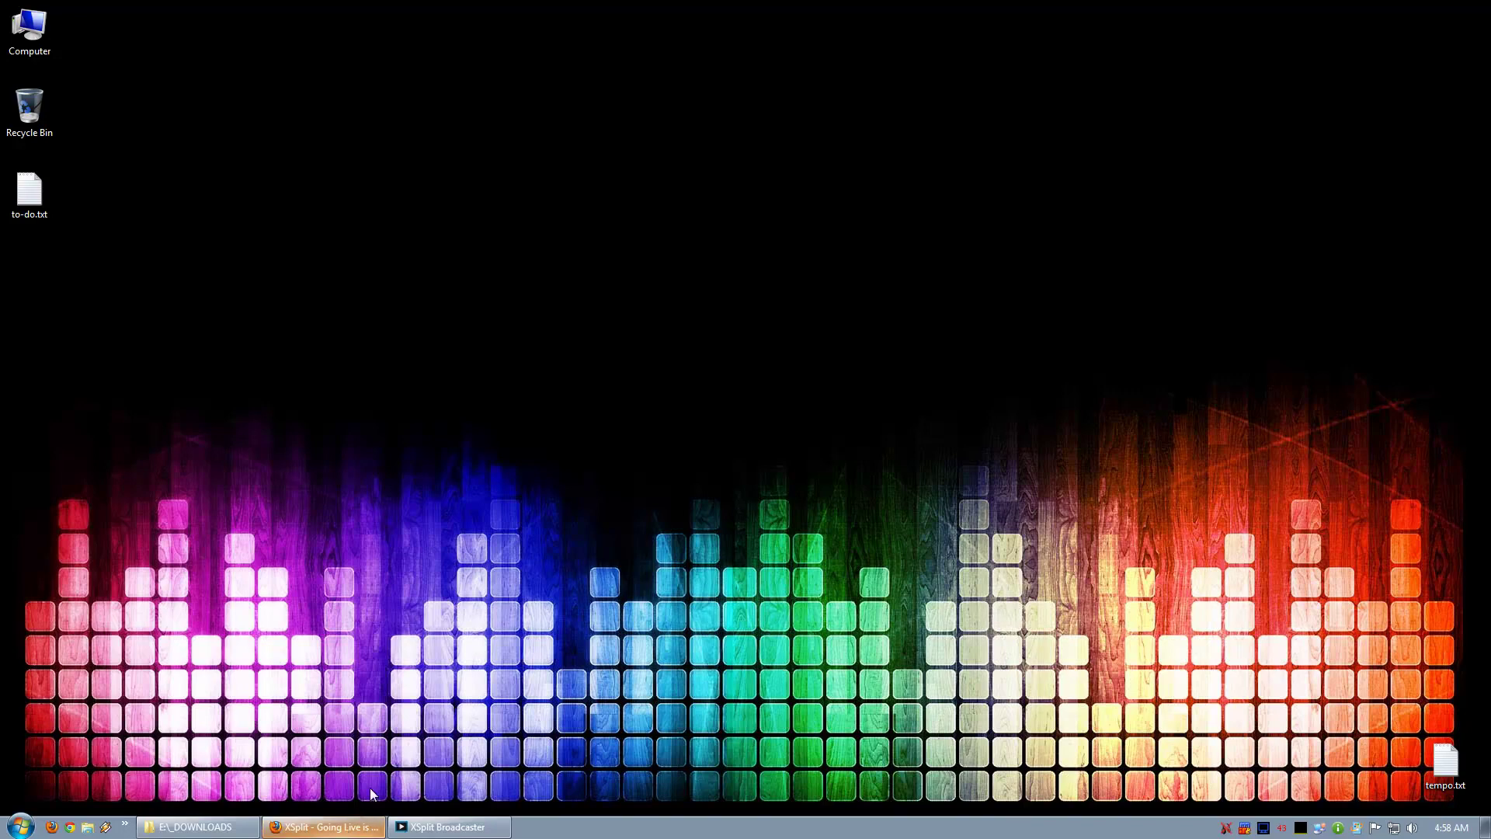
Check the speedtest result in the browser, then bring XSplit Broadcaster back to the front.
{"action": "left_click", "coordinate": [342, 827]}
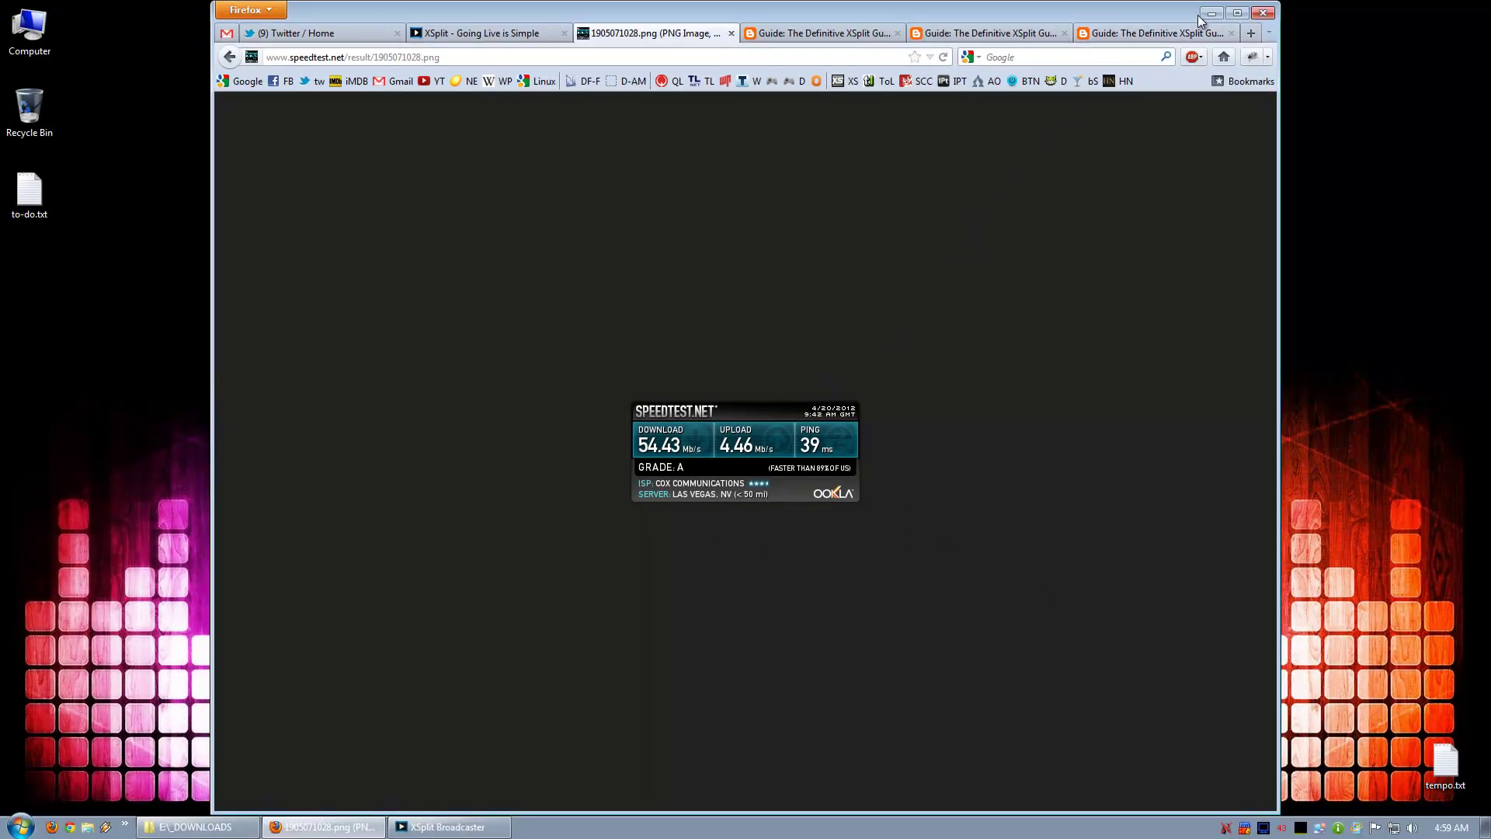
{"action": "left_click", "coordinate": [1211, 14]}
{"action": "left_click", "coordinate": [448, 826]}
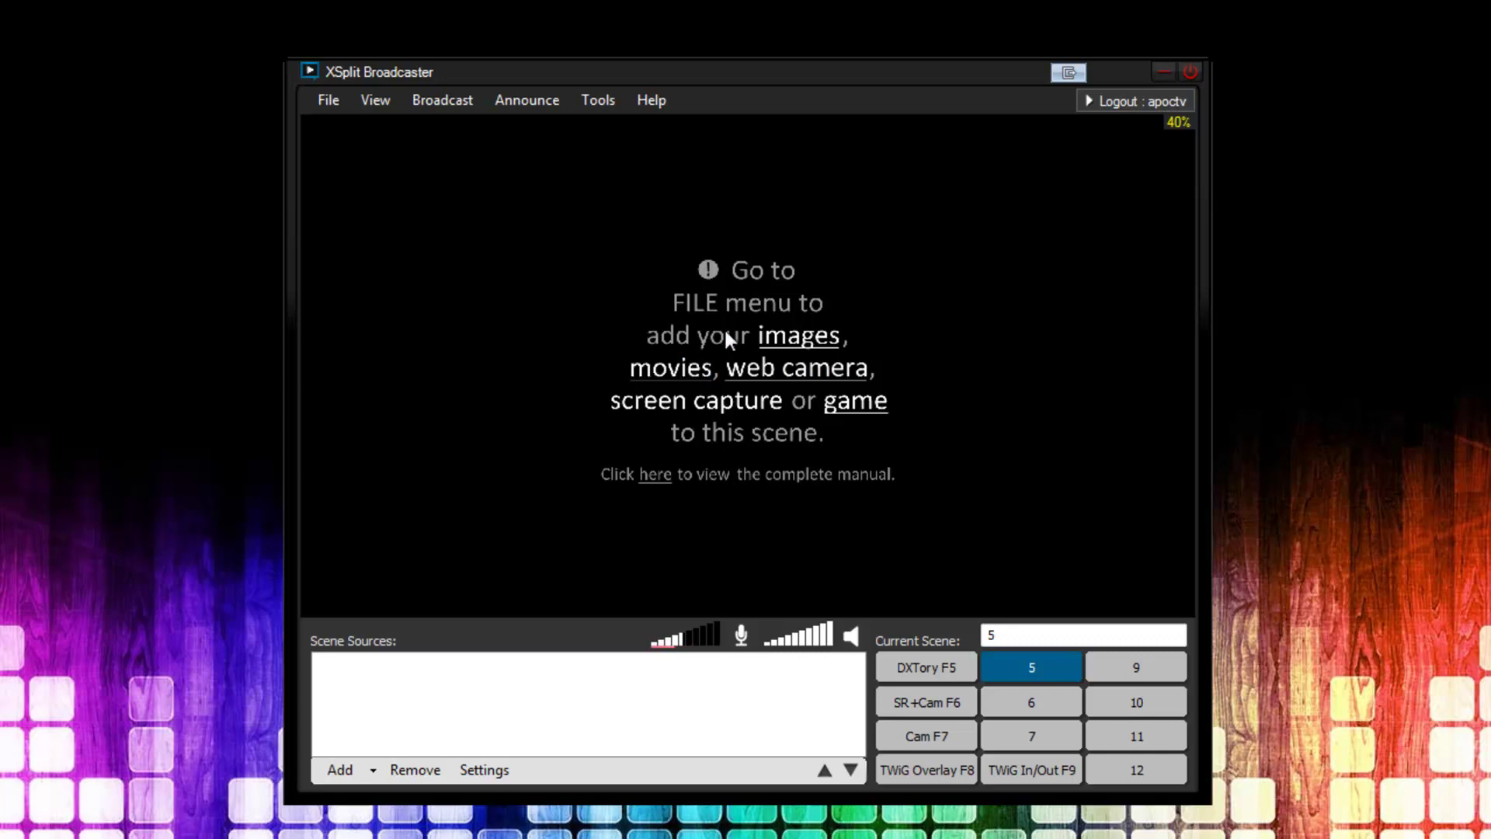
Show General User Settings with the AT2020 USB microphone and F:\_FRAPS recordings location.
{"action": "left_click", "coordinate": [590, 102]}
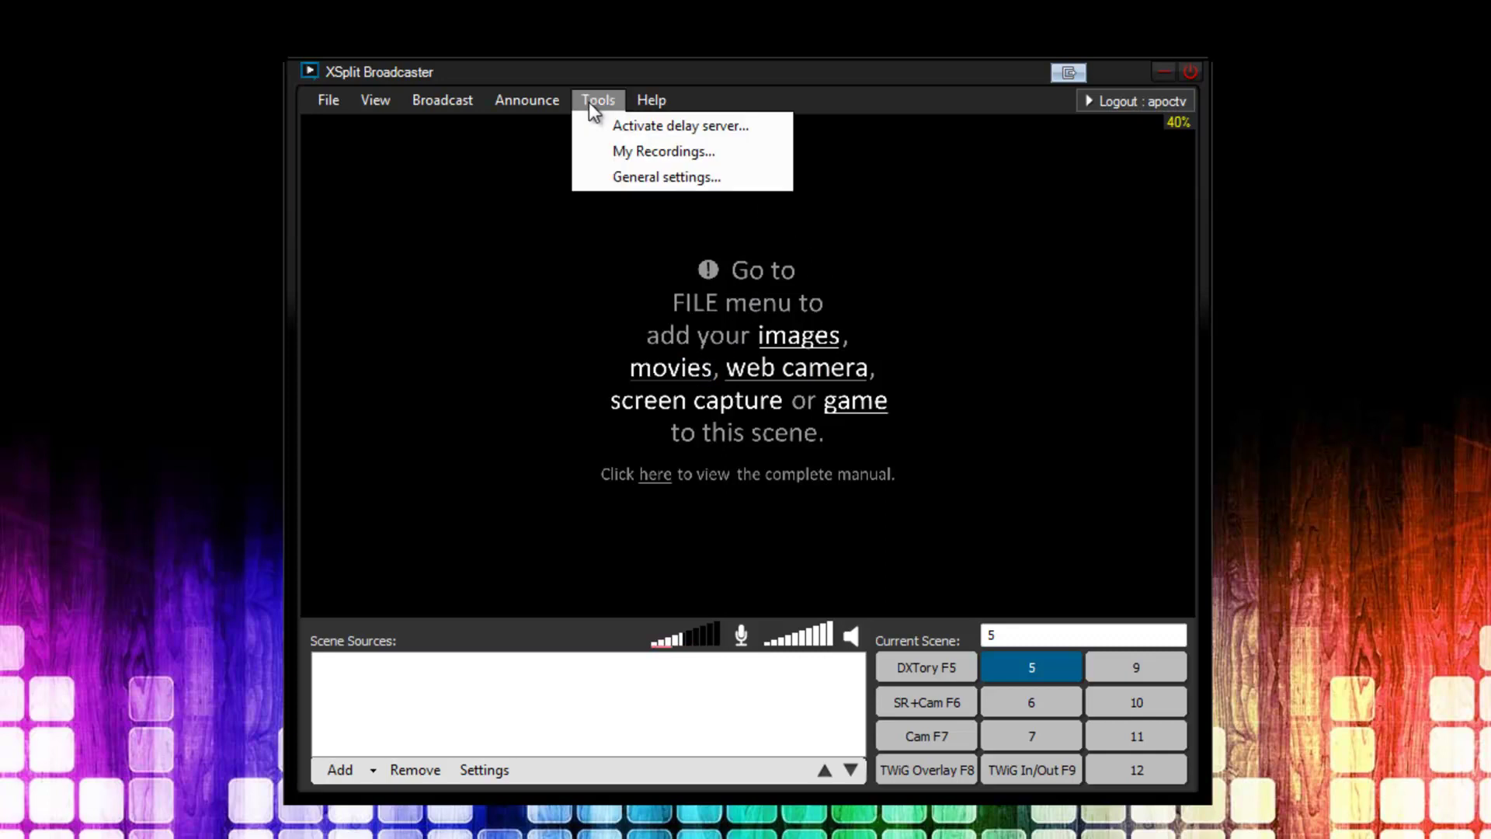
{"action": "left_click", "coordinate": [616, 175]}
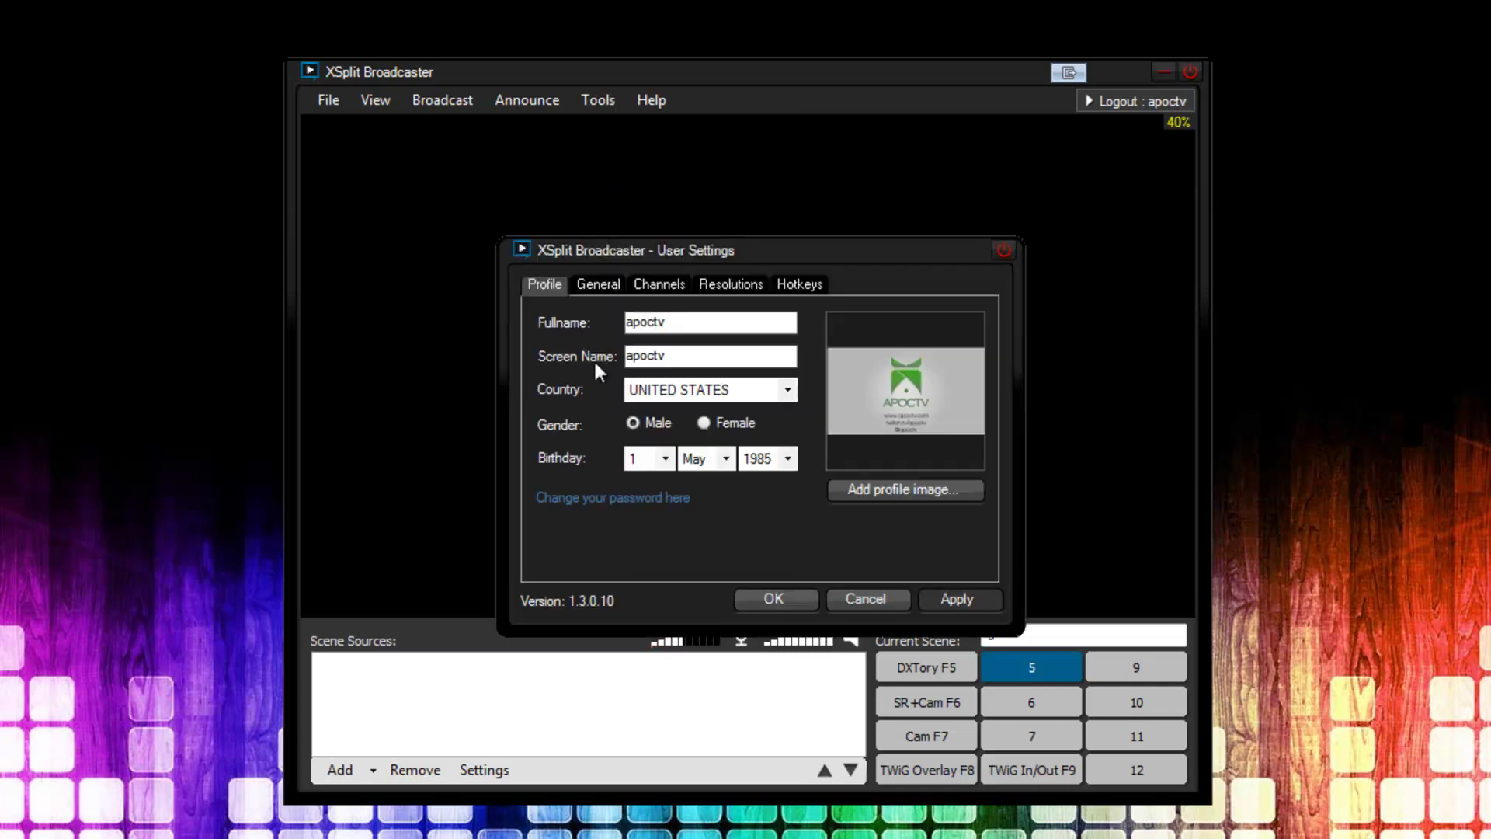
{"action": "left_click", "coordinate": [604, 292]}
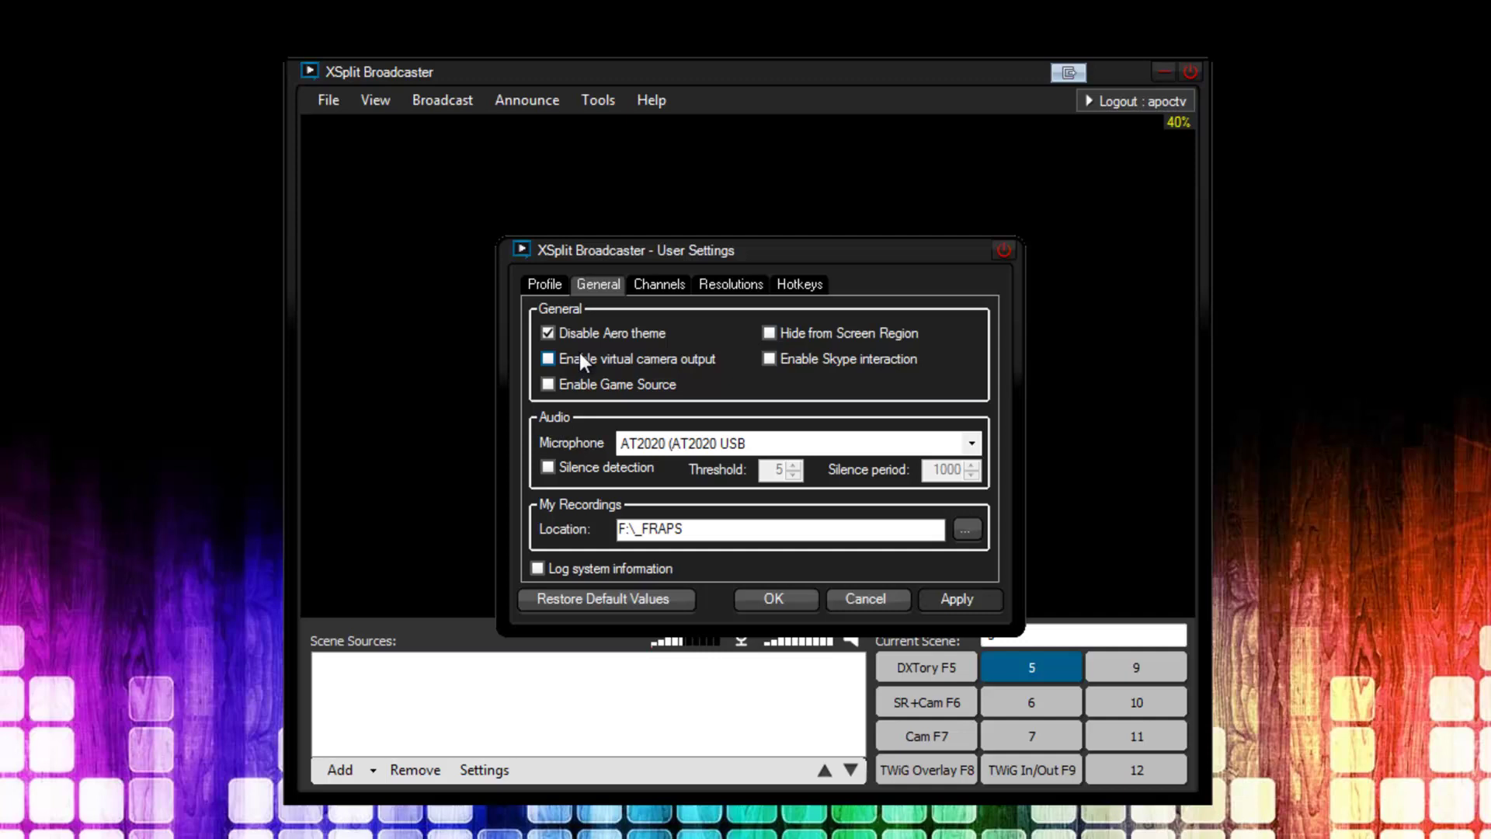
{"action": "mouse_move", "coordinate": [574, 385]}
Keep AT2020 as the microphone and cancel User Settings without saving.
{"action": "left_click", "coordinate": [934, 448]}
{"action": "left_click", "coordinate": [874, 451]}
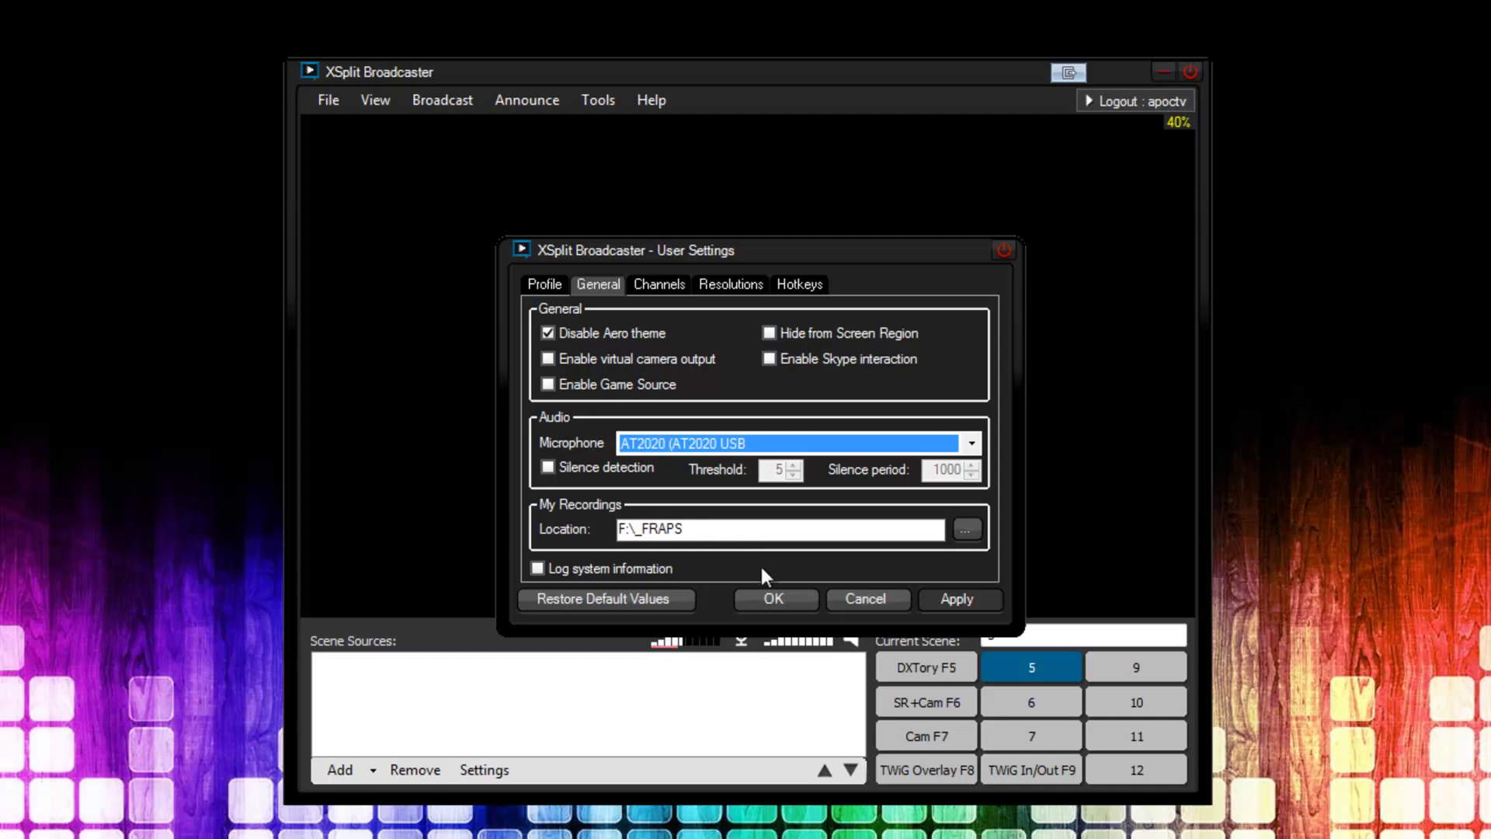
{"action": "left_click", "coordinate": [856, 594]}
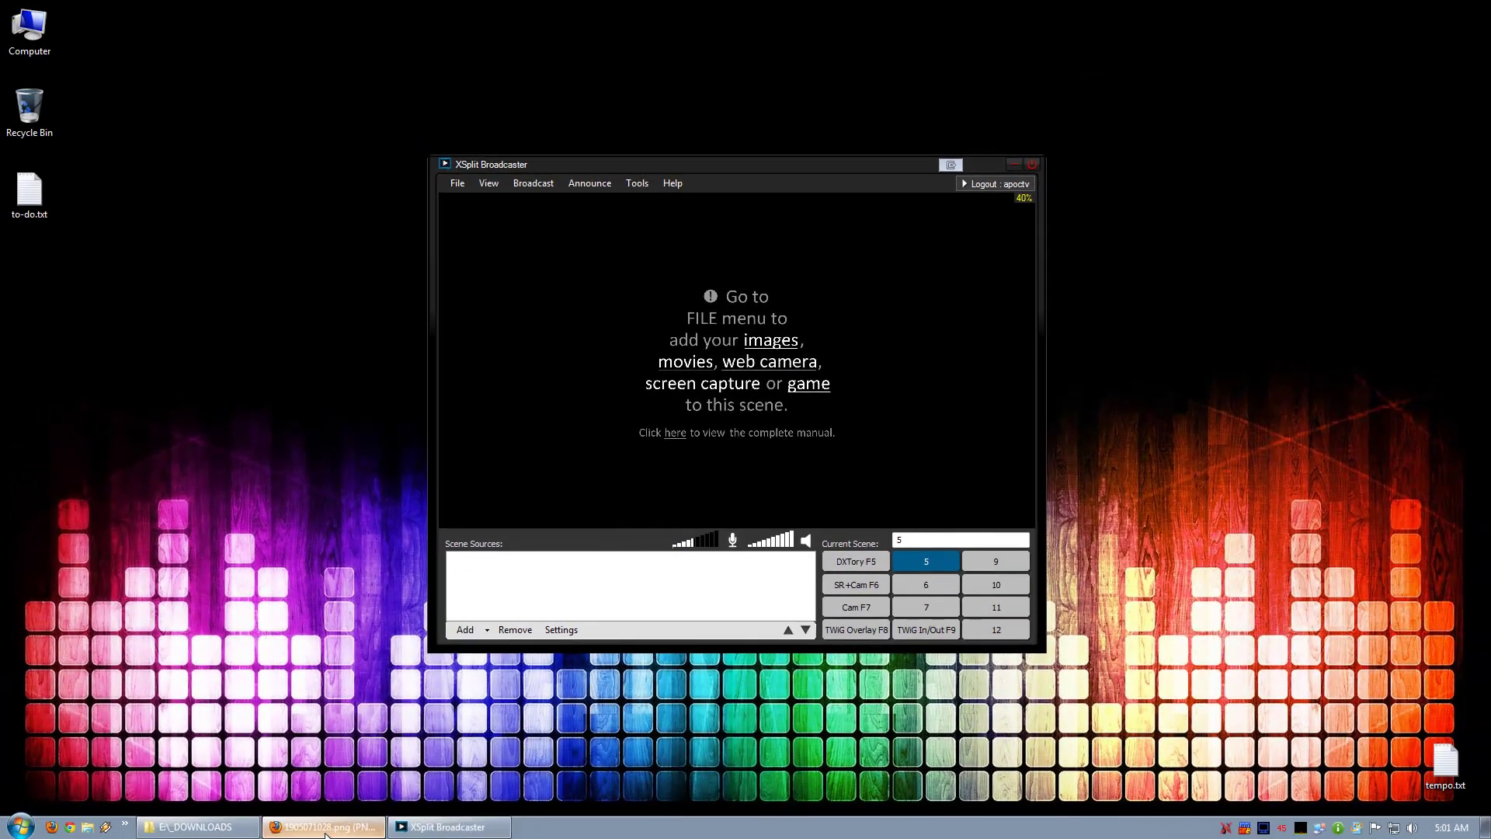
In the XSplit guide, highlight Table #1's Resolution, Preset, the (OC) i7 3930k row and Quality 10.
{"action": "key", "text": "alt+Tab"}
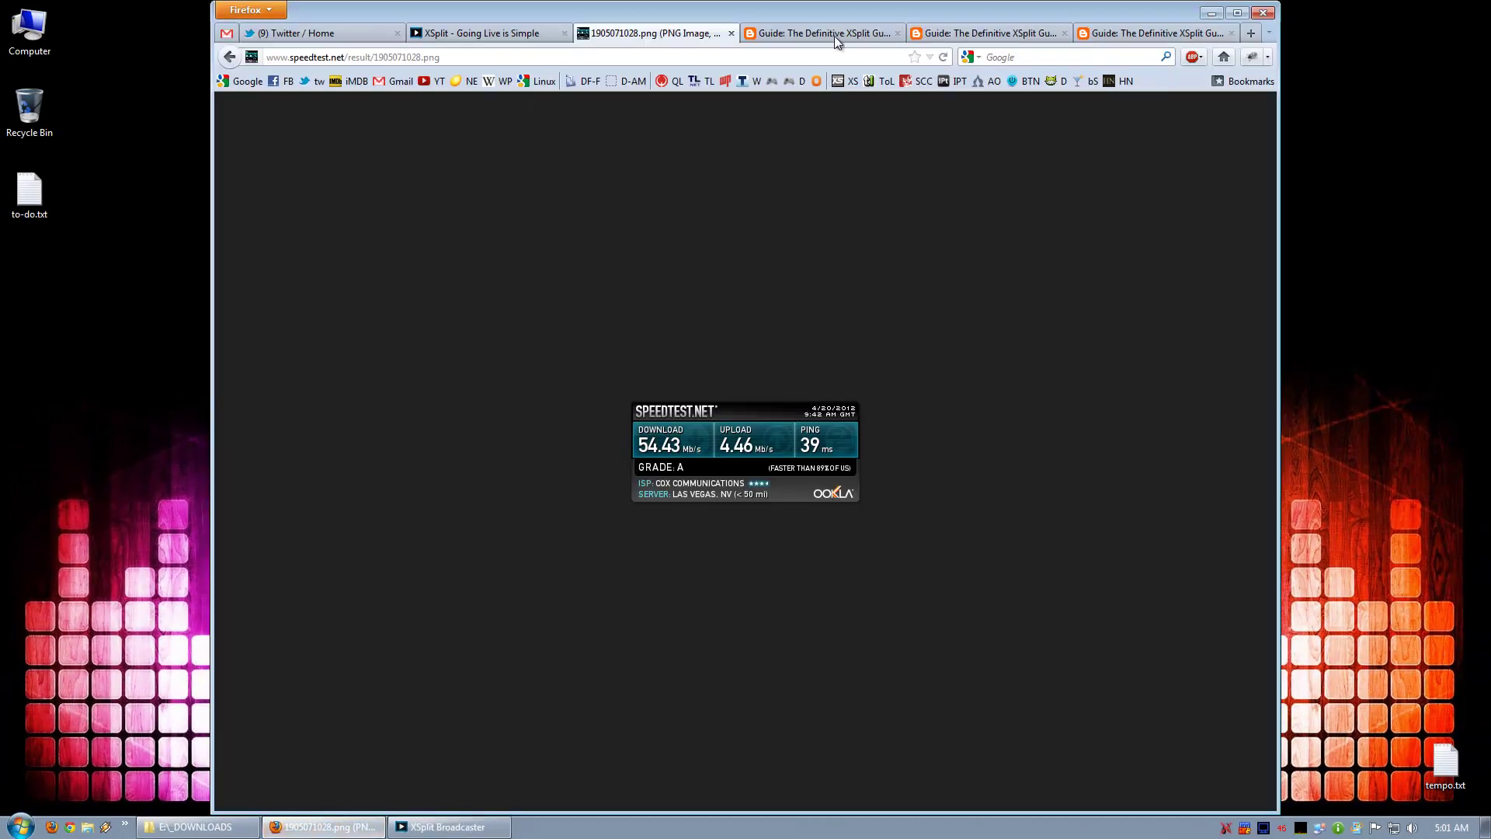
{"action": "left_click", "coordinate": [823, 34]}
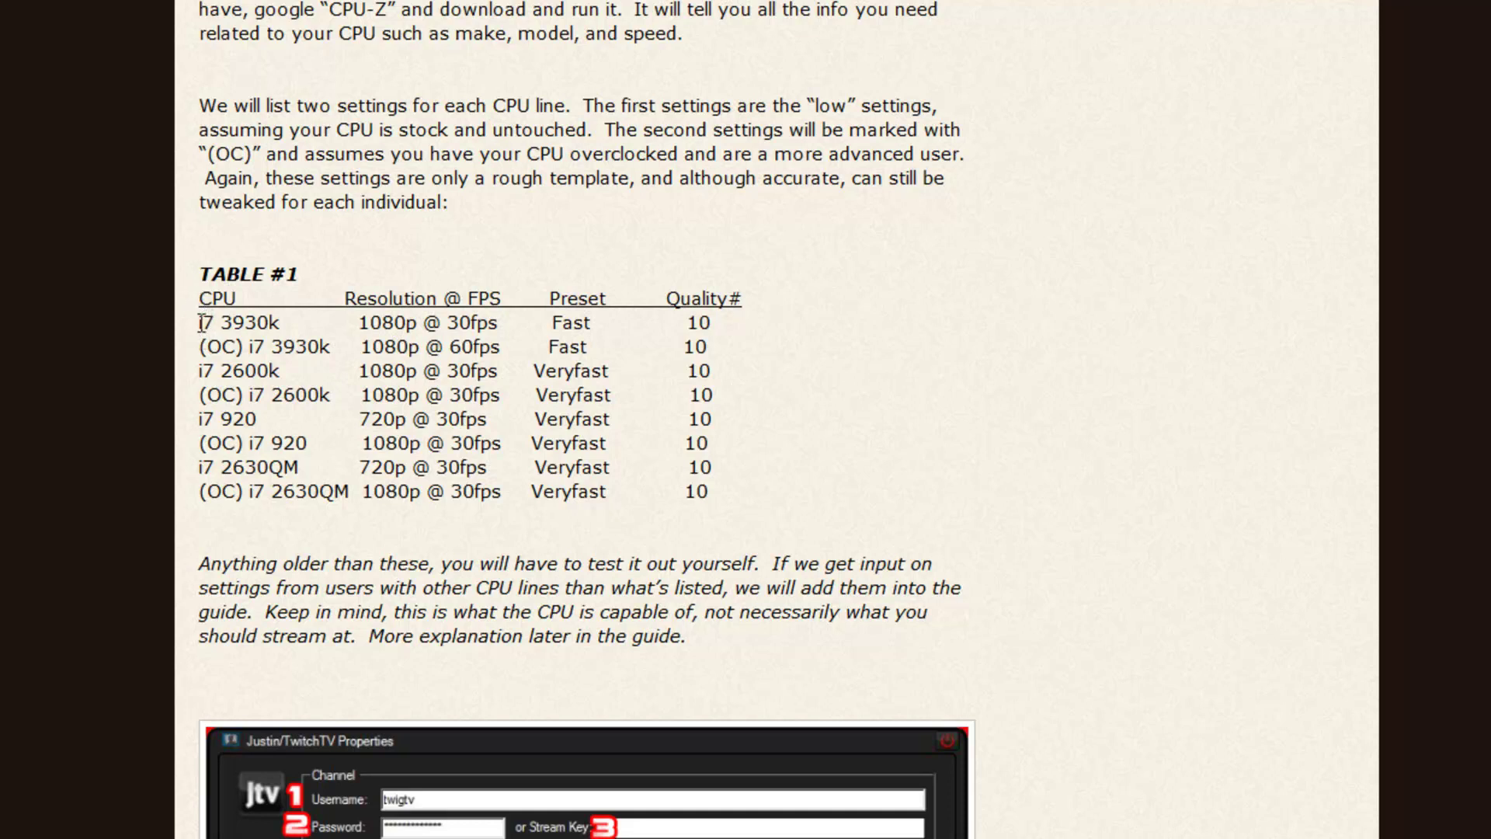
{"action": "left_click_drag", "start_coordinate": [344, 298], "coordinate": [494, 299]}
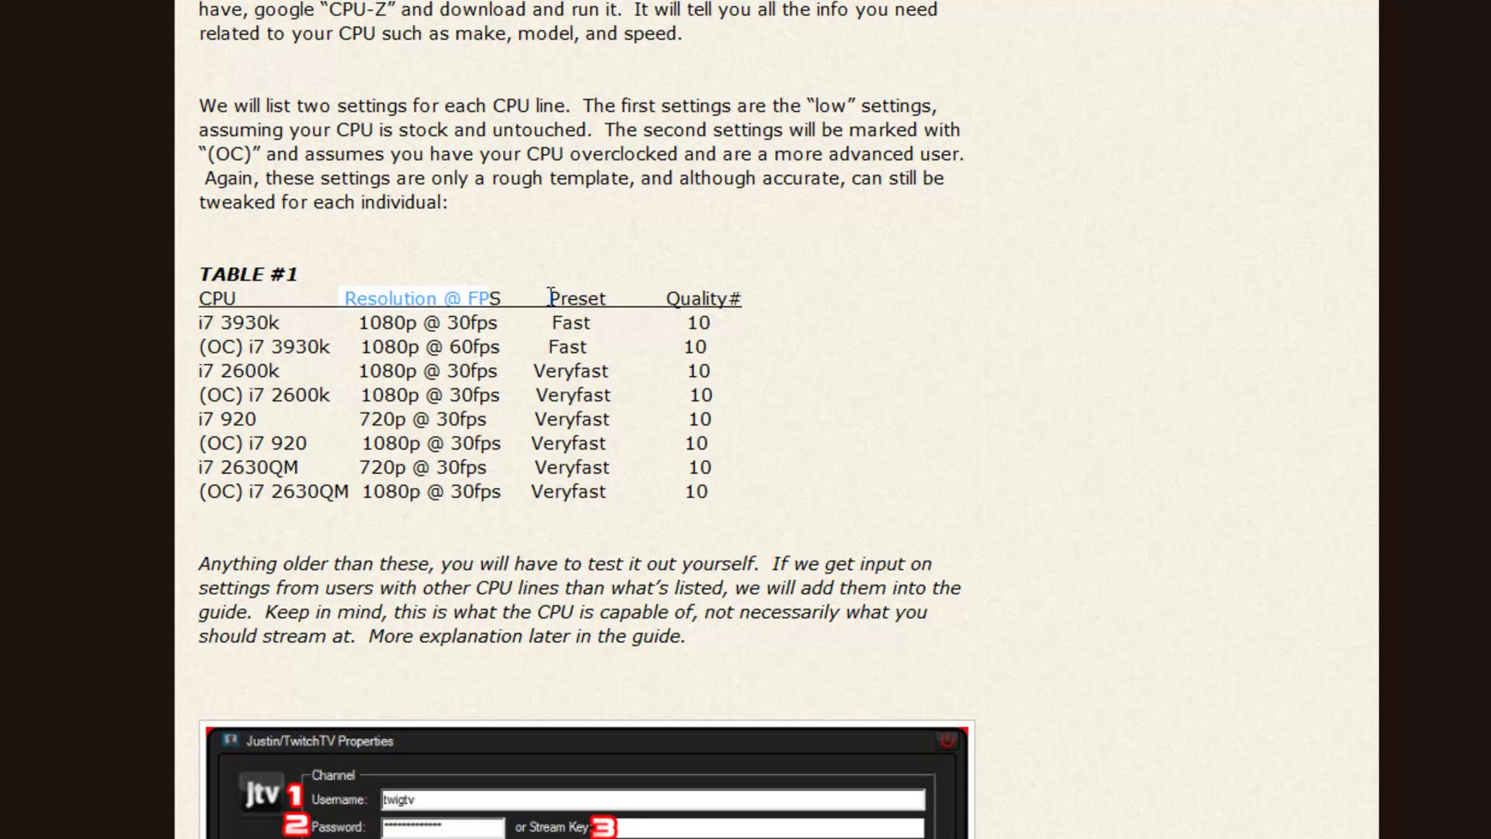
{"action": "left_click_drag", "start_coordinate": [549, 297], "coordinate": [734, 296]}
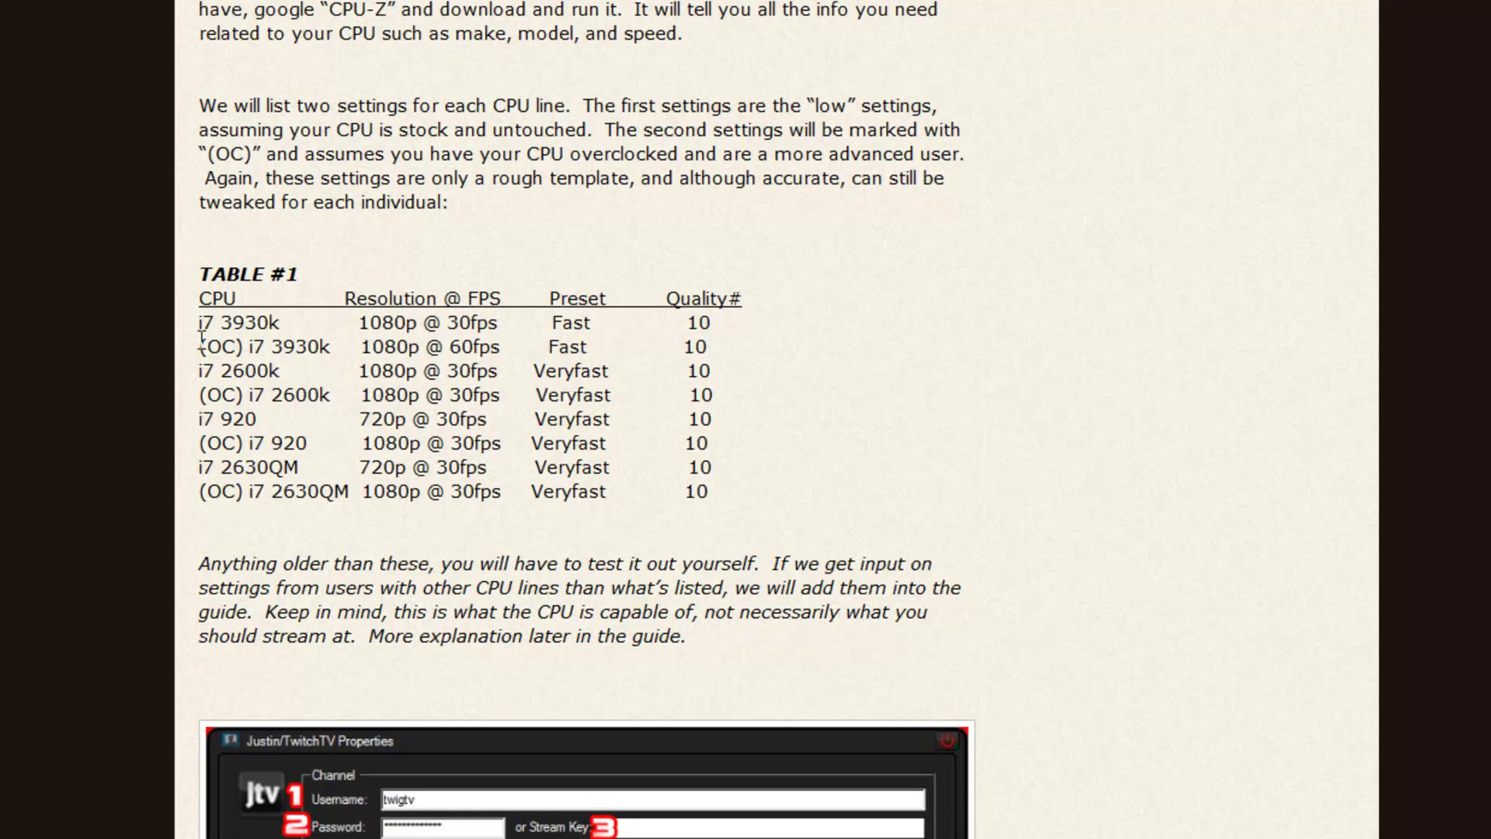
{"action": "left_click_drag", "start_coordinate": [200, 346], "coordinate": [584, 355]}
{"action": "left_click_drag", "start_coordinate": [683, 349], "coordinate": [714, 359]}
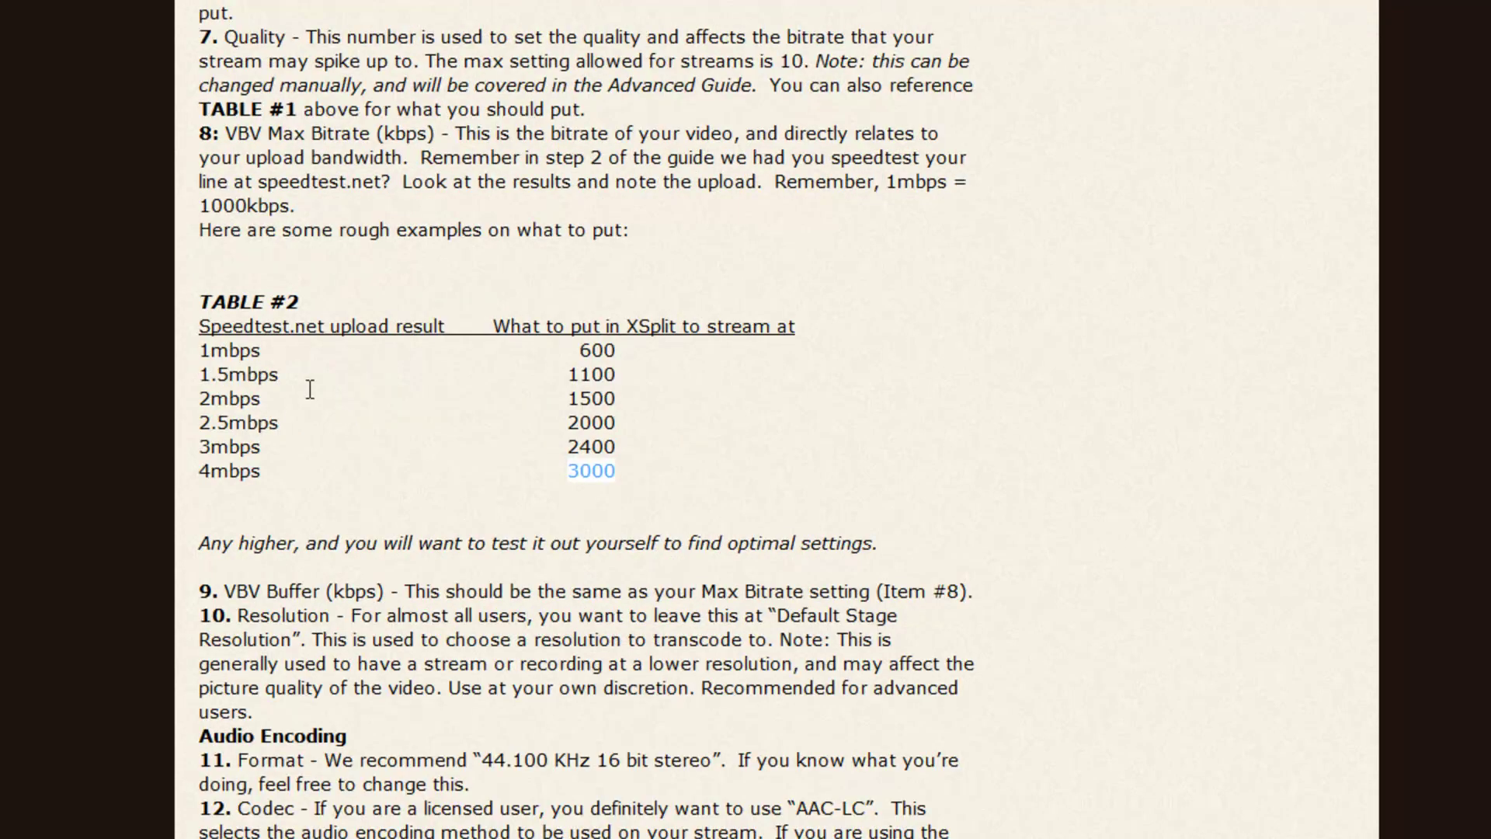
Jump to Table #2 and highlight the 3000 bitrate and the 2.5mbps upload row.
{"action": "left_click", "coordinate": [310, 389]}
{"action": "left_click_drag", "start_coordinate": [572, 476], "coordinate": [619, 481]}
{"action": "left_click", "coordinate": [447, 466]}
{"action": "left_click_drag", "start_coordinate": [202, 423], "coordinate": [632, 426]}
{"action": "left_click", "coordinate": [632, 426]}
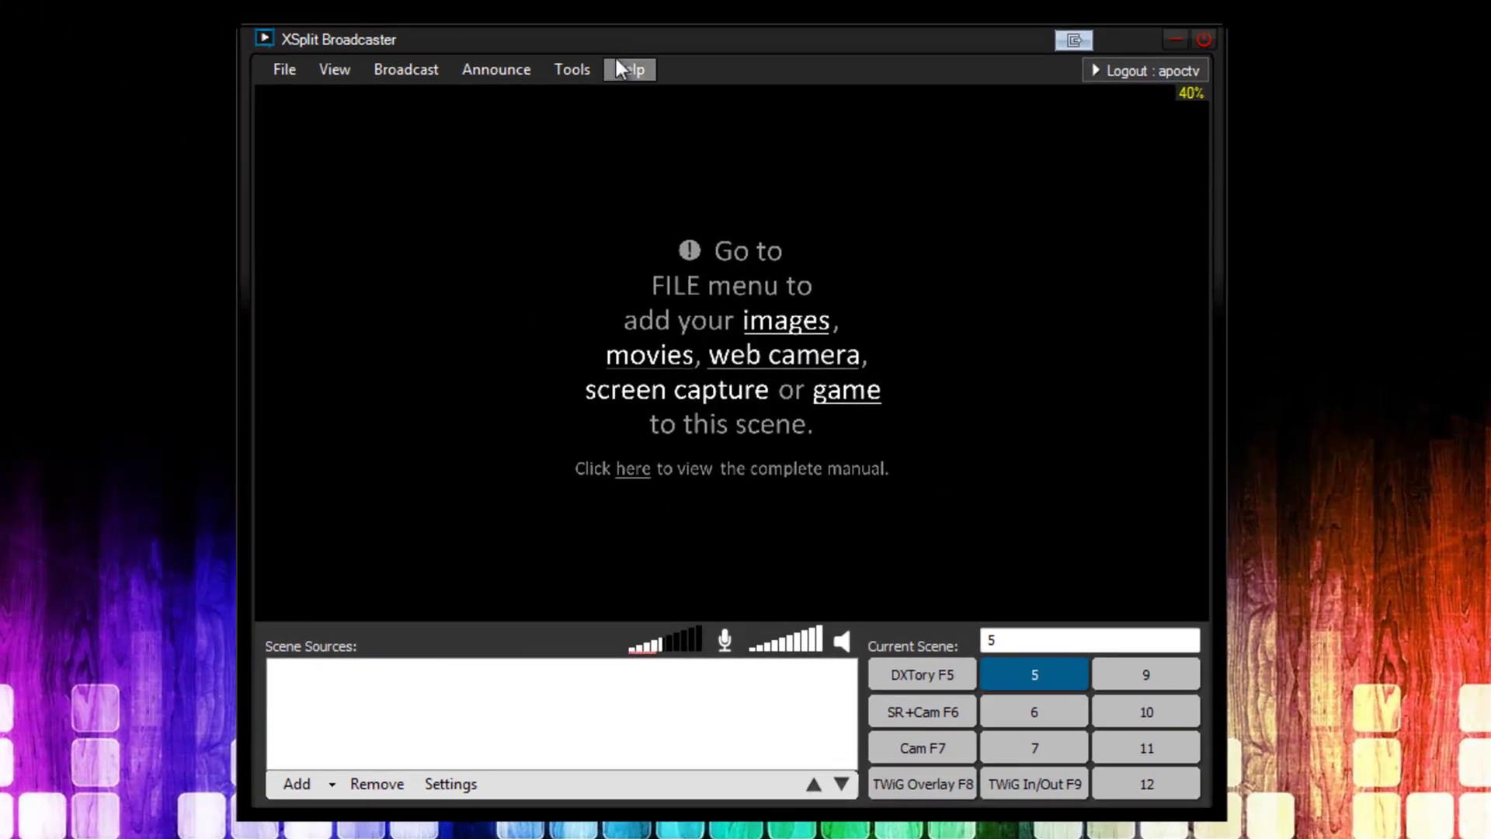
Add a new Justin/TwitchTV channel from Broadcast > Edit channels.
{"action": "left_click", "coordinate": [550, 70]}
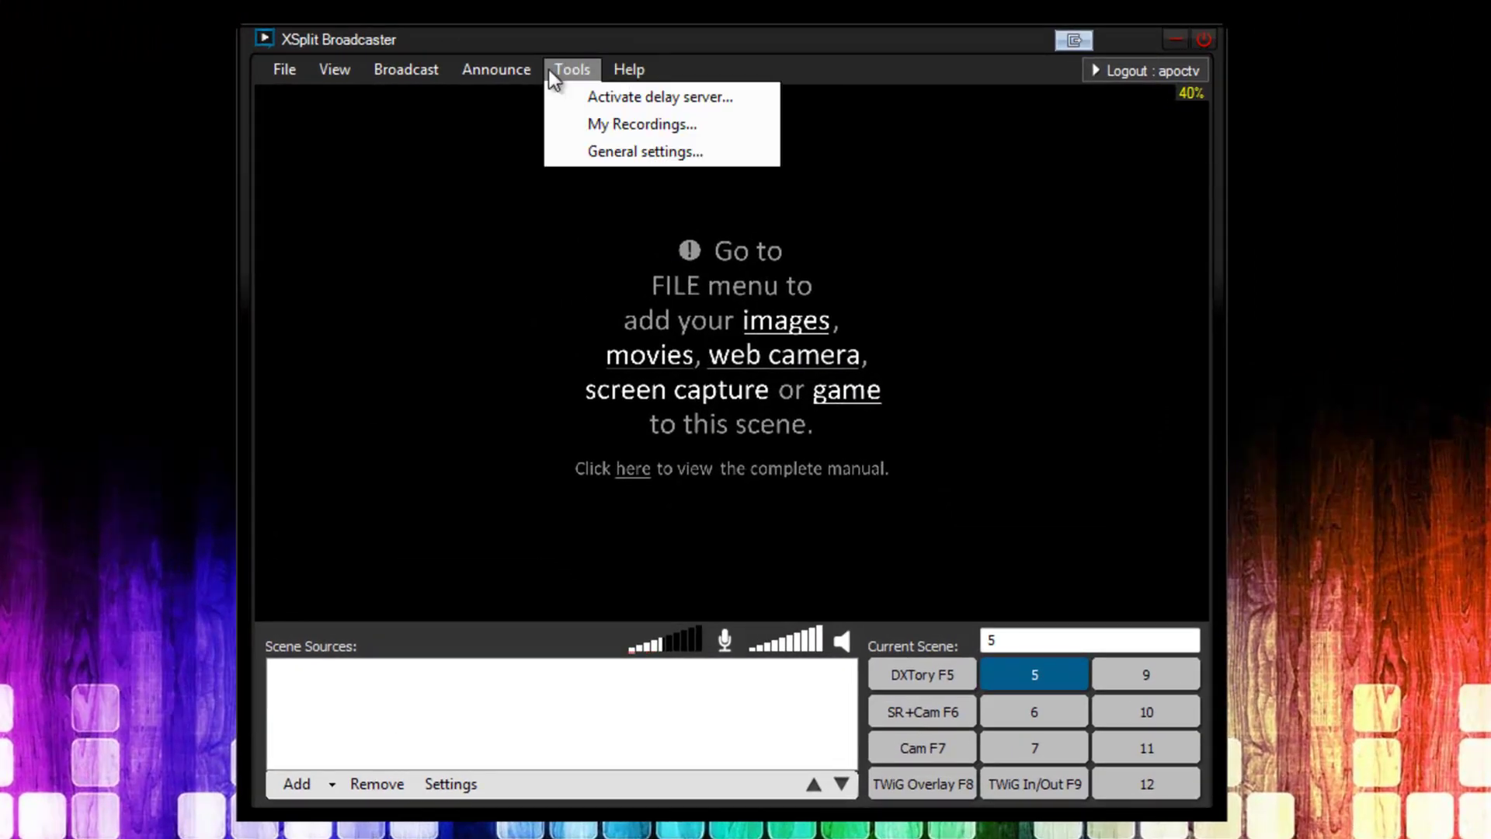
{"action": "left_click", "coordinate": [497, 68]}
{"action": "left_click", "coordinate": [572, 67]}
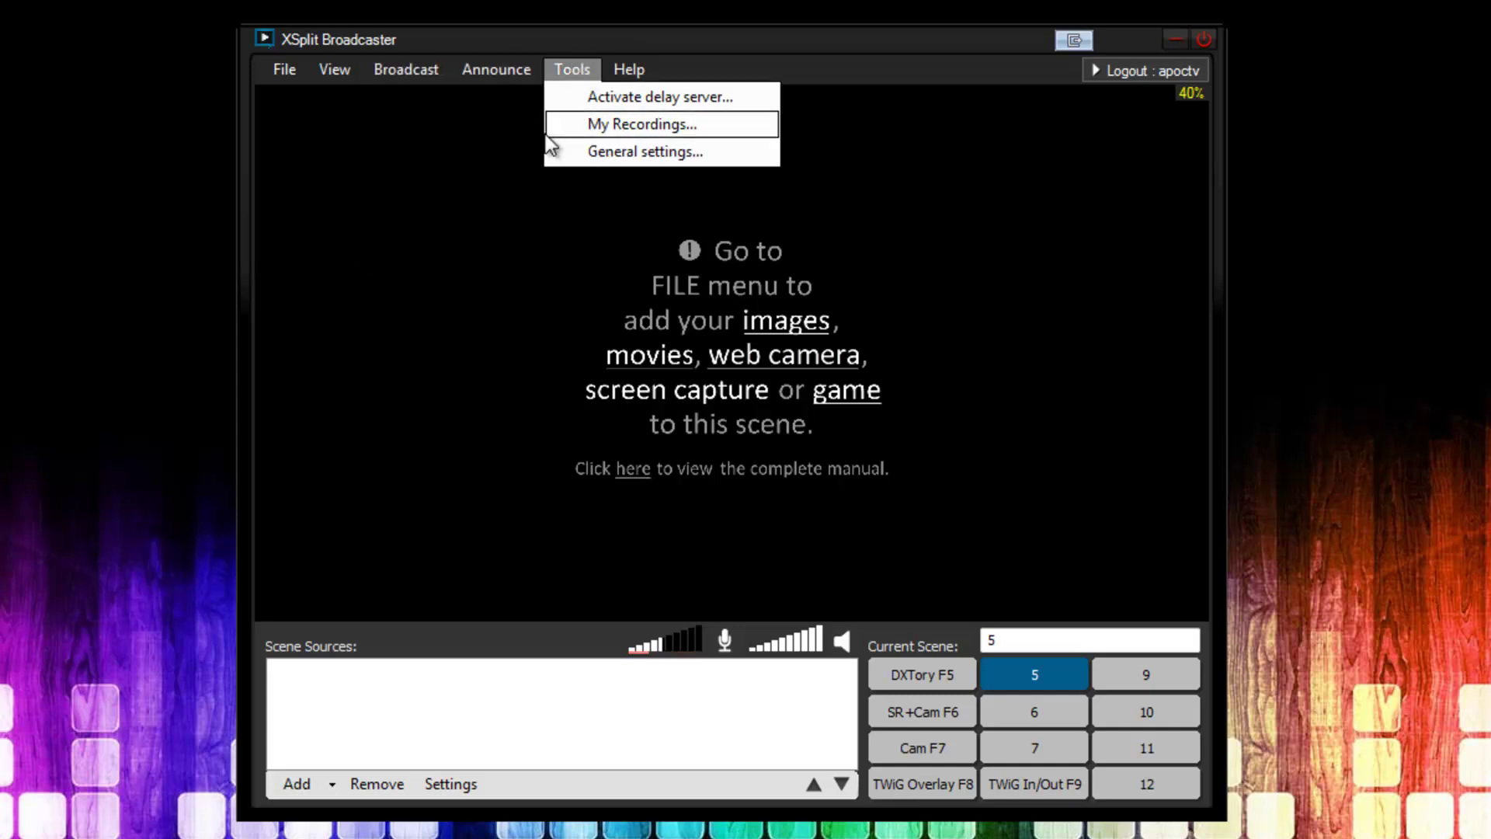
{"action": "mouse_move", "coordinate": [388, 72]}
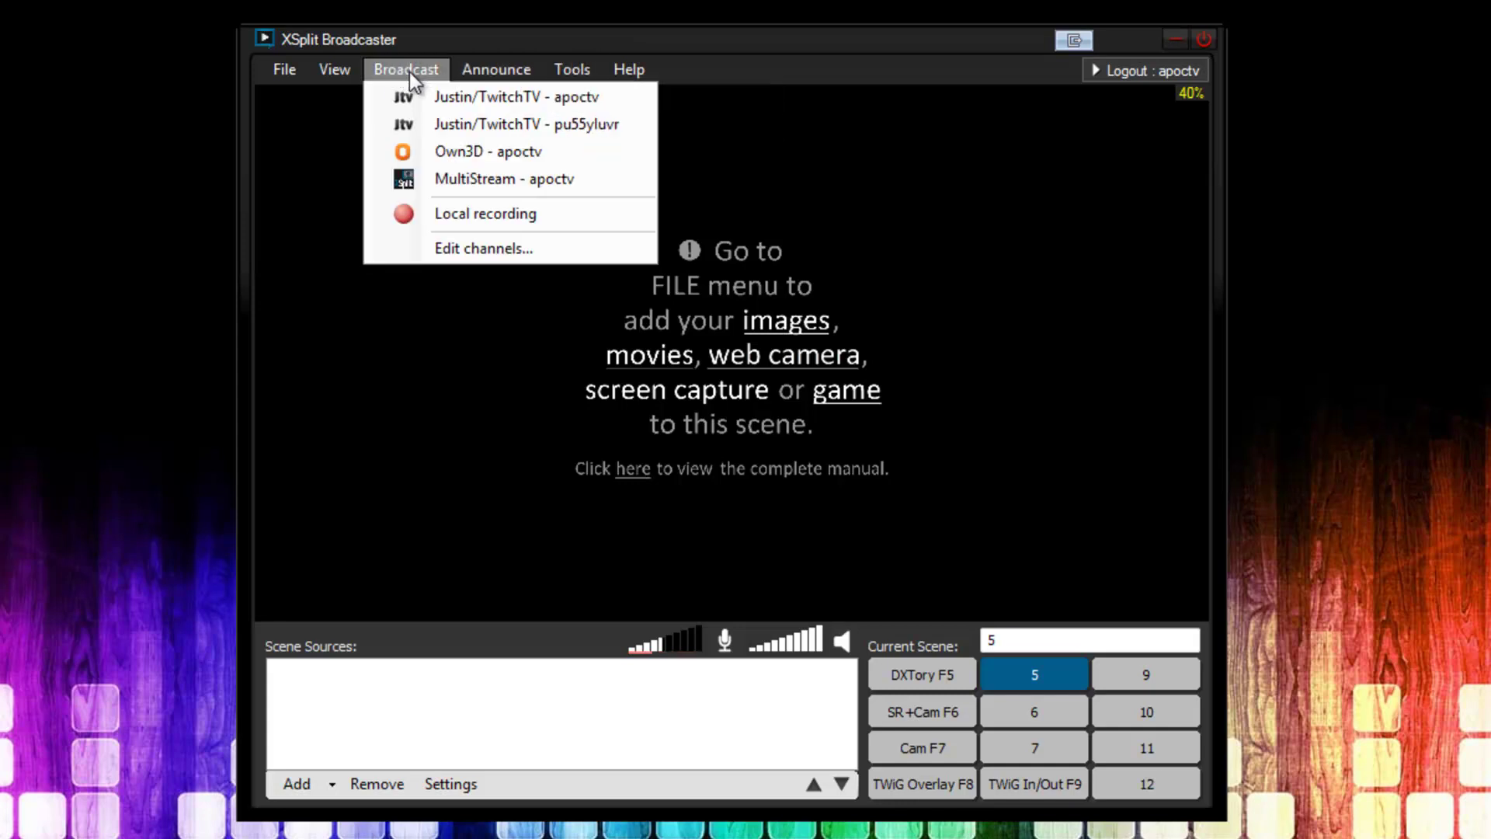
{"action": "left_click", "coordinate": [459, 245]}
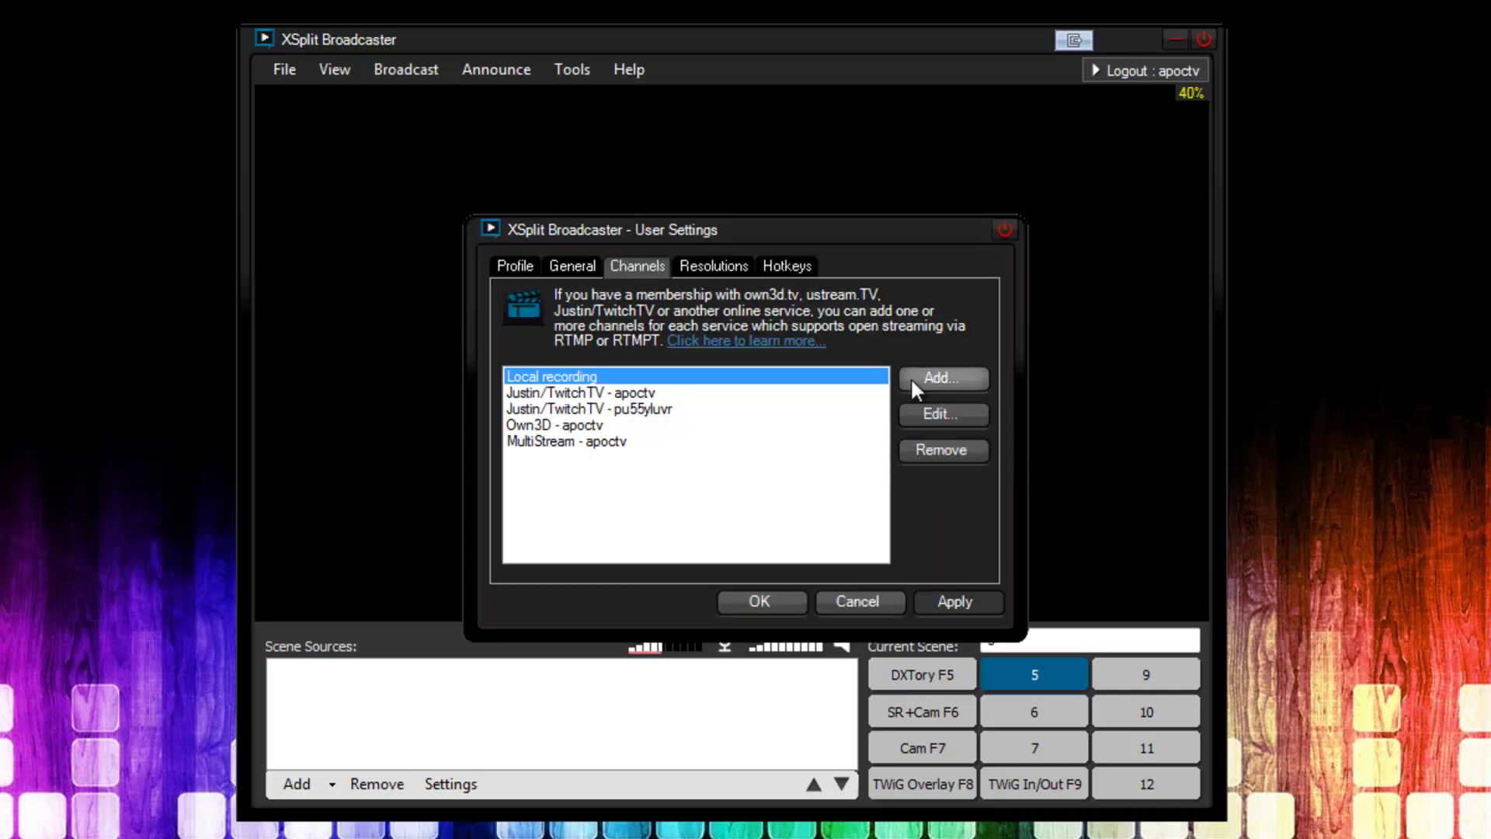
{"action": "left_click", "coordinate": [949, 375]}
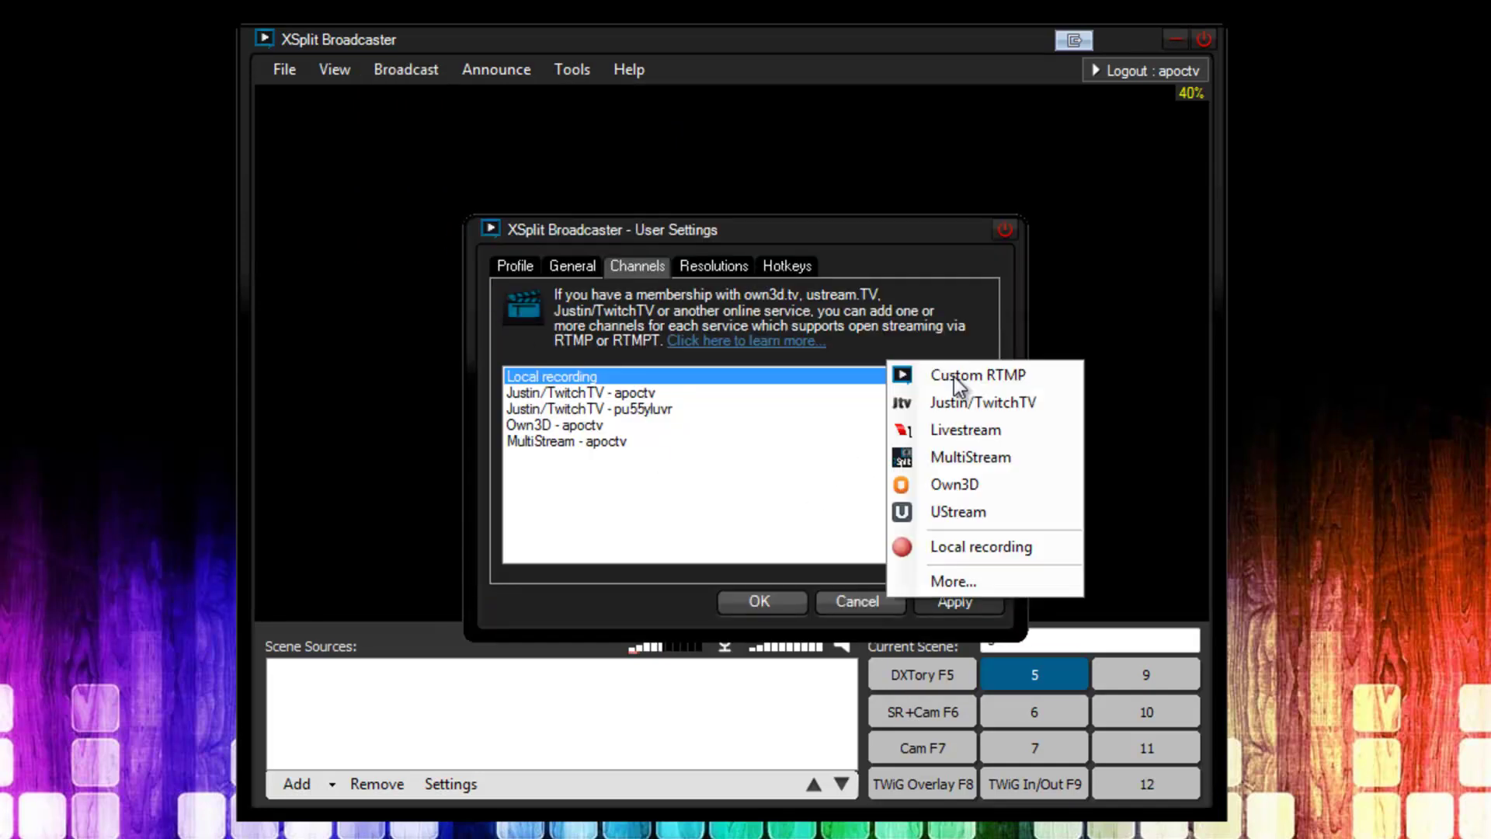
{"action": "left_click", "coordinate": [1003, 404]}
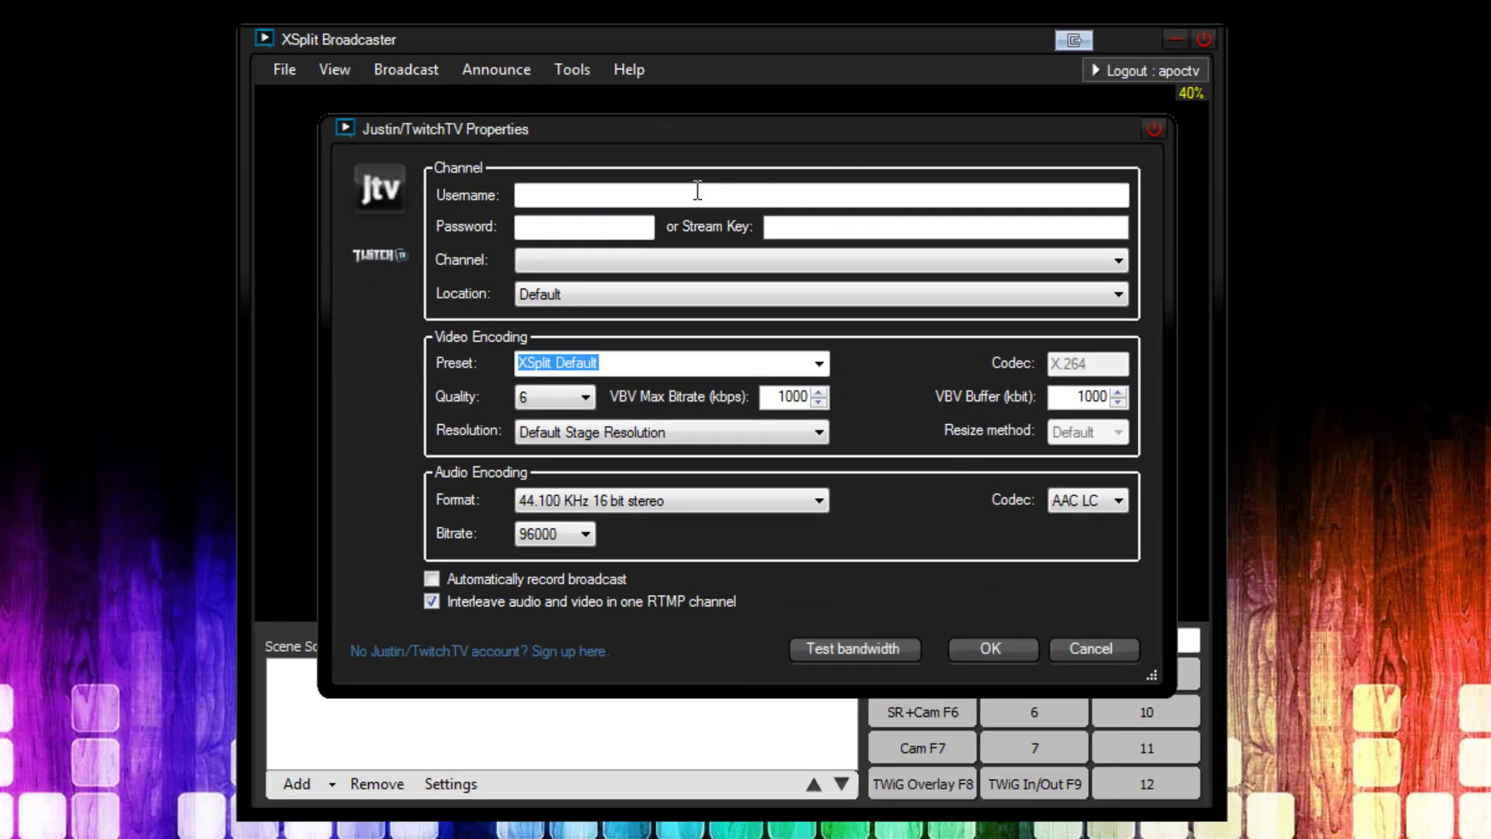
Enter the channel's login name and account password.
{"action": "type", "text": "twigtv"}
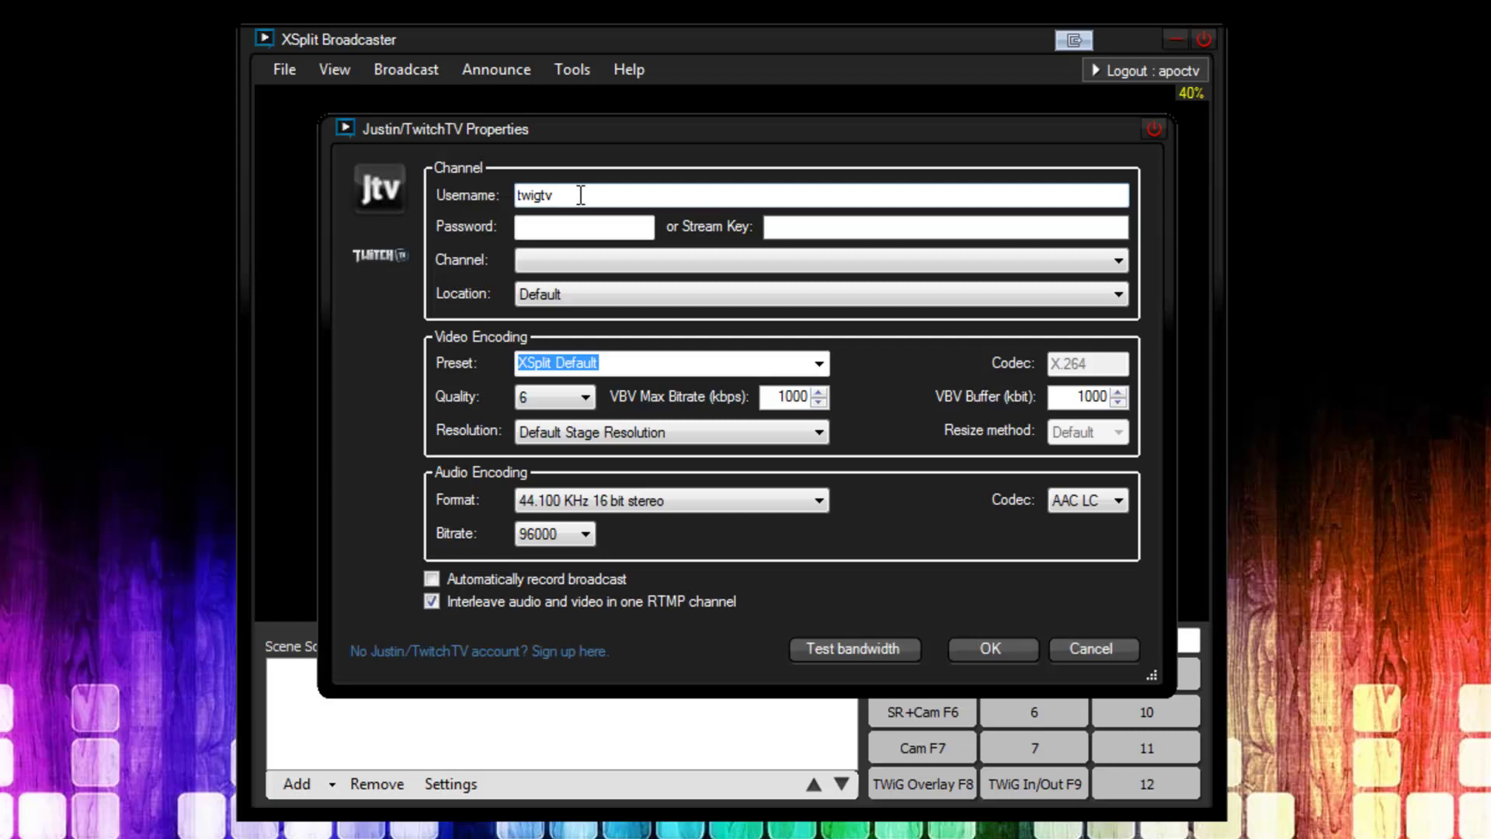
{"action": "double_click", "coordinate": [520, 194]}
{"action": "left_click", "coordinate": [583, 194]}
{"action": "left_click", "coordinate": [591, 225]}
{"action": "left_click", "coordinate": [587, 226]}
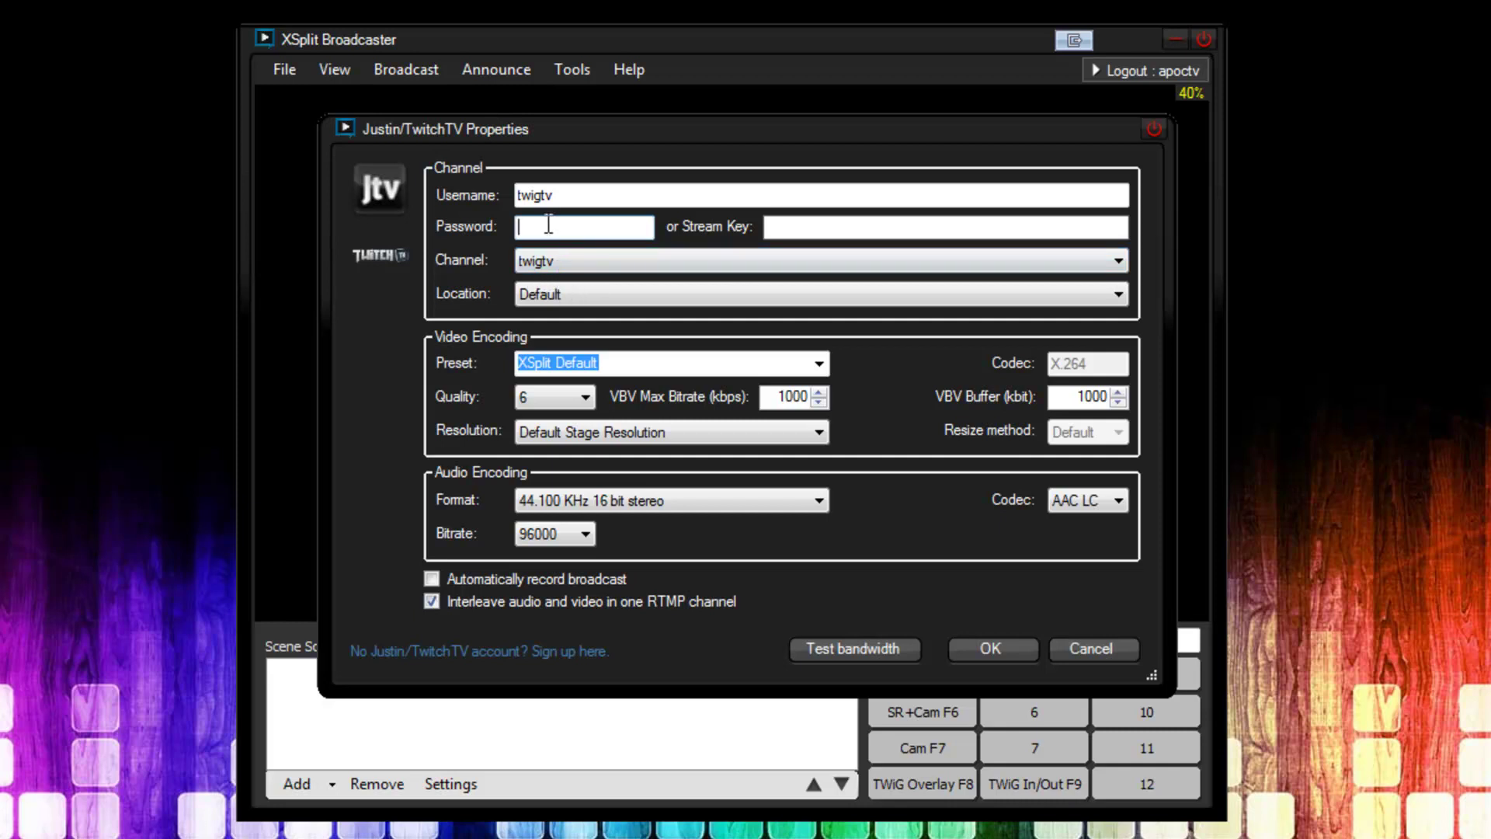
{"action": "type", "text": "*********"}
Set server location to US West: Los Angeles, CA and the encoding preset to veryfast.
{"action": "left_click", "coordinate": [548, 293]}
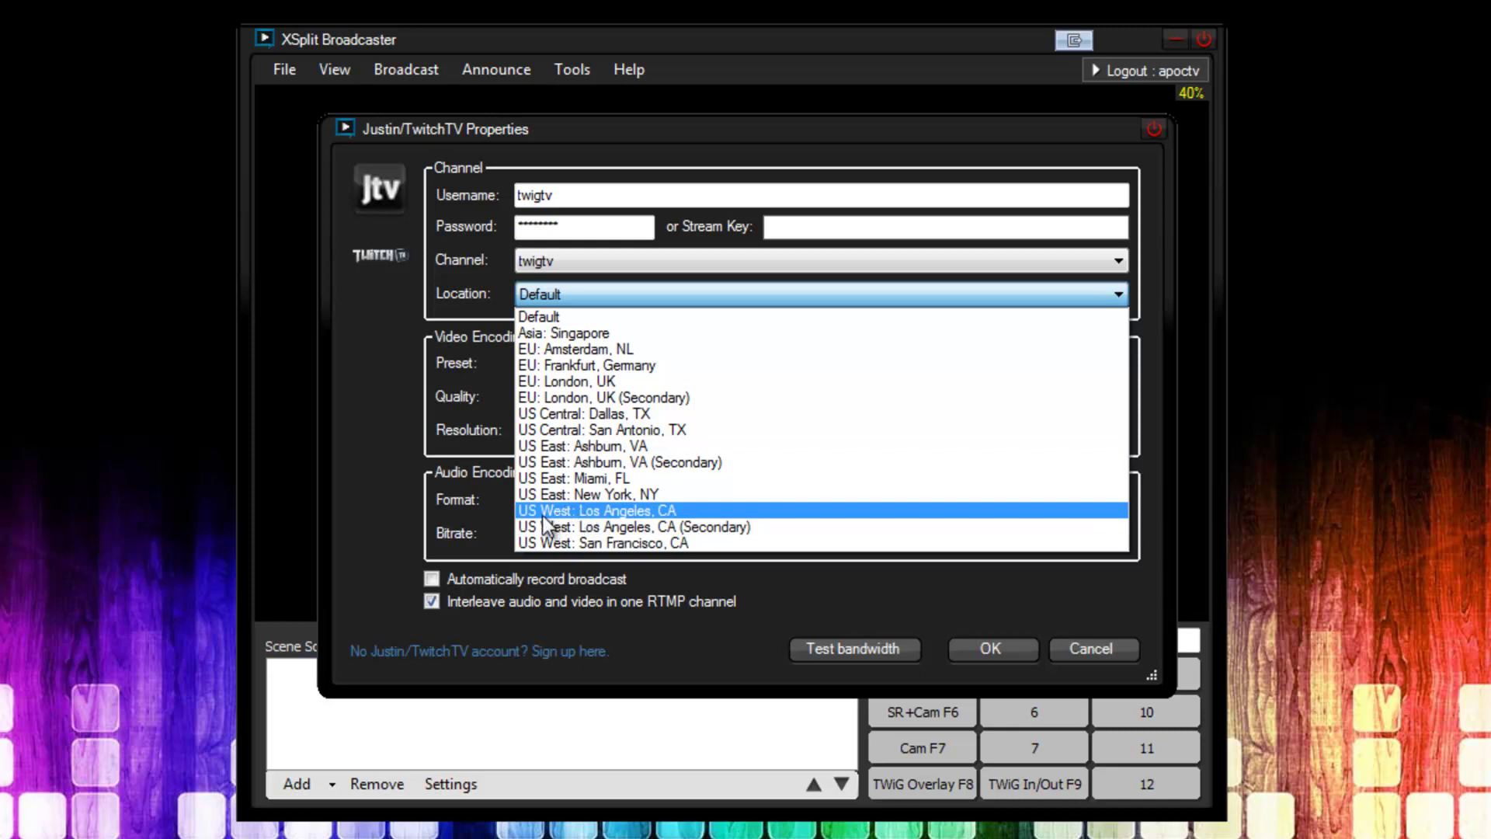
{"action": "left_click", "coordinate": [664, 514]}
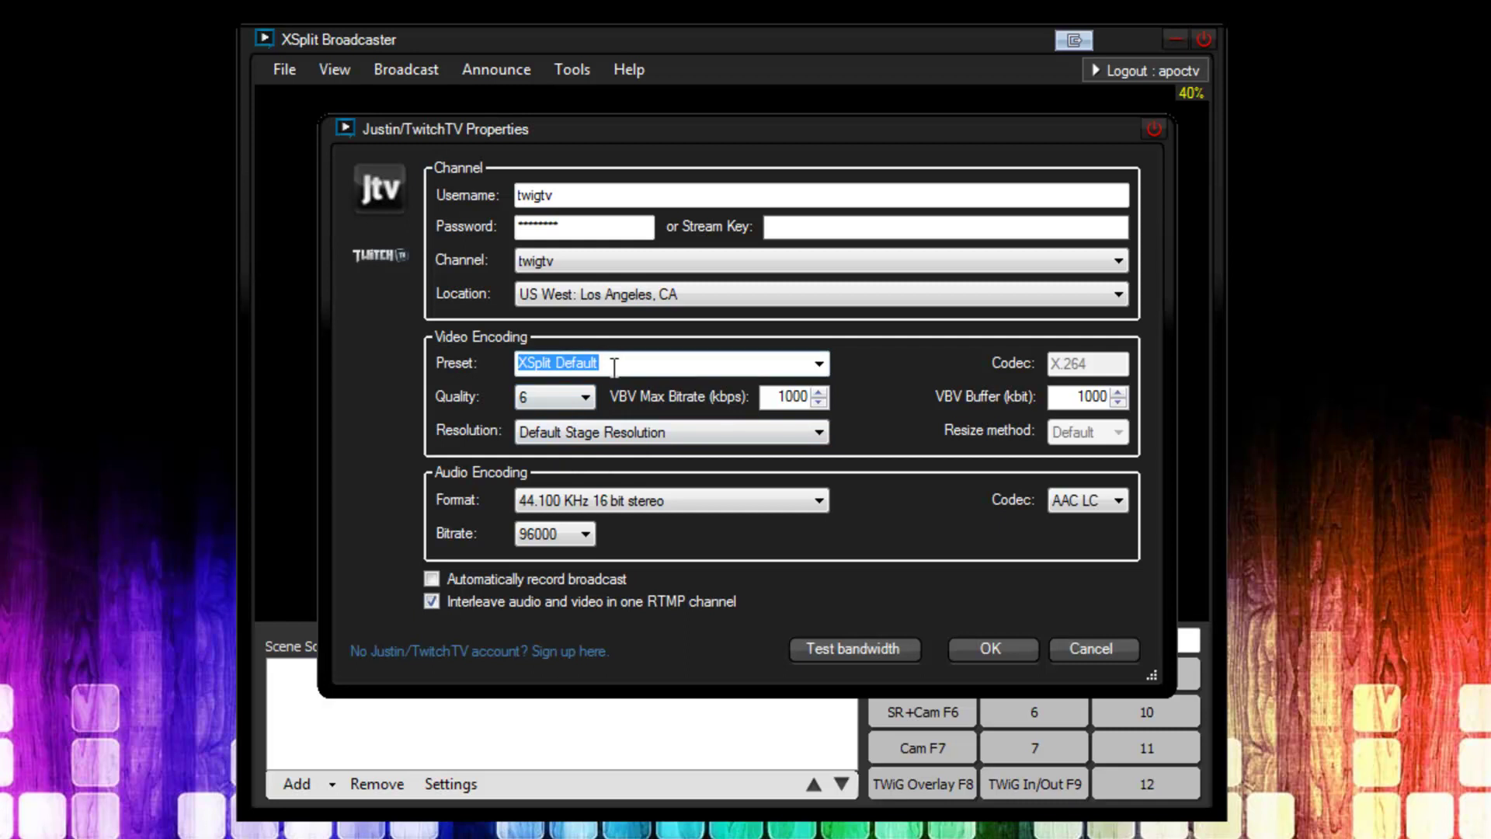
{"action": "left_click", "coordinate": [818, 363]}
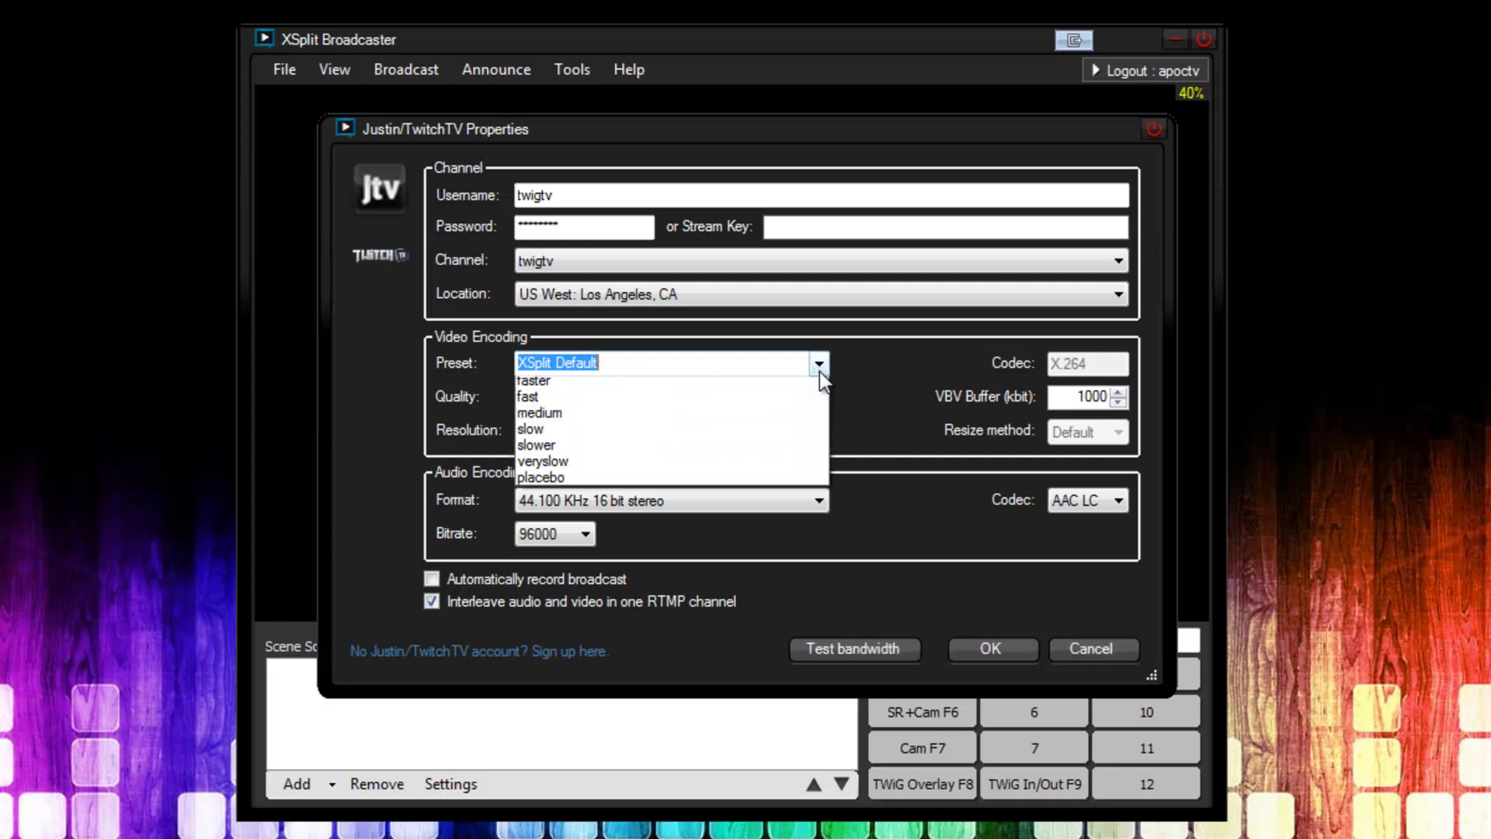
{"action": "left_click", "coordinate": [675, 420]}
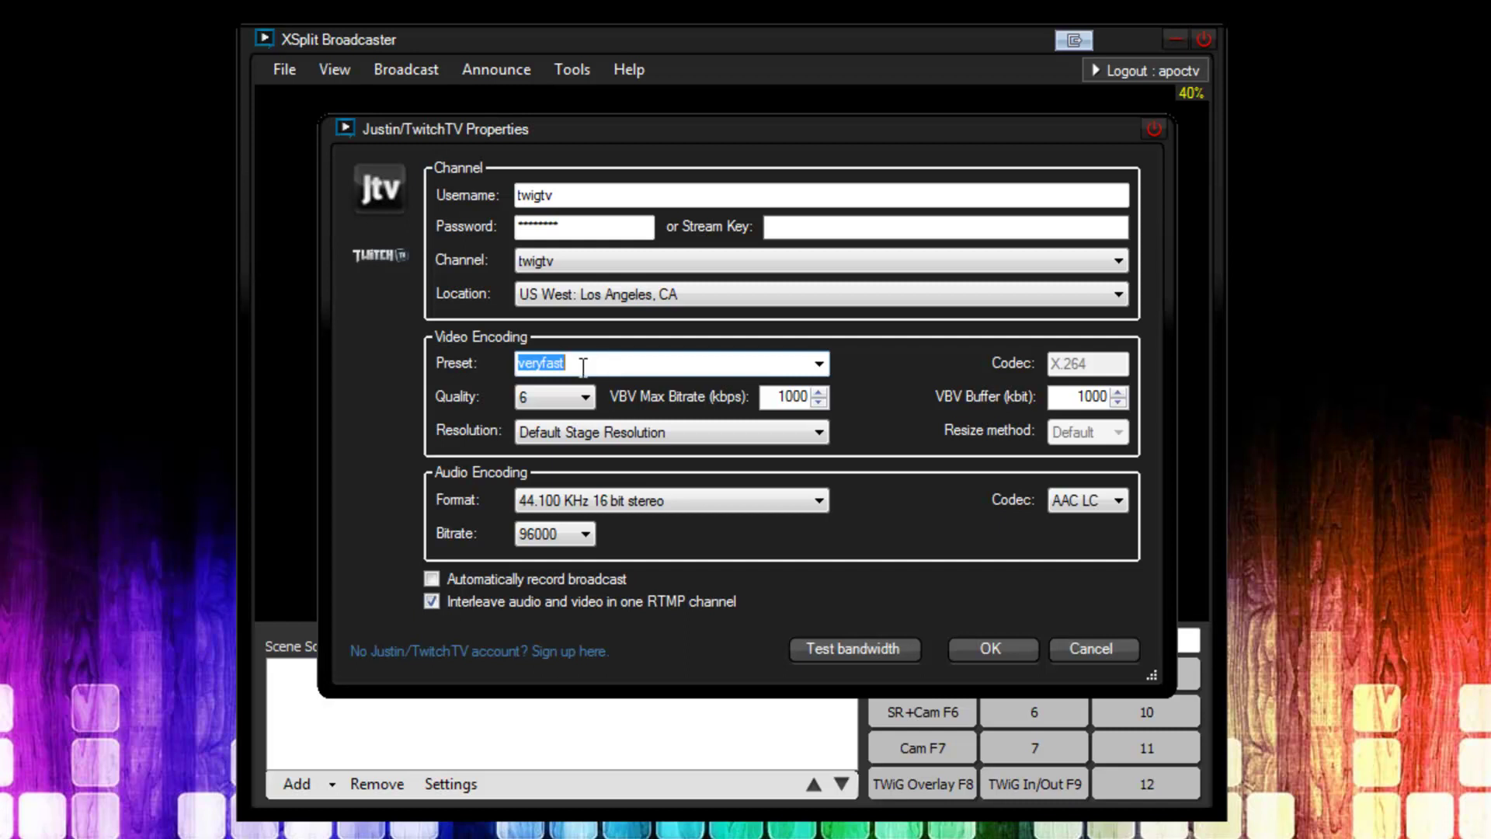
Set the Video Encoding quality to 10.
{"action": "left_click", "coordinate": [571, 407]}
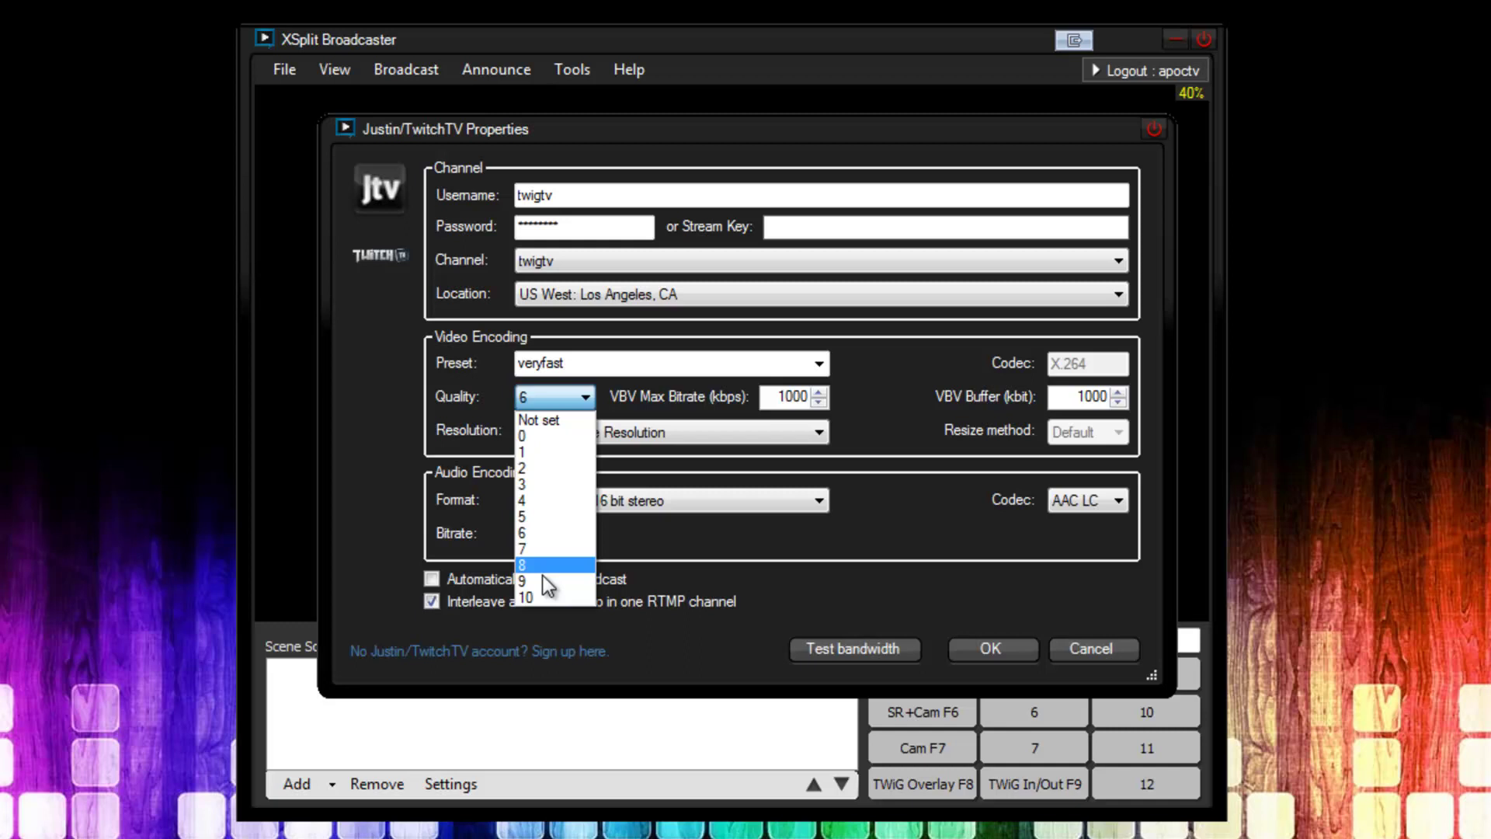
{"action": "left_click", "coordinate": [531, 594]}
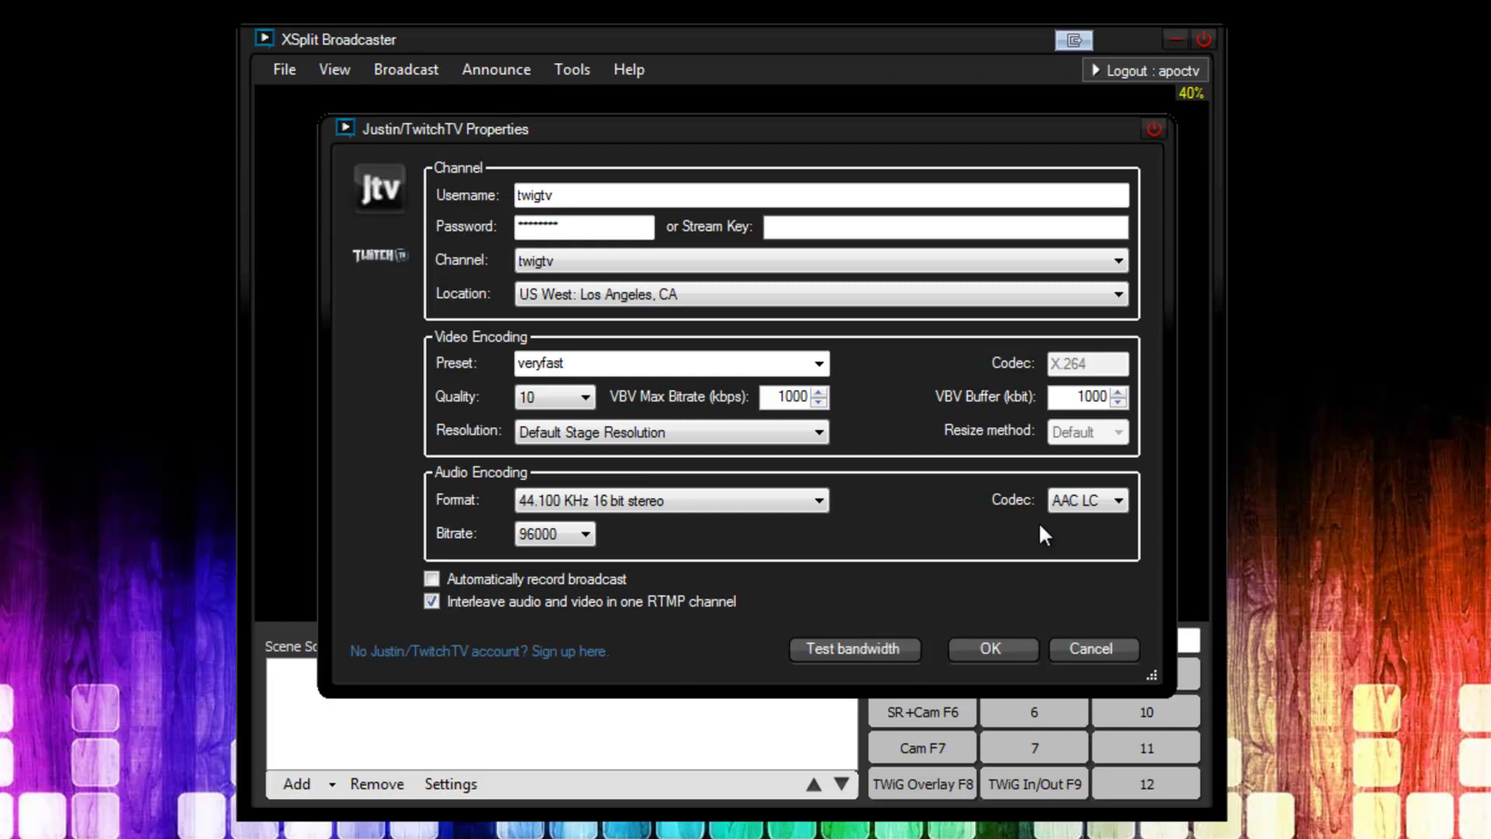
Enter 2500 as the VBV max bitrate, correcting the mistyped 14000.
{"action": "key", "text": "BackSpace"}
{"action": "key", "text": "BackSpace"}
{"action": "key", "text": "BackSpace"}
{"action": "key", "text": "BackSpace"}
{"action": "type", "text": "14000"}
{"action": "key", "text": "Right"}
{"action": "key", "text": "Right"}
{"action": "key", "text": "BackSpace"}
{"action": "key", "text": "BackSpace"}
{"action": "key", "text": "BackSpace"}
{"action": "type", "text": "25"}
Keep 44.100 KHz 16 bit stereo and AAC LC, and set audio bitrate to 128000.
{"action": "left_click", "coordinate": [632, 503]}
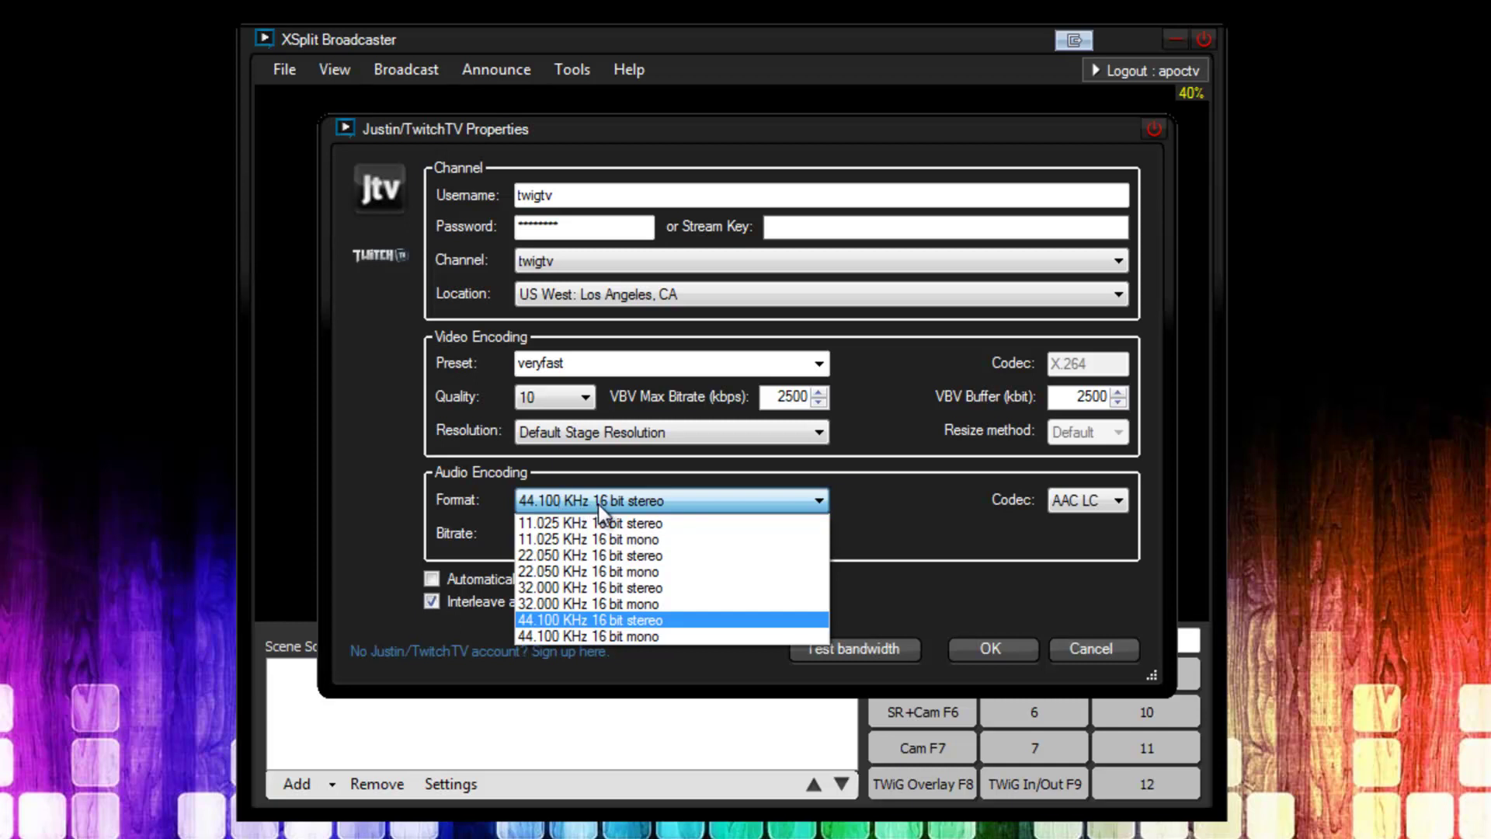
{"action": "left_click", "coordinate": [654, 619]}
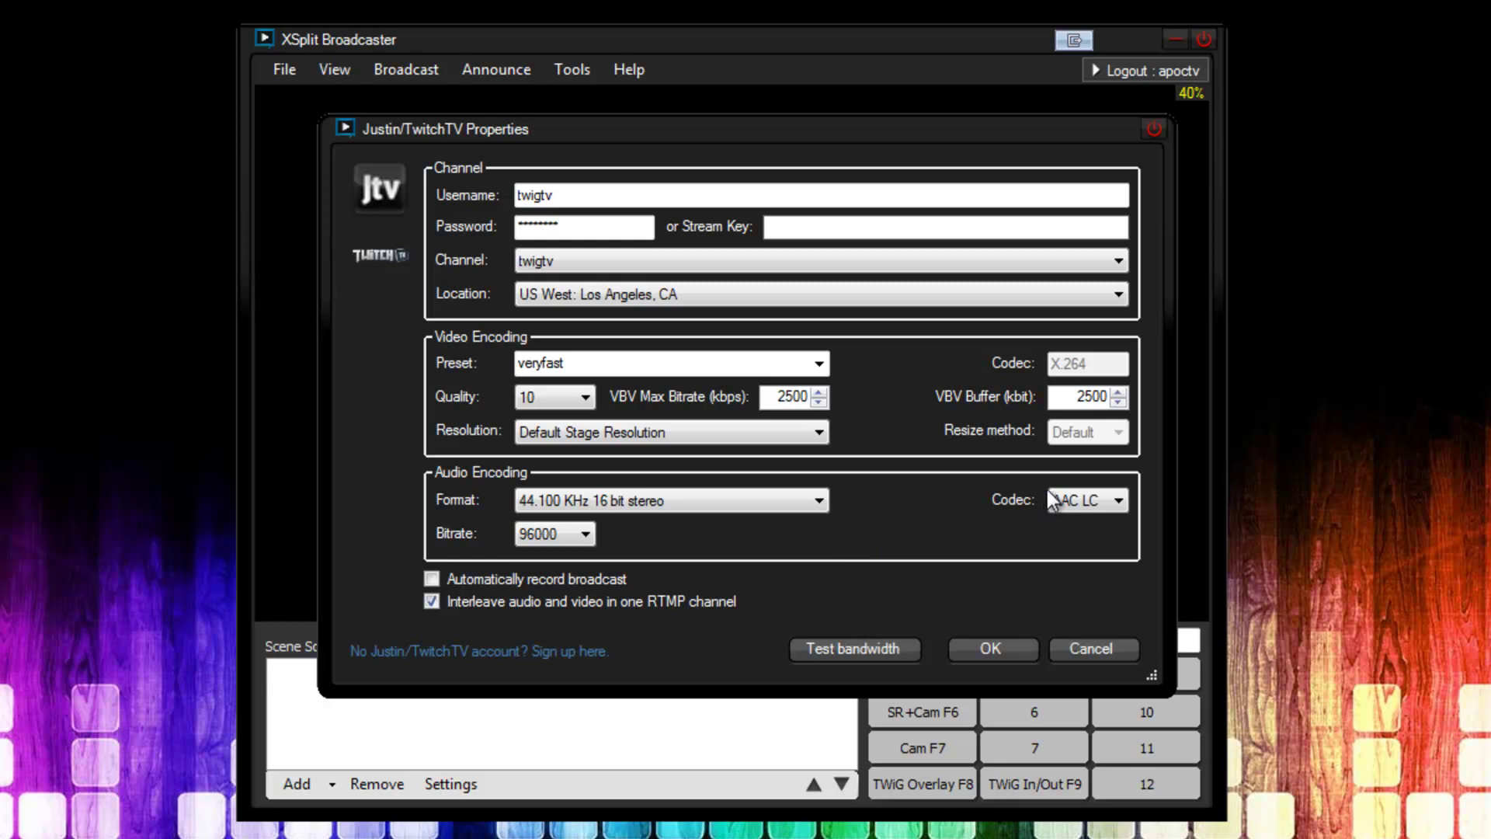
{"action": "left_click", "coordinate": [1098, 497]}
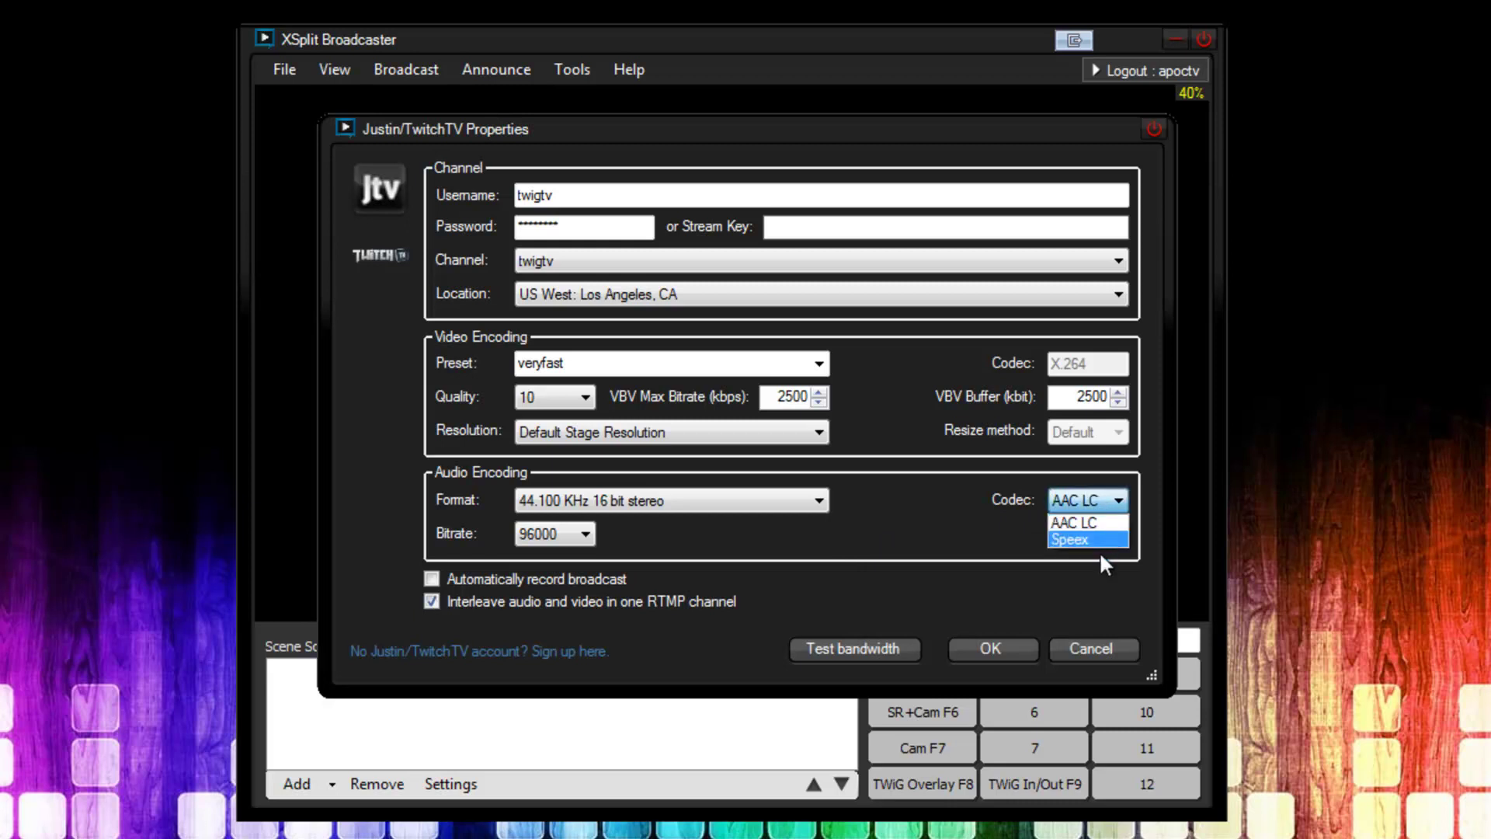
{"action": "left_click", "coordinate": [1113, 500]}
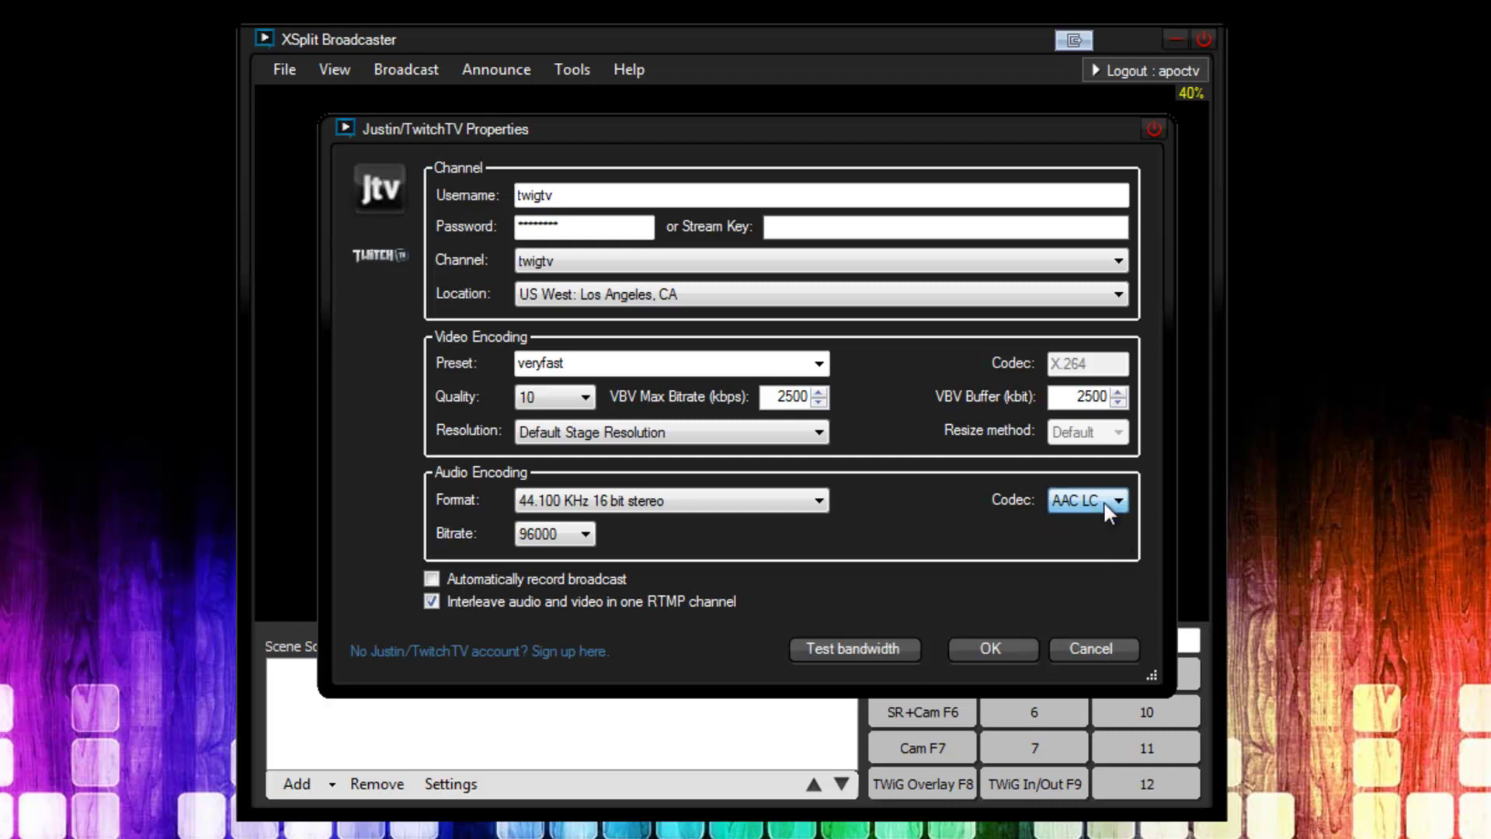
{"action": "left_click", "coordinate": [569, 536]}
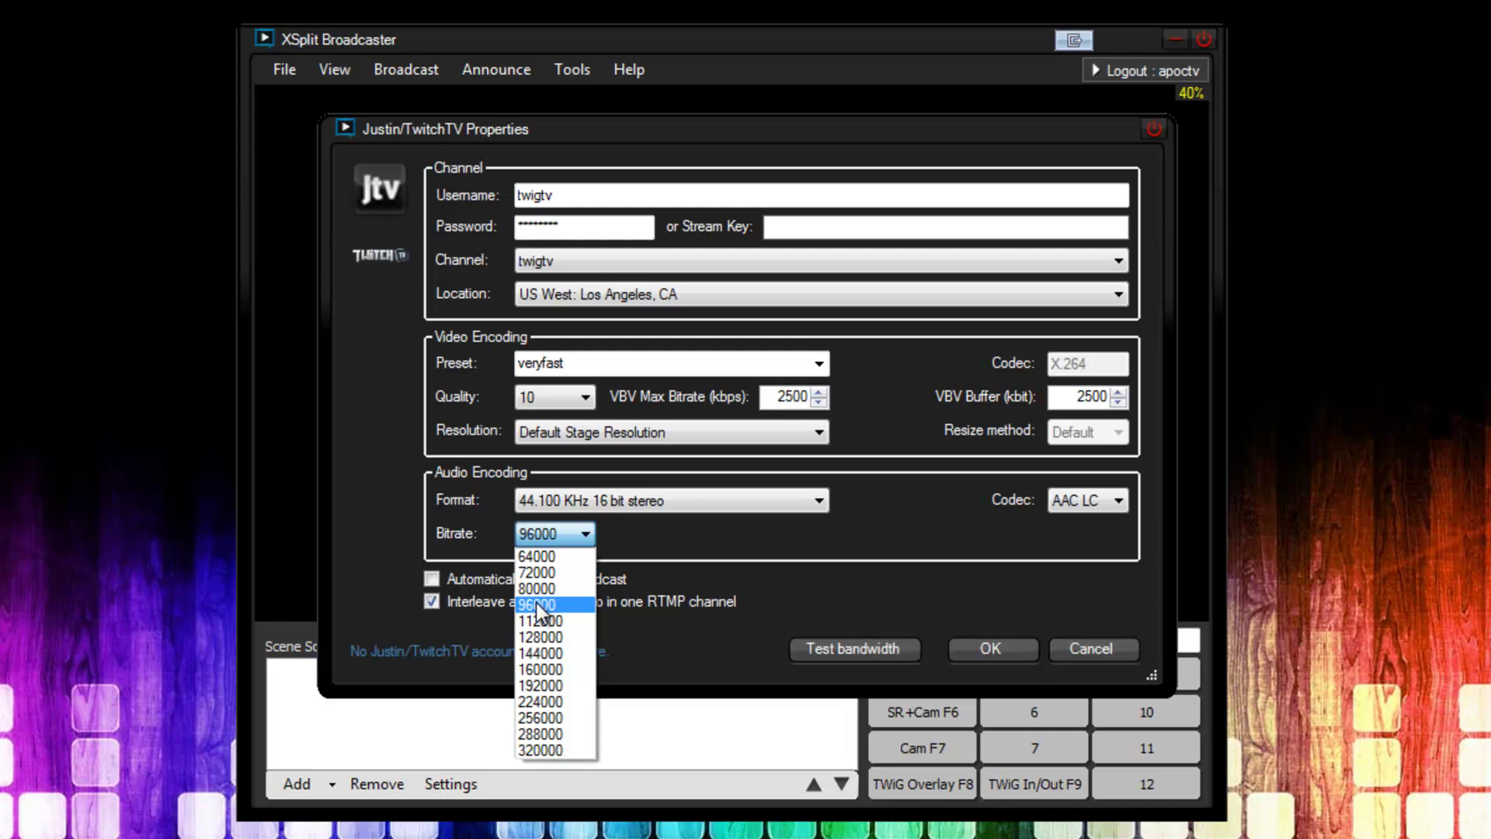
{"action": "left_click", "coordinate": [566, 636]}
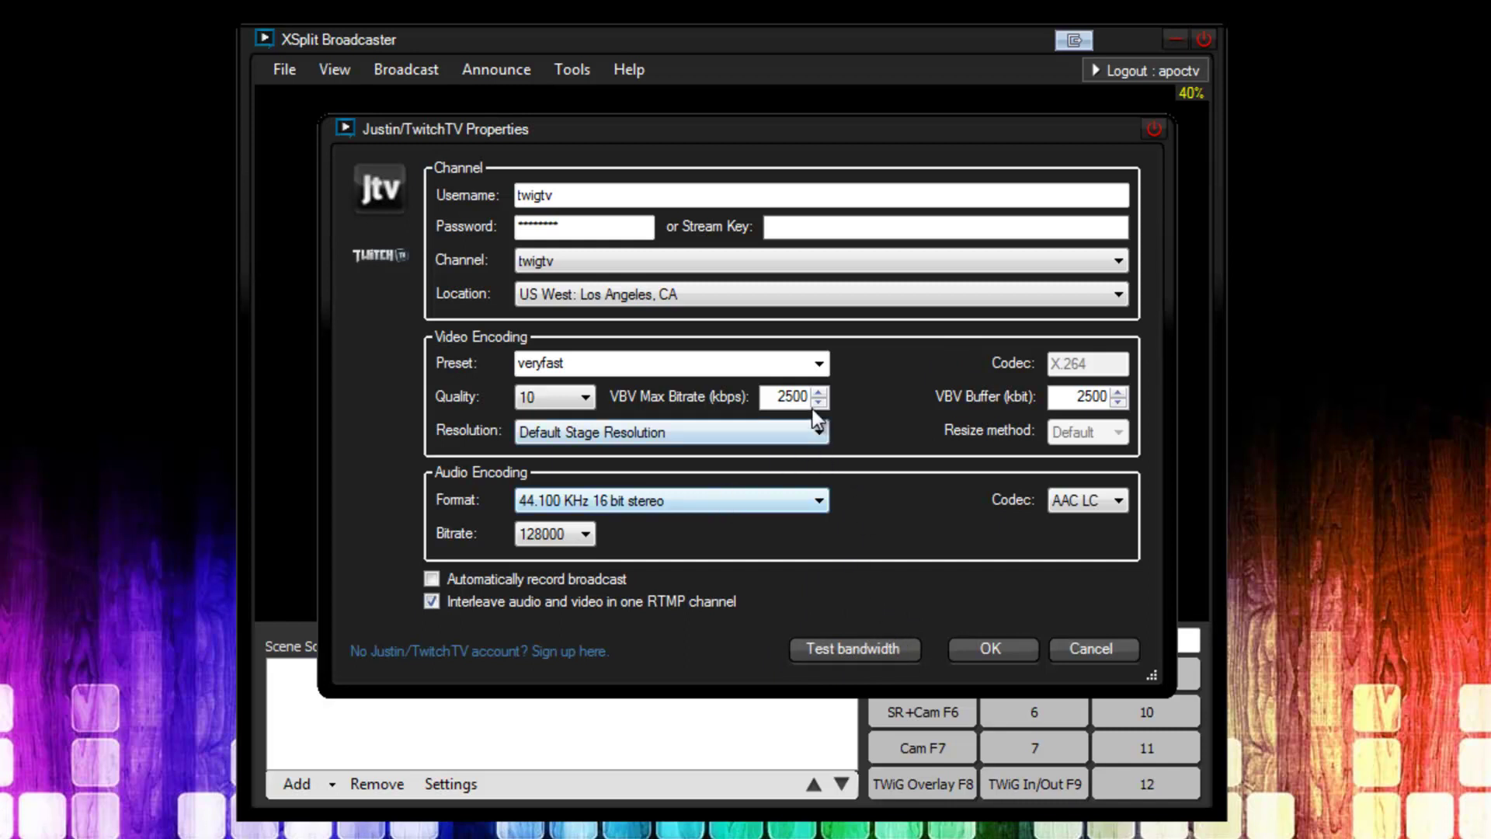
Change the VBV max bitrate from 2500 to 5000, with the buffer following.
{"action": "left_click_drag", "start_coordinate": [796, 388], "coordinate": [777, 393]}
{"action": "type", "text": "50"}
{"action": "left_click_drag", "start_coordinate": [779, 398], "coordinate": [827, 396]}
{"action": "left_click_drag", "start_coordinate": [1061, 398], "coordinate": [1153, 404]}
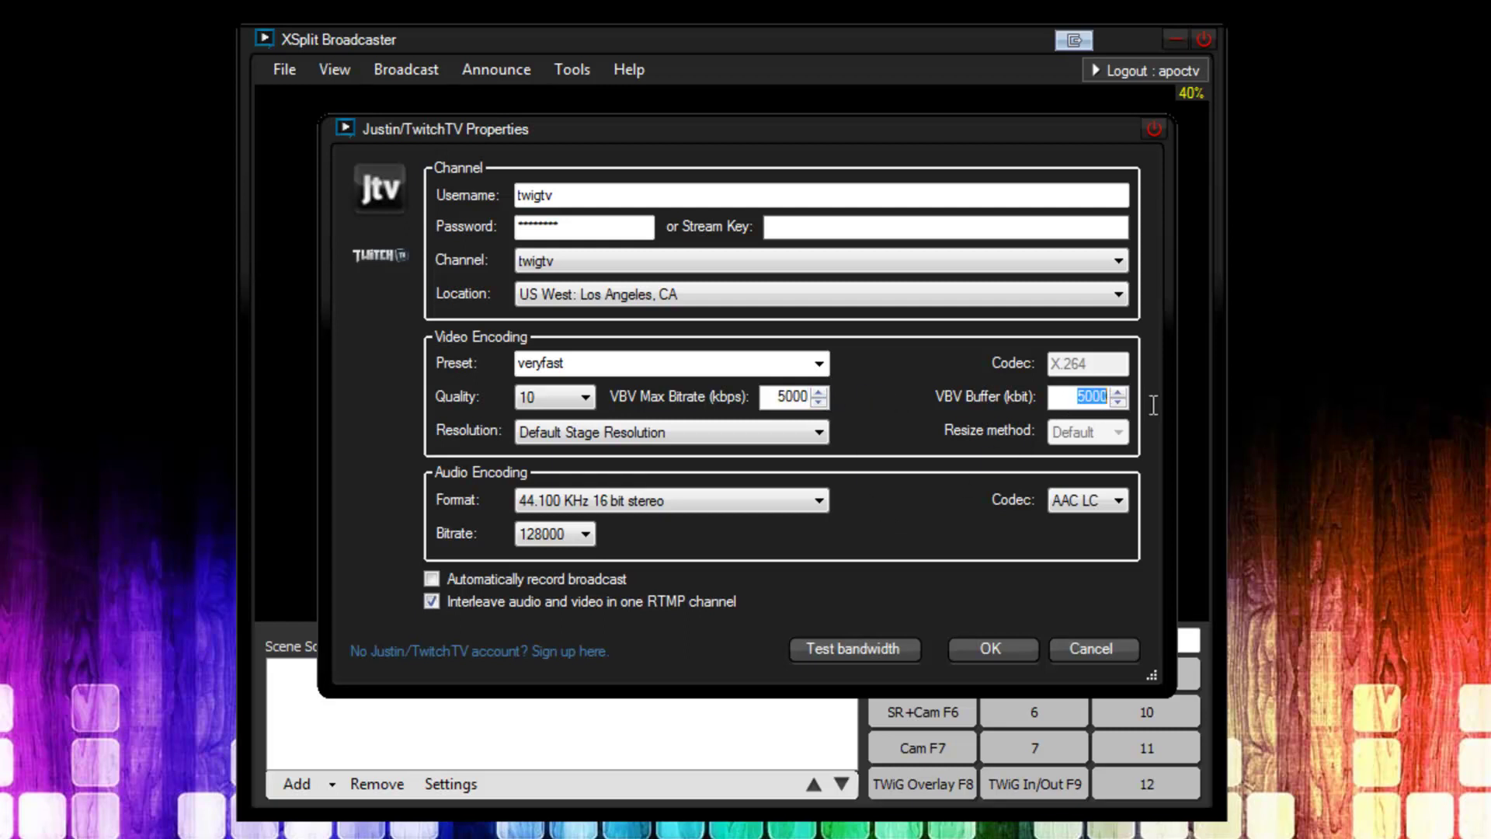
Run the bandwidth test and highlight its 641 kbps result.
{"action": "left_click", "coordinate": [876, 660]}
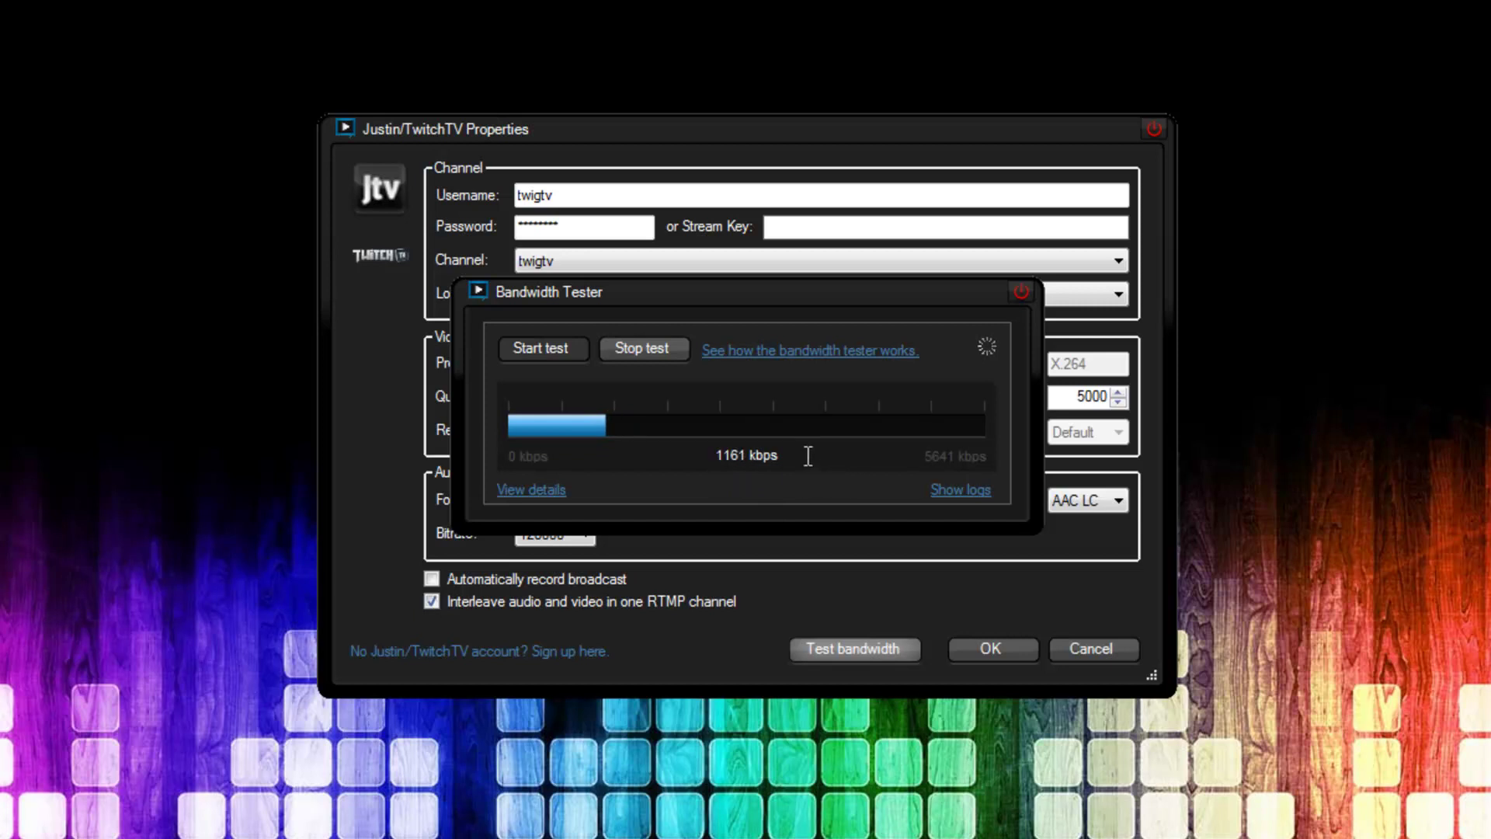
{"action": "left_click_drag", "start_coordinate": [705, 290], "coordinate": [710, 333]}
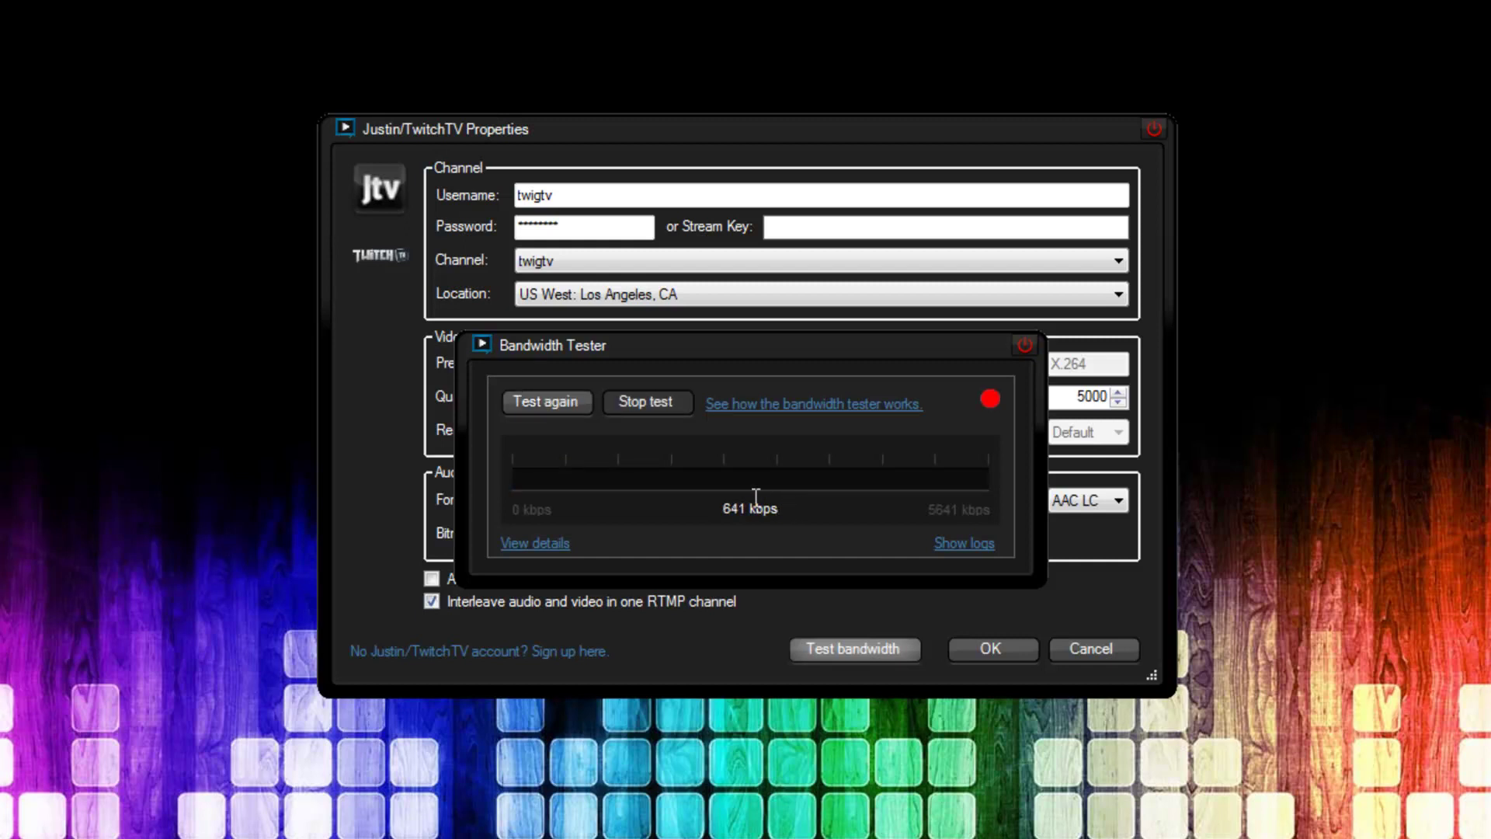
{"action": "left_click_drag", "start_coordinate": [709, 506], "coordinate": [795, 509]}
{"action": "left_click_drag", "start_coordinate": [944, 338], "coordinate": [955, 418]}
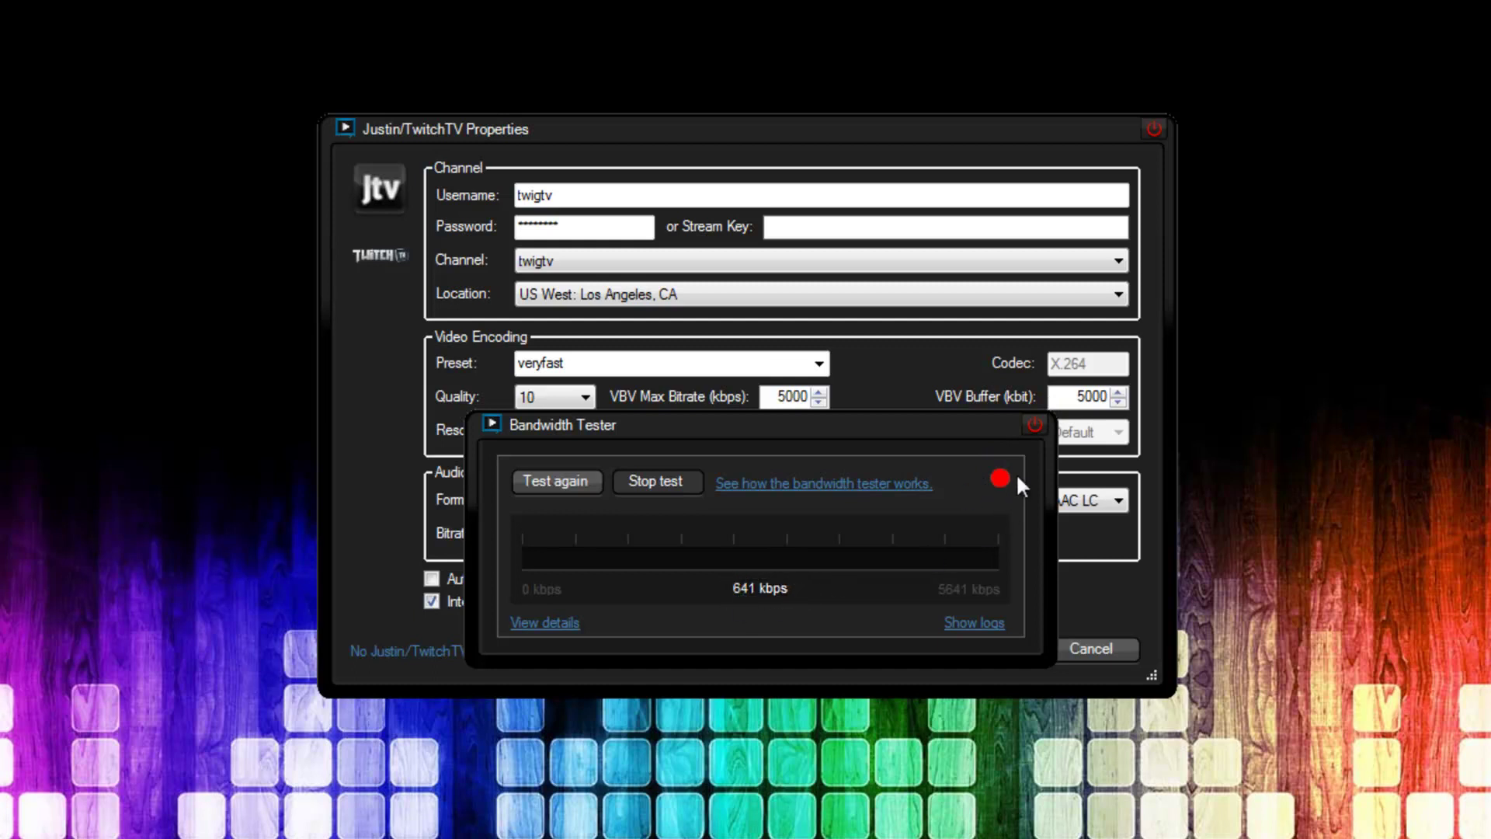
Close the Bandwidth Tester and look over the server locations without changing them.
{"action": "left_click", "coordinate": [1030, 427]}
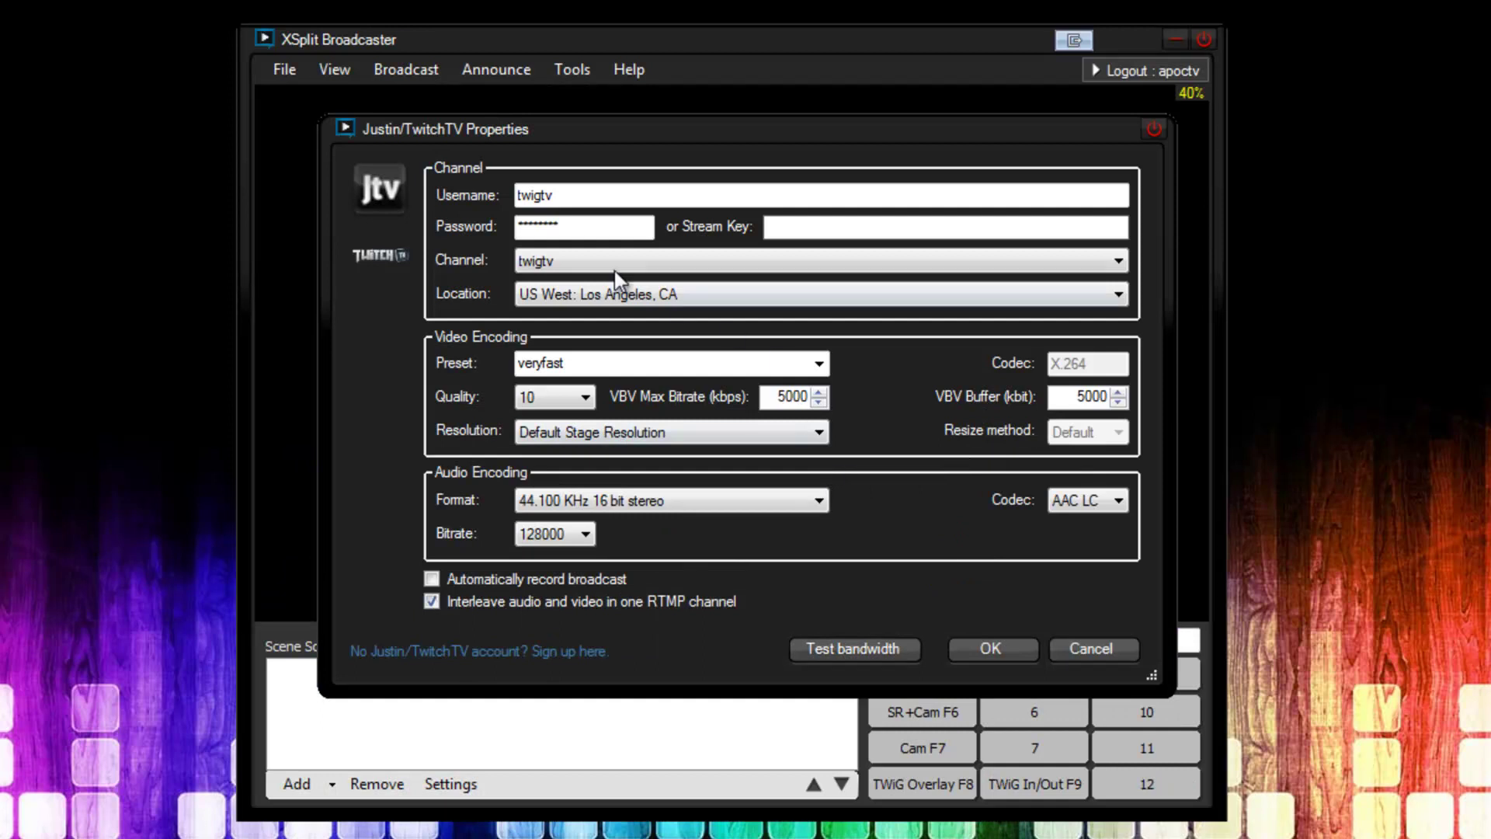
{"action": "left_click", "coordinate": [601, 292]}
{"action": "left_click", "coordinate": [601, 291]}
Set VBV max bitrate back to 2500 and confirm the channel properties and user settings.
{"action": "left_click", "coordinate": [783, 396]}
{"action": "key", "text": "BackSpace"}
{"action": "key", "text": "BackSpace"}
{"action": "type", "text": "25"}
{"action": "left_click", "coordinate": [1023, 649]}
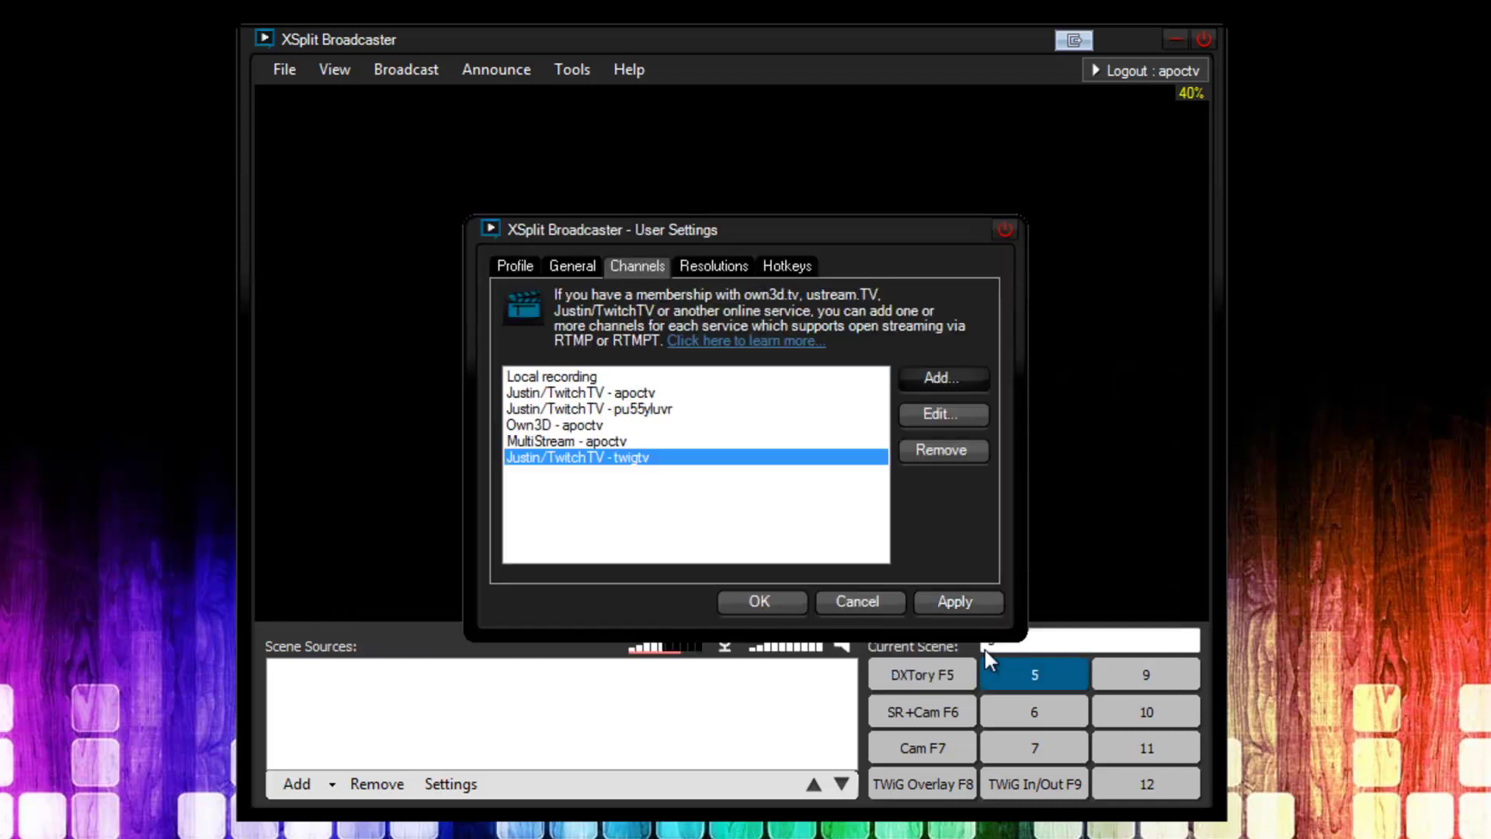
{"action": "left_click", "coordinate": [952, 603]}
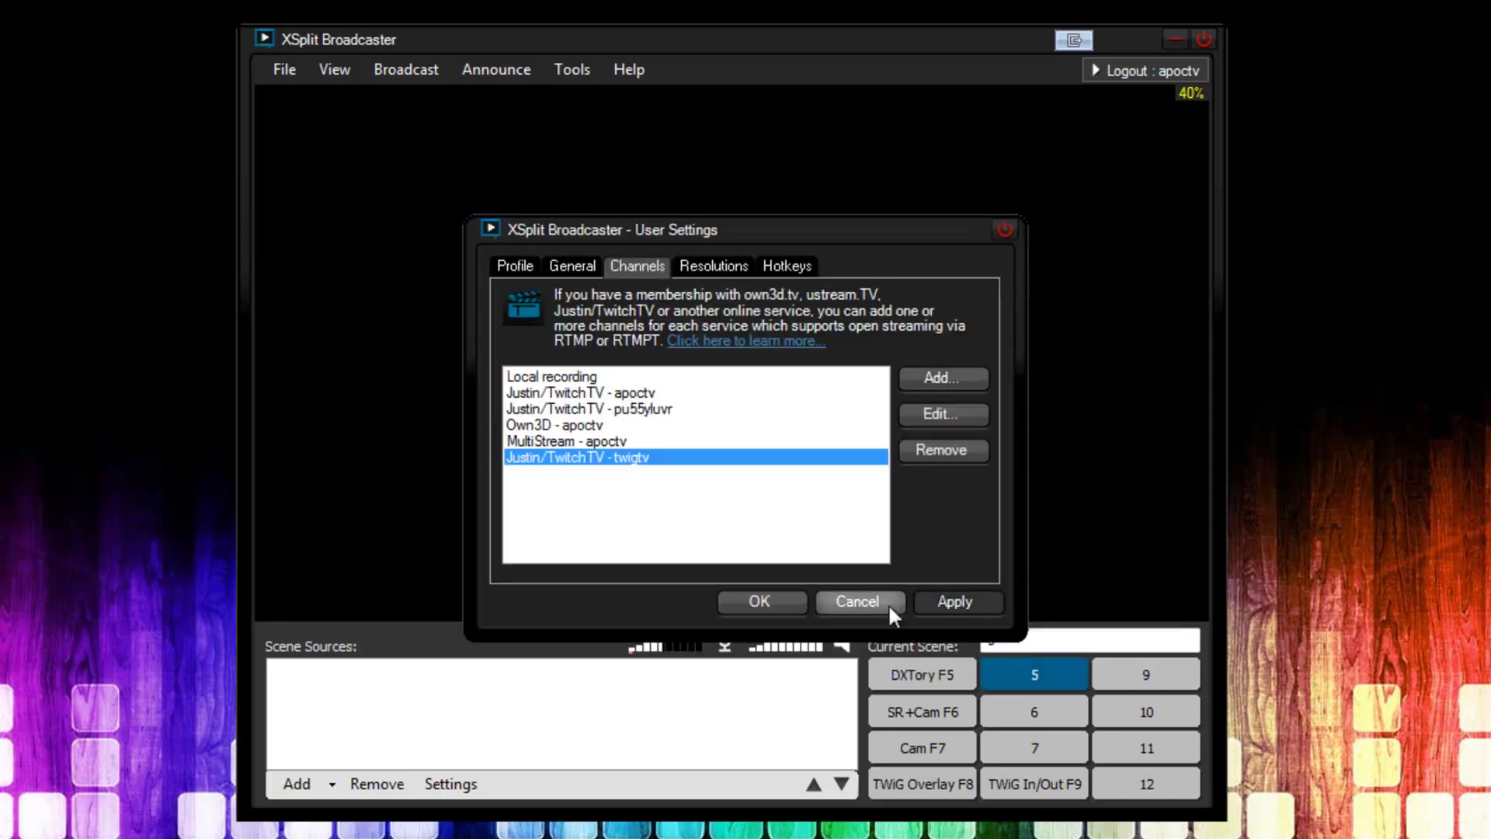
{"action": "left_click", "coordinate": [776, 598]}
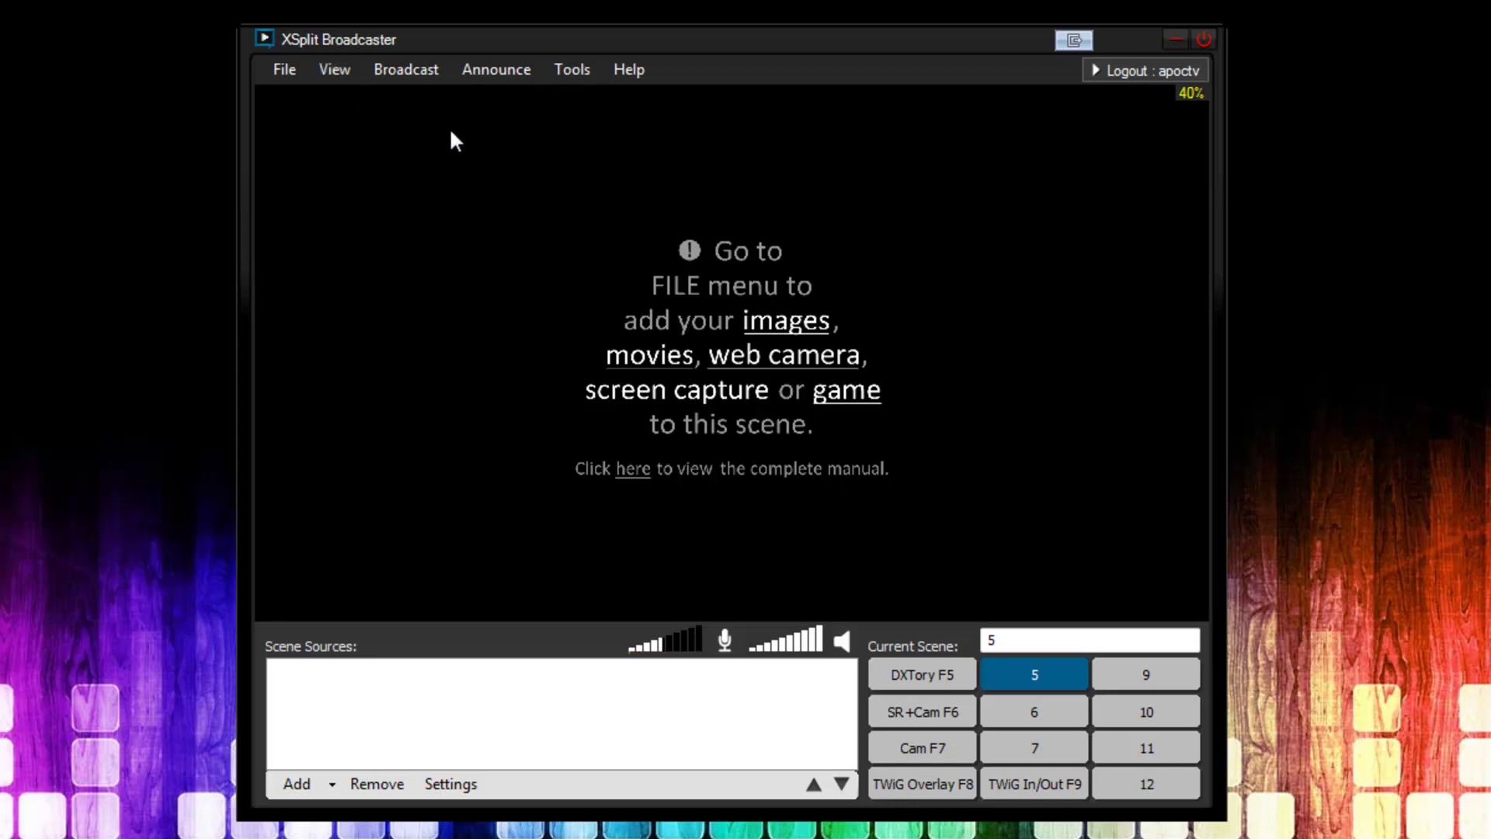
Open View > Resolution > Edit resolutions and tick 512 x 384.
{"action": "left_click", "coordinate": [320, 67]}
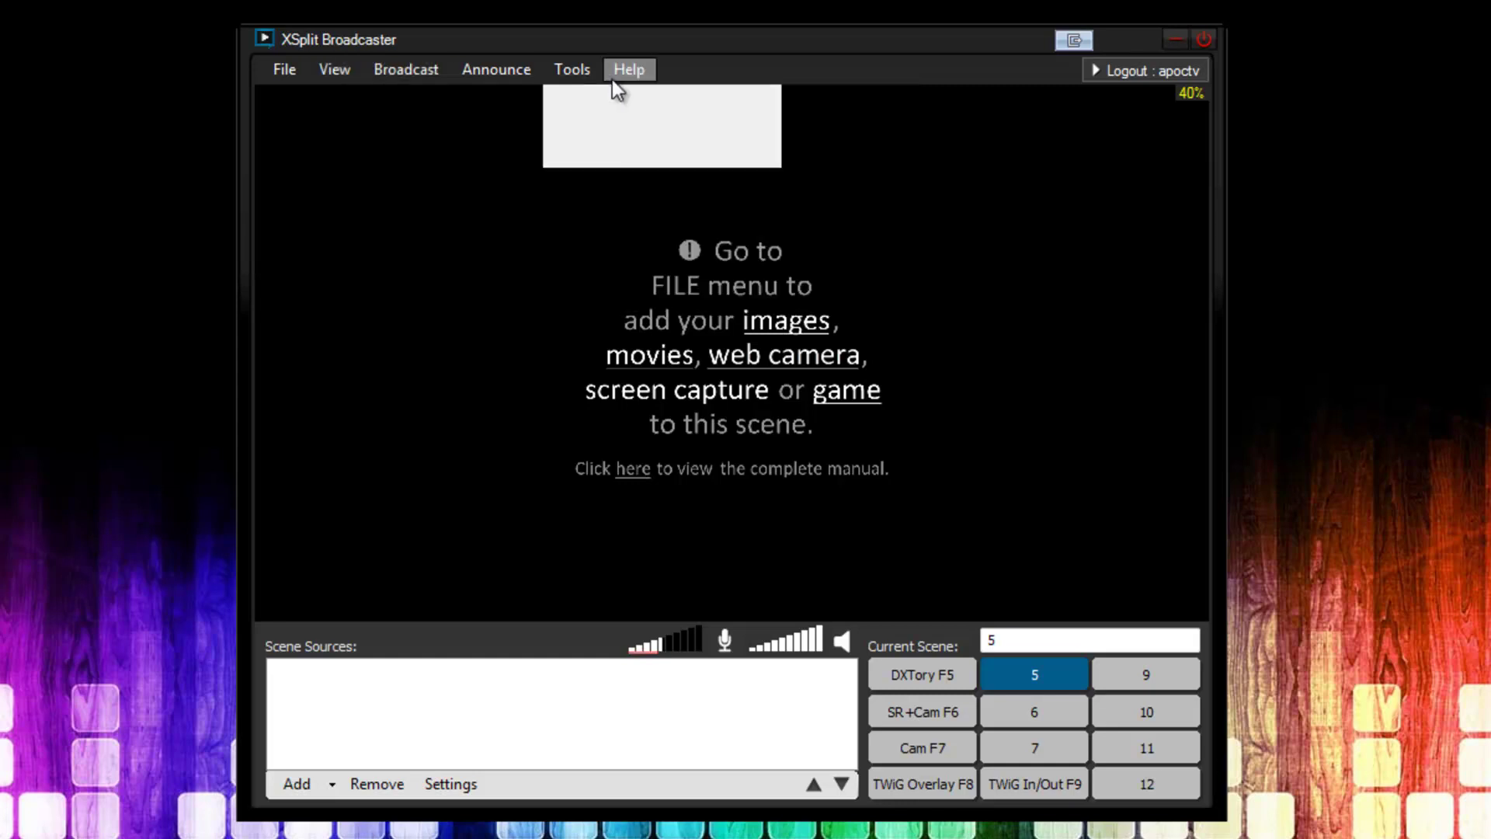
{"action": "mouse_move", "coordinate": [343, 99]}
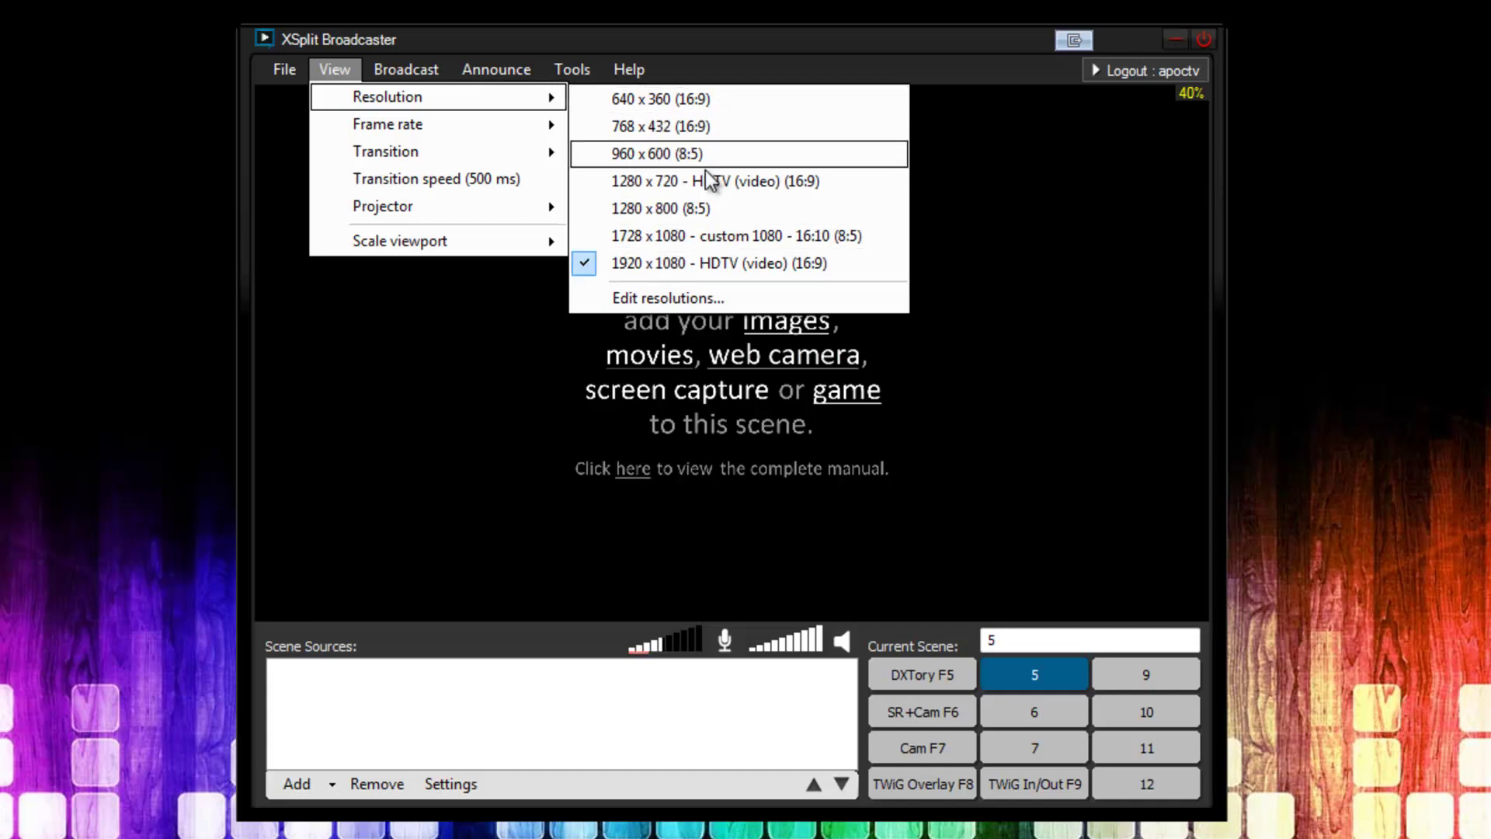
{"action": "left_click", "coordinate": [678, 302]}
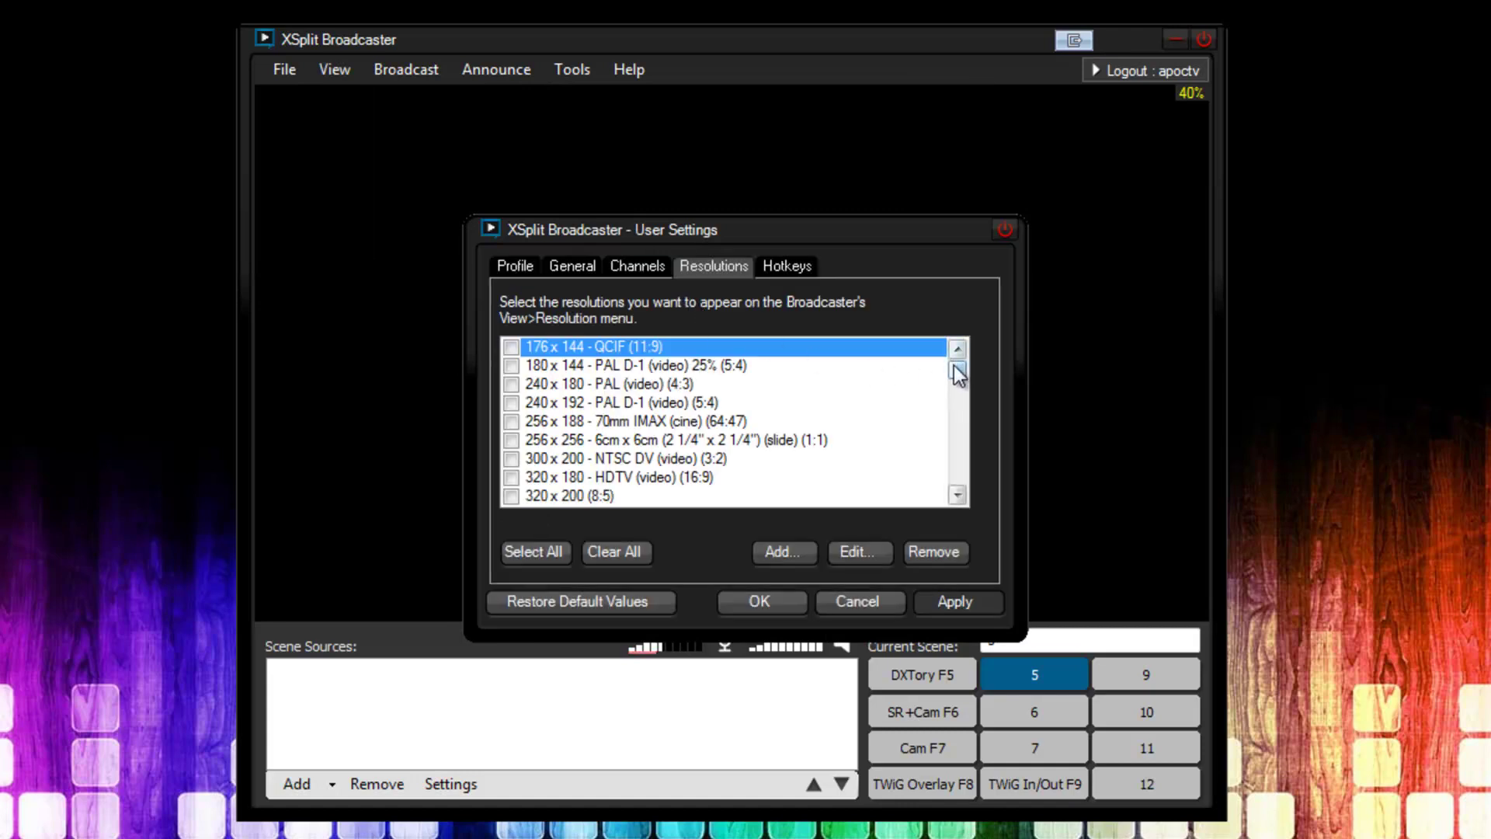
{"action": "left_click_drag", "start_coordinate": [953, 365], "coordinate": [957, 407]}
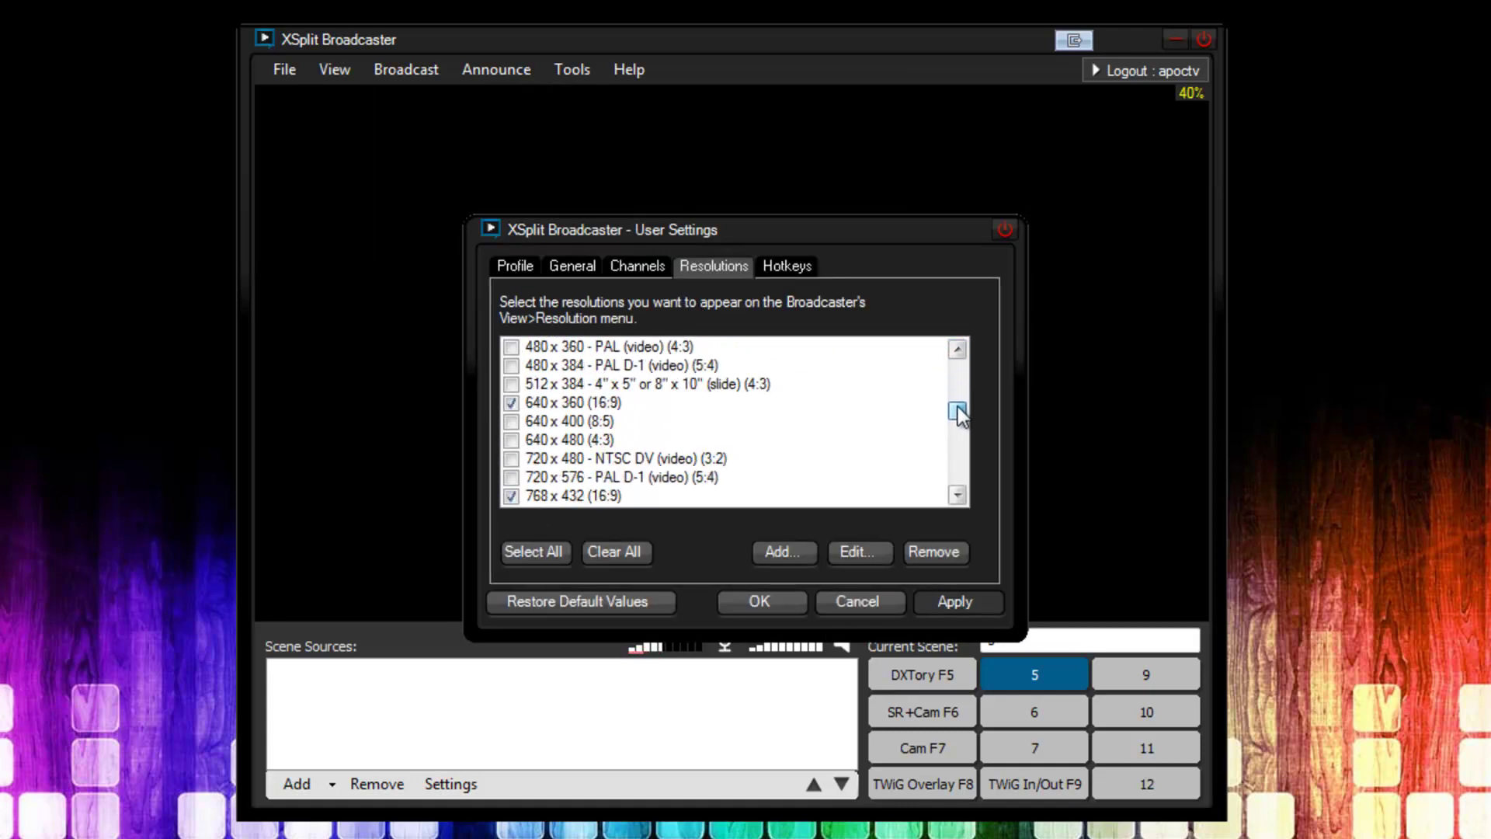
{"action": "left_click", "coordinate": [512, 385]}
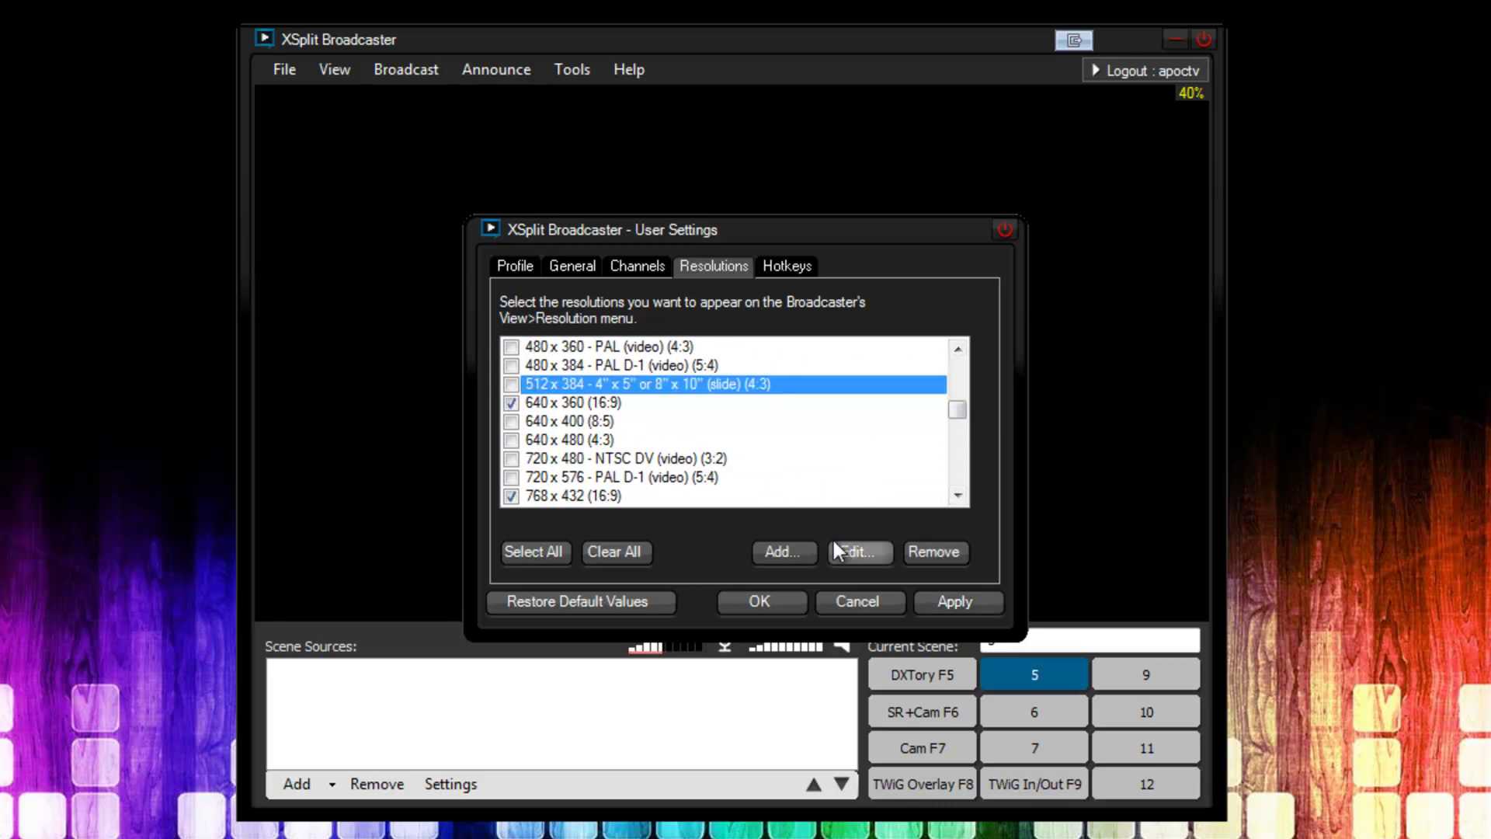
Start a custom resolution, select its height of 143, then cancel it.
{"action": "left_click", "coordinate": [792, 554]}
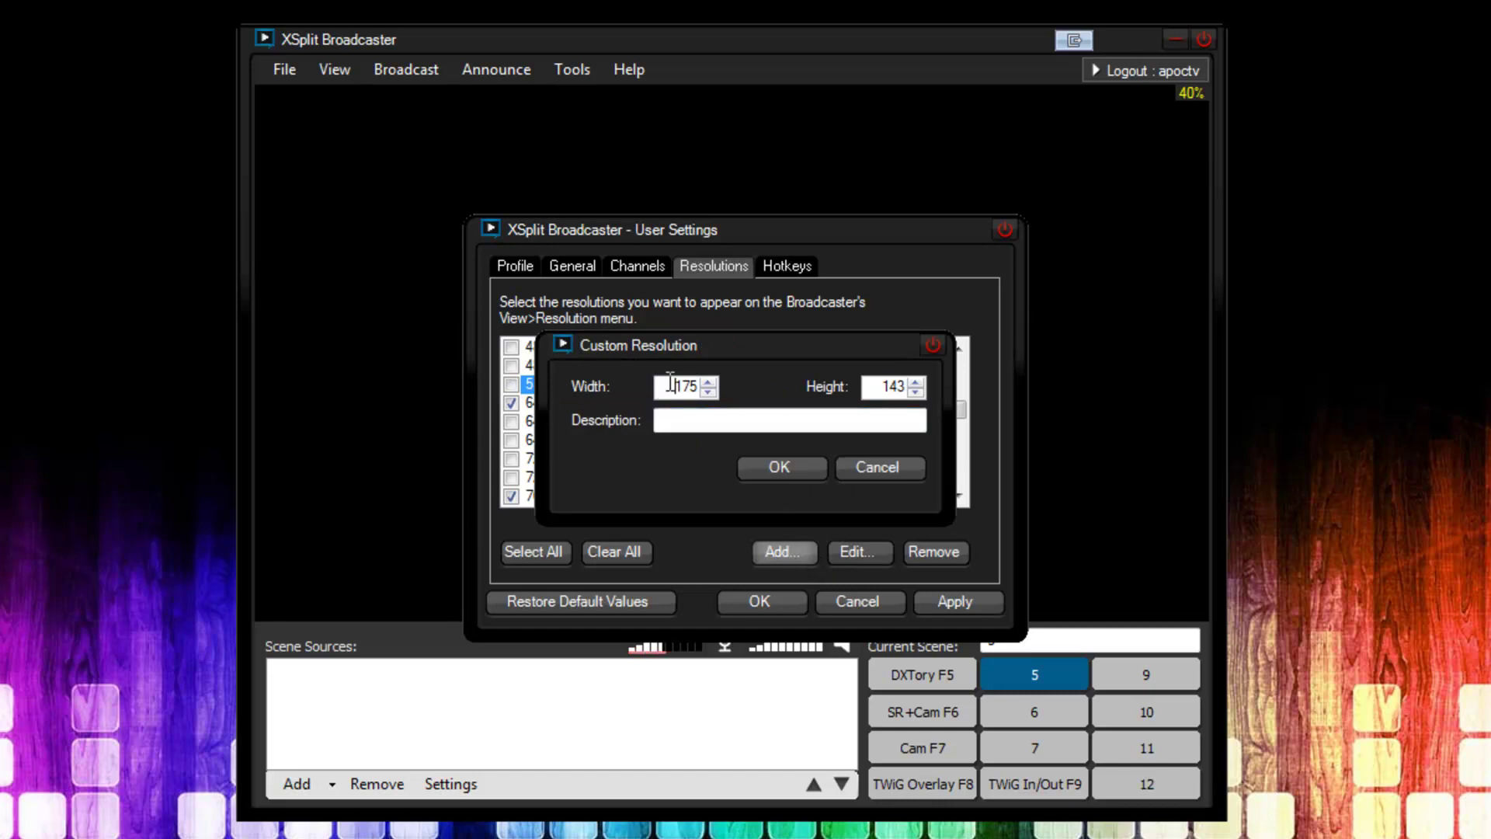
{"action": "left_click", "coordinate": [878, 386]}
{"action": "double_click", "coordinate": [879, 386]}
{"action": "left_click", "coordinate": [718, 417]}
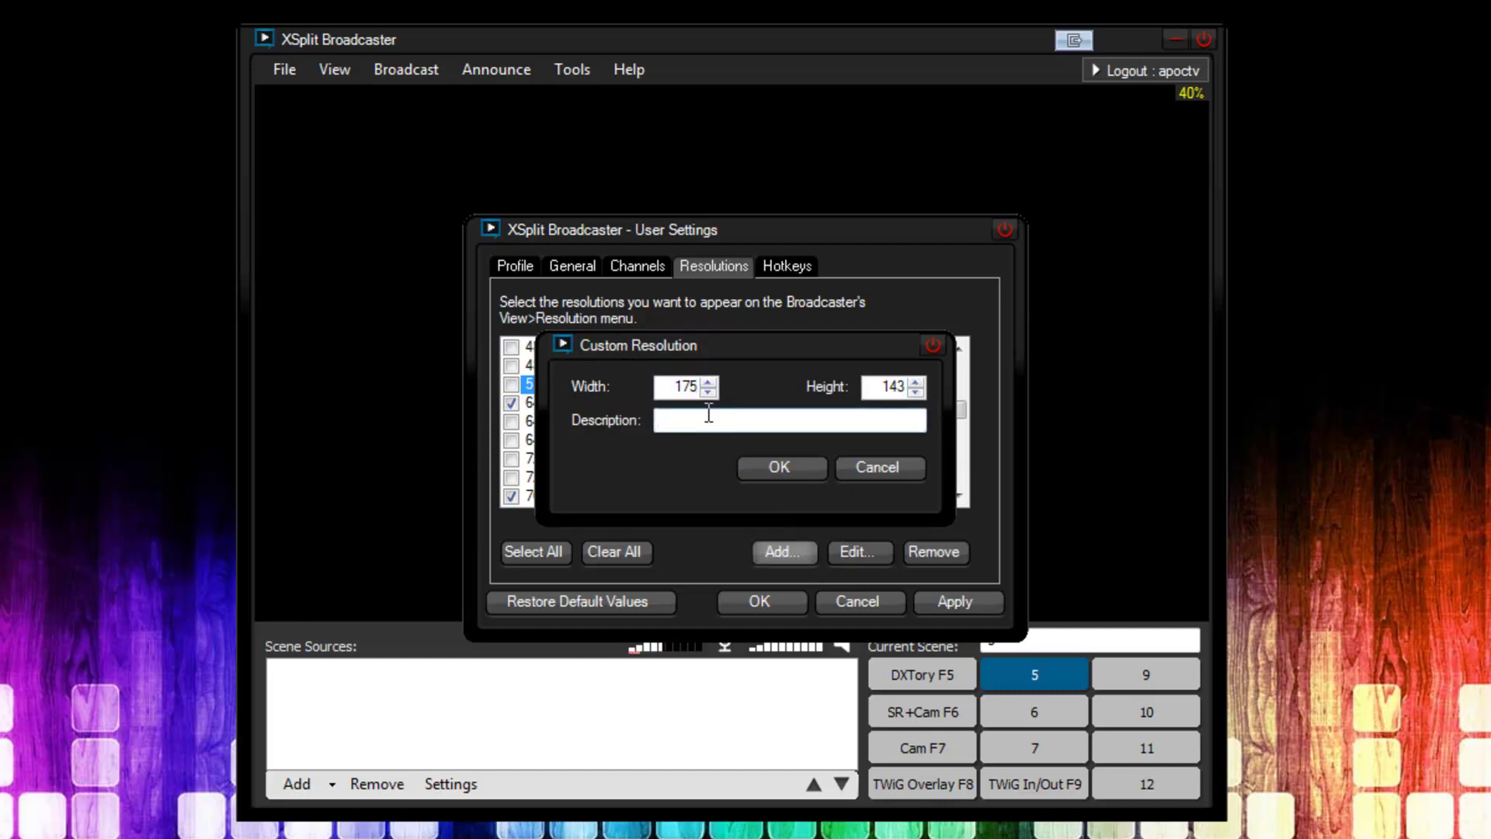
{"action": "left_click", "coordinate": [869, 468]}
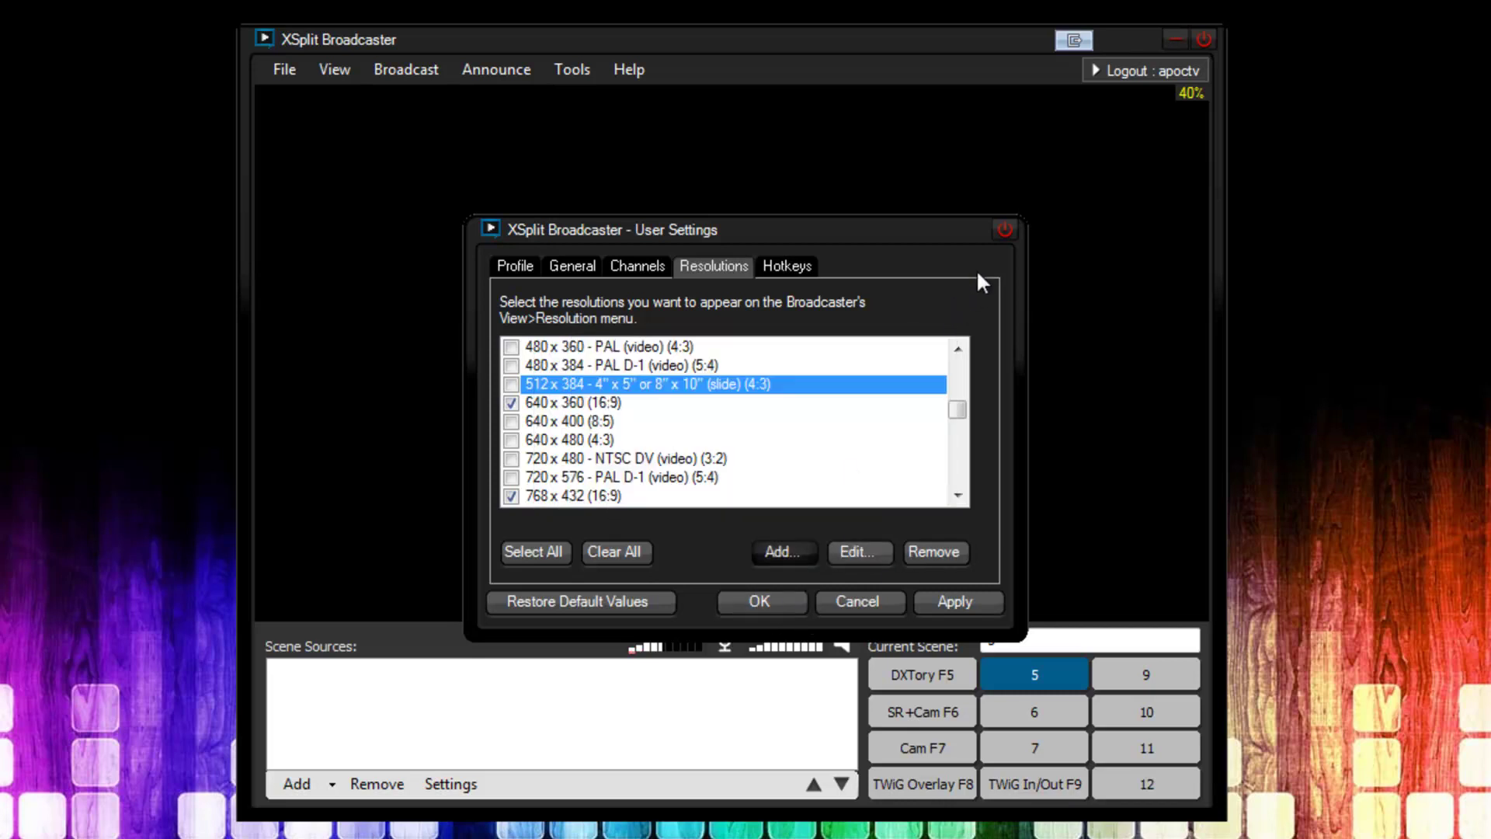
Close the resolution editor without saving and show the output resolutions, 1920 x 1080 still active.
{"action": "left_click", "coordinate": [1004, 229]}
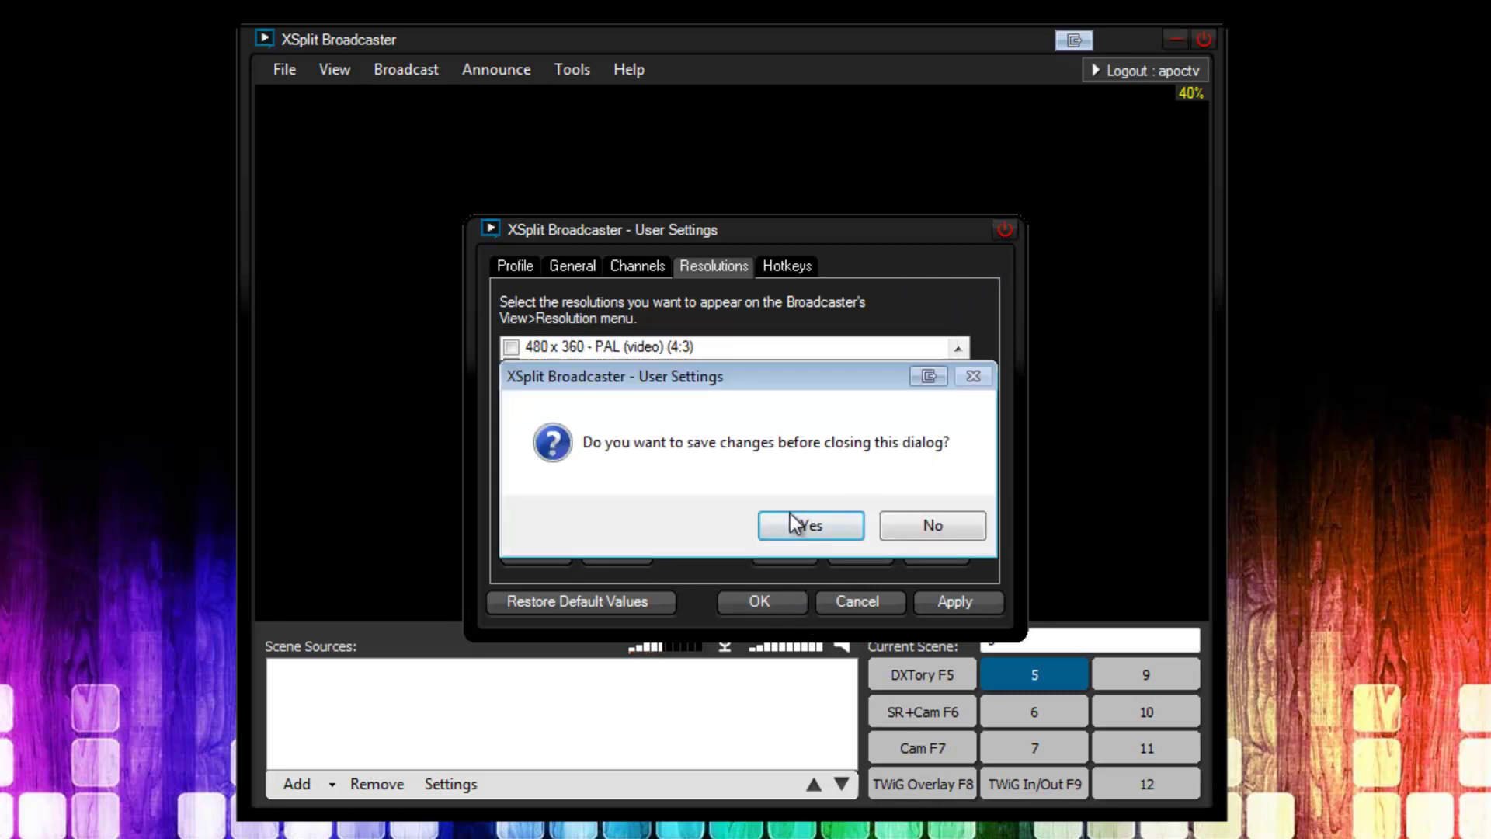
{"action": "left_click", "coordinate": [934, 527]}
{"action": "left_click", "coordinate": [326, 71]}
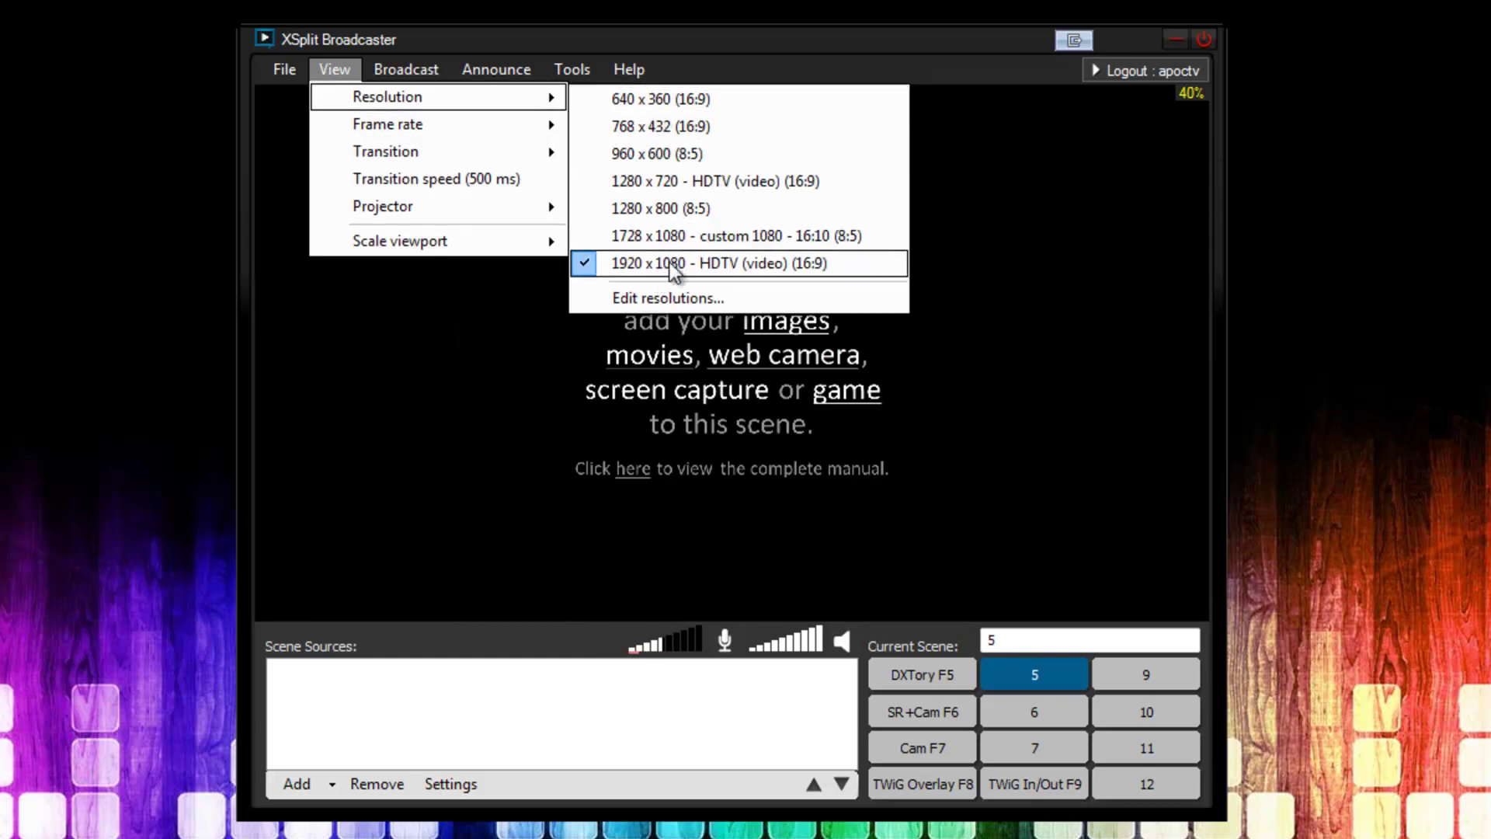
Switch frame rate to 30 fps, cancel a custom 60 fps entry, and show the transition list.
{"action": "mouse_move", "coordinate": [455, 134]}
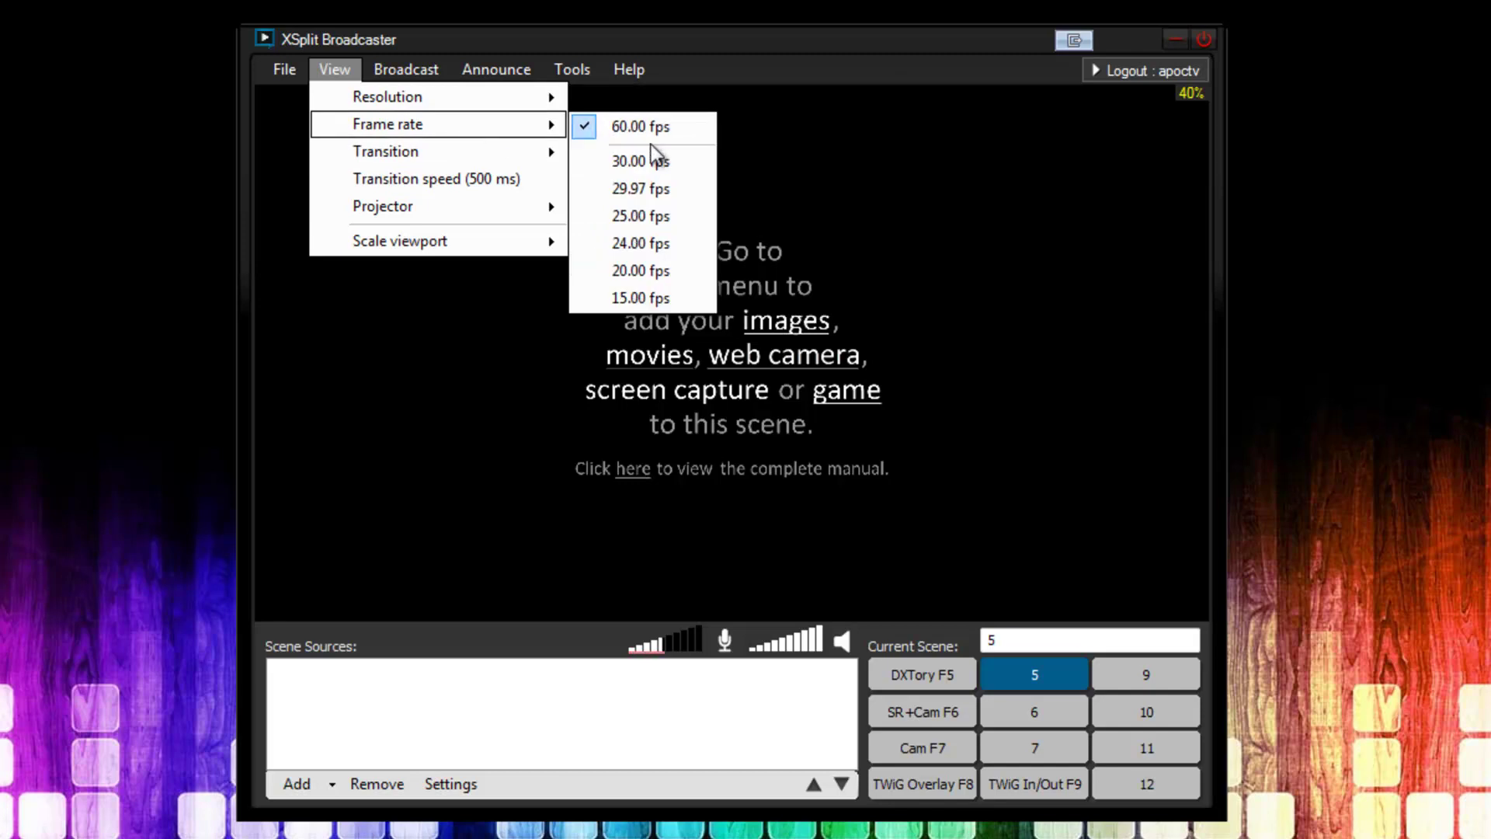
{"action": "left_click", "coordinate": [638, 163]}
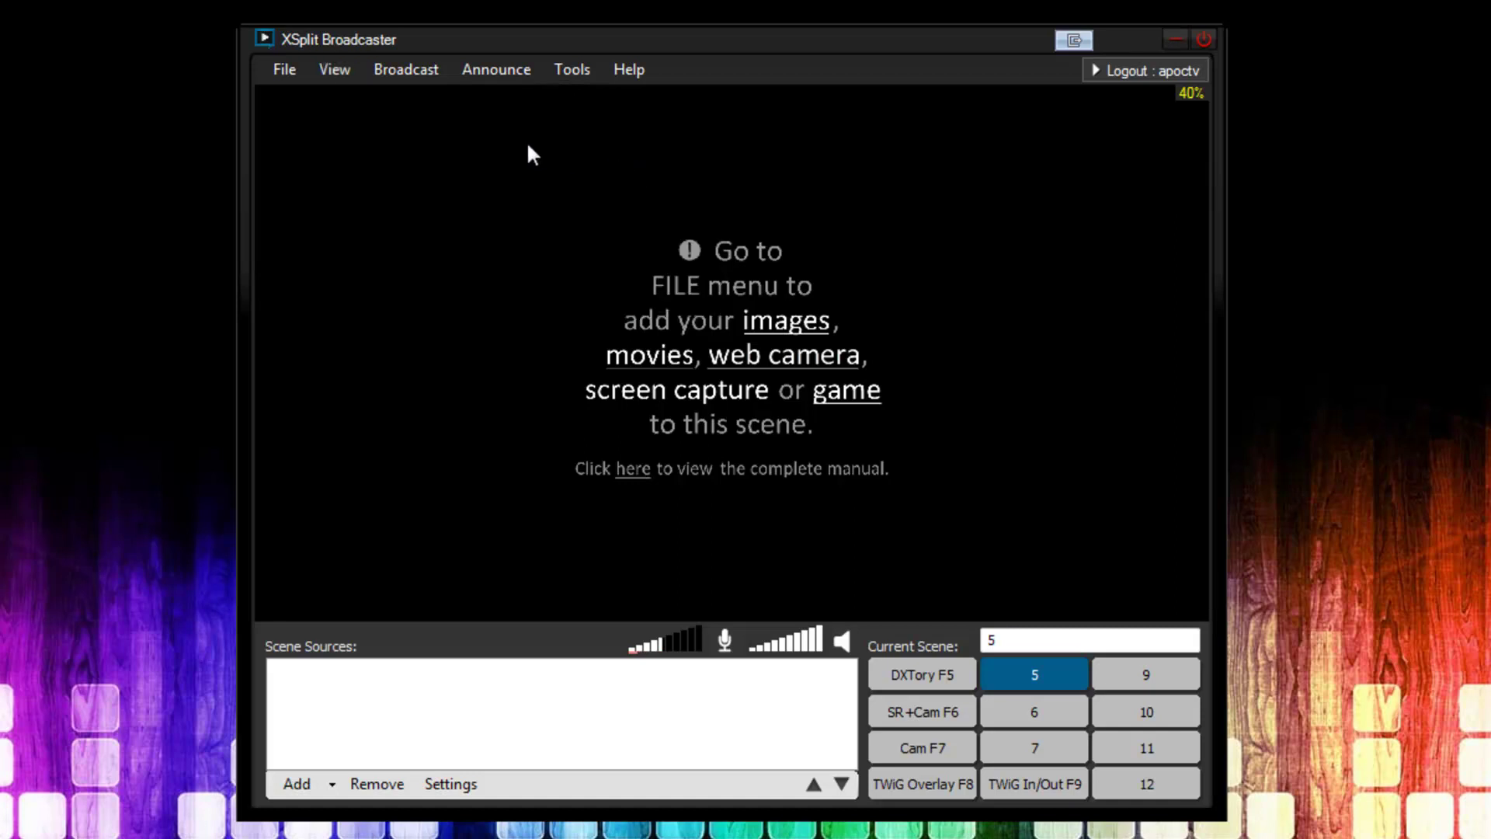
{"action": "left_click", "coordinate": [361, 74]}
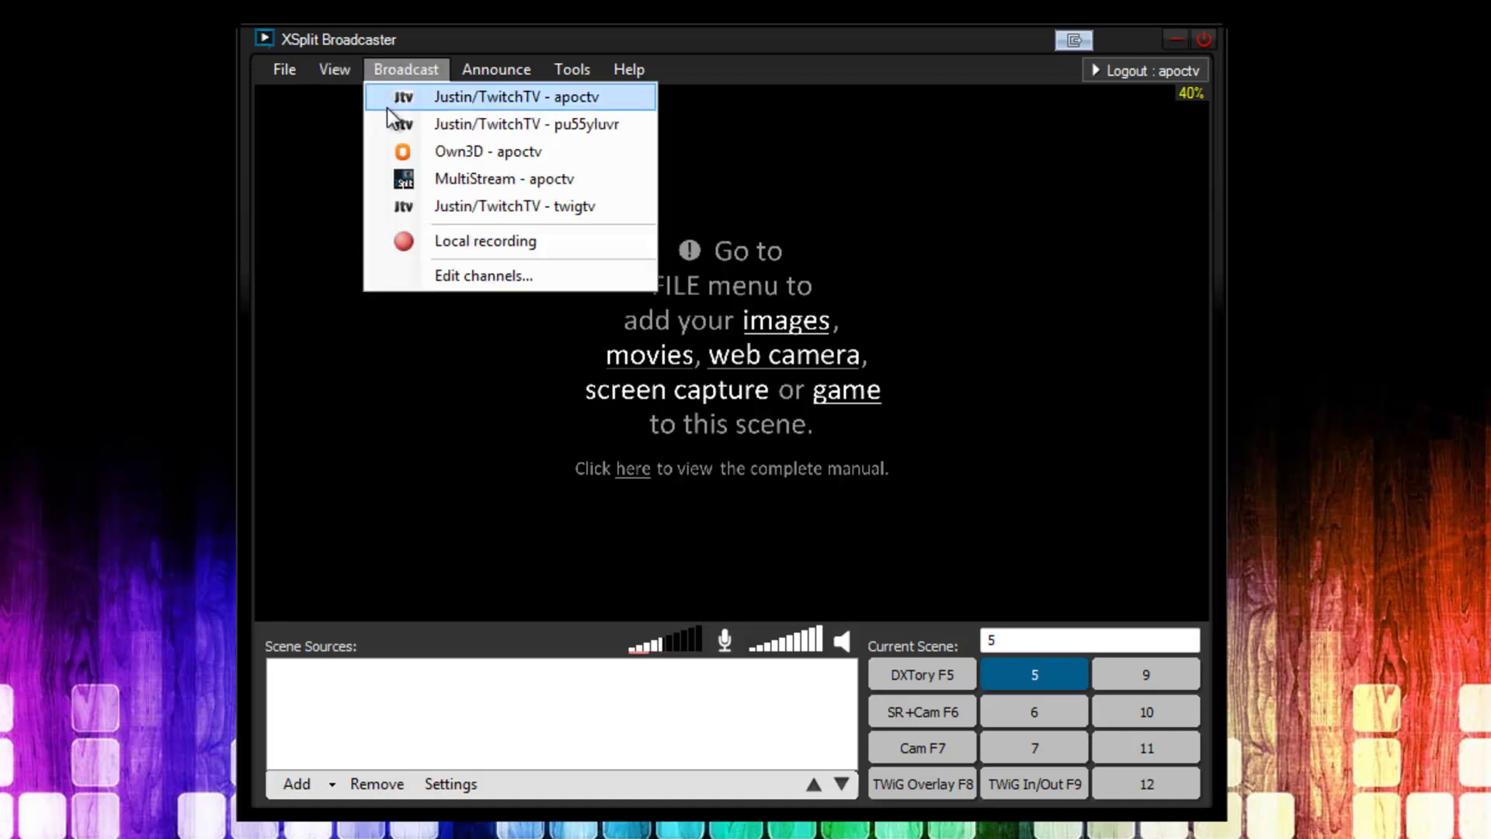
{"action": "mouse_move", "coordinate": [349, 126]}
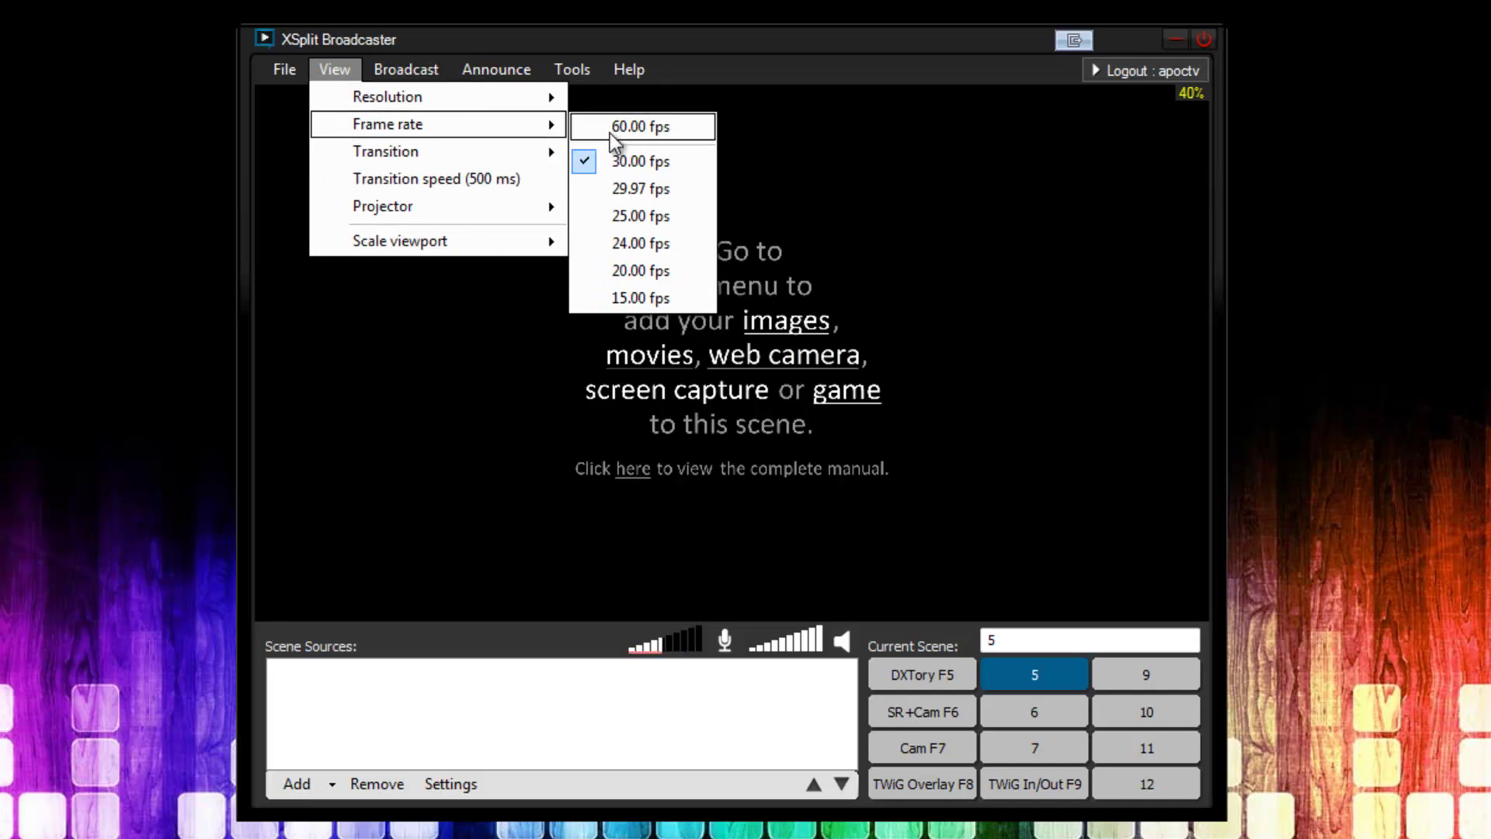
{"action": "left_click", "coordinate": [654, 134]}
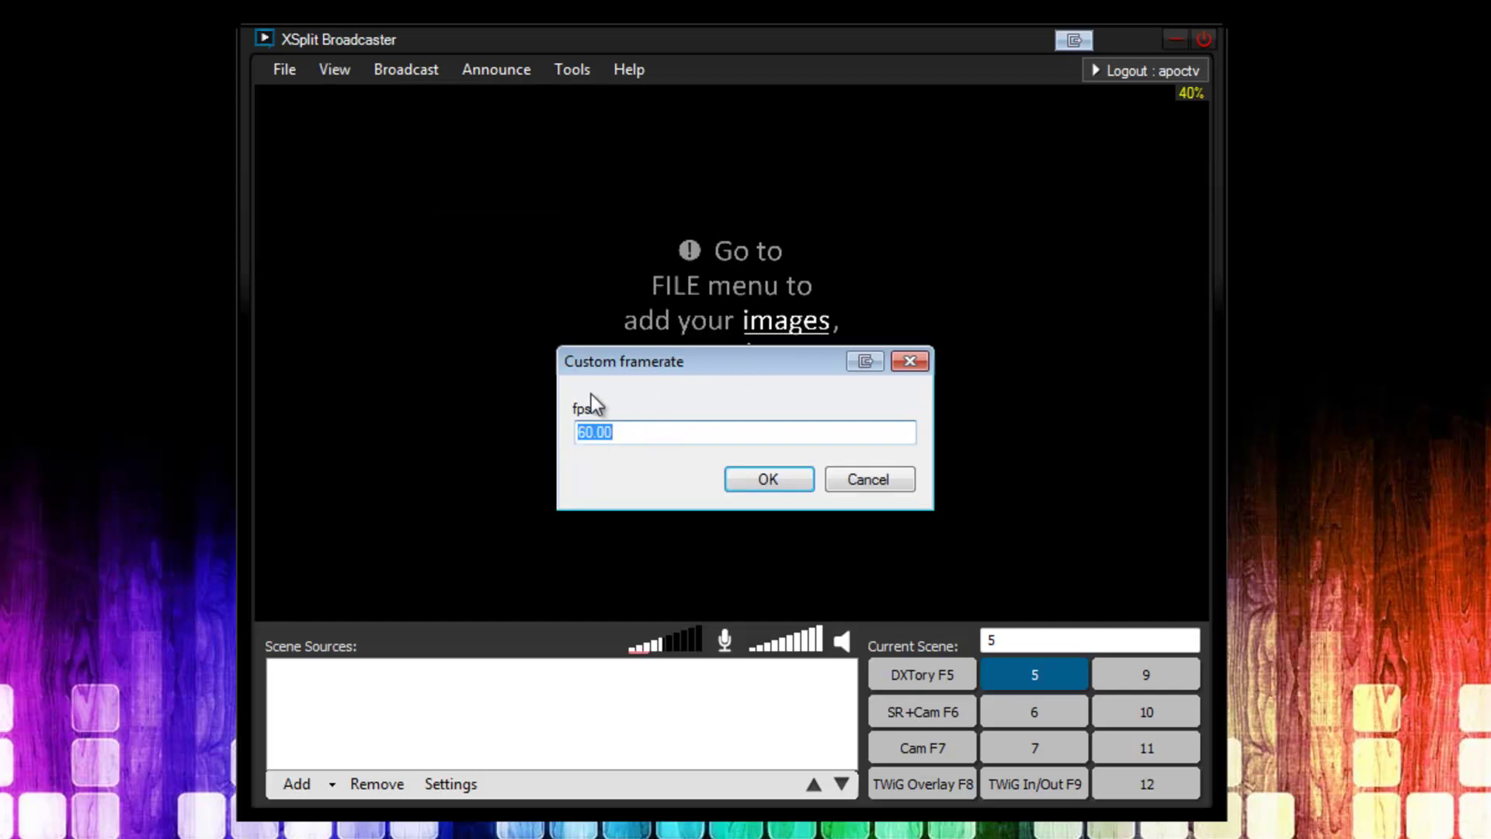
{"action": "left_click", "coordinate": [869, 478]}
{"action": "left_click", "coordinate": [335, 70]}
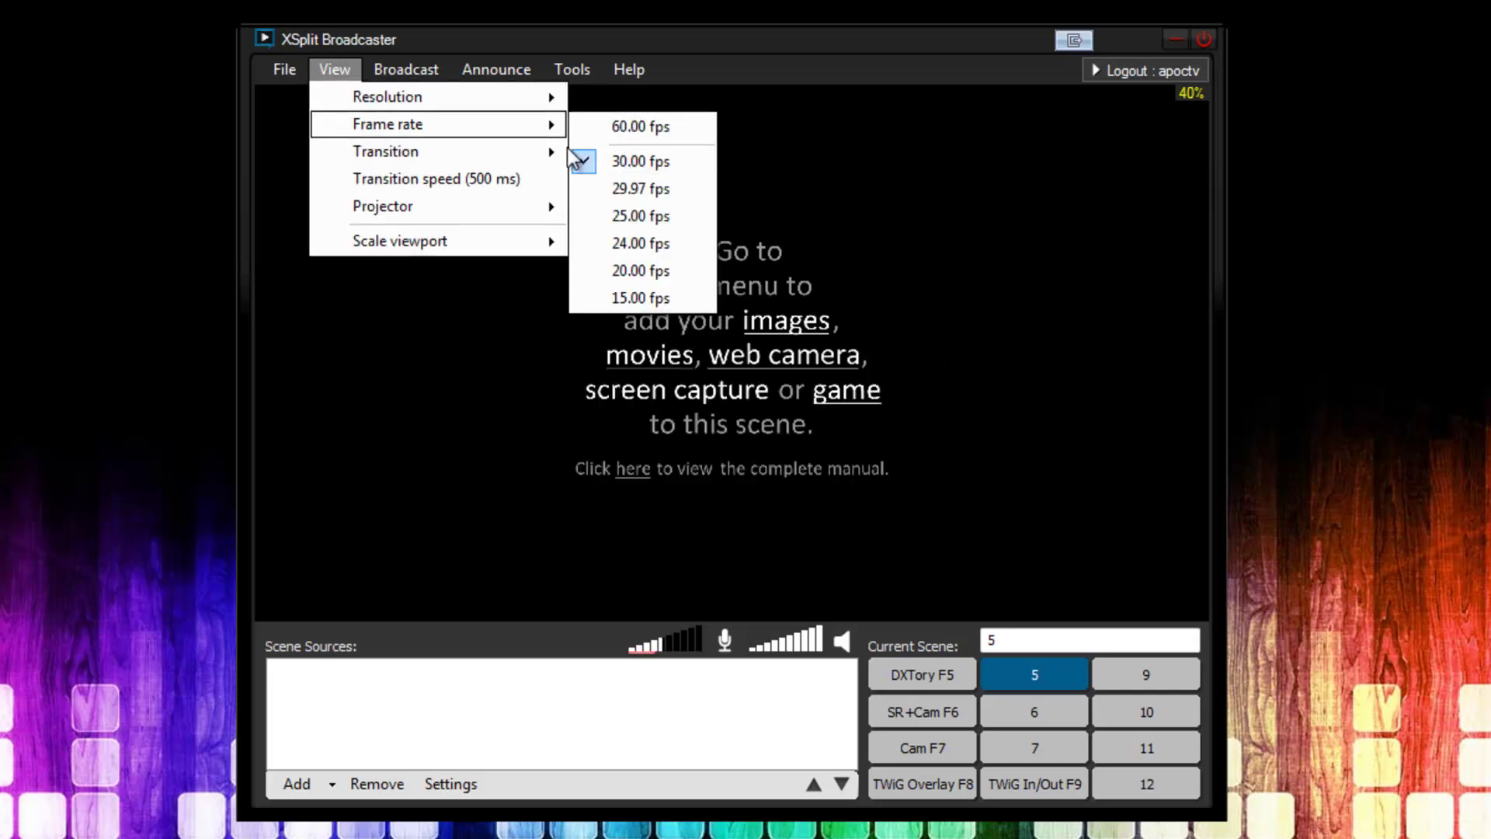
{"action": "mouse_move", "coordinate": [495, 149]}
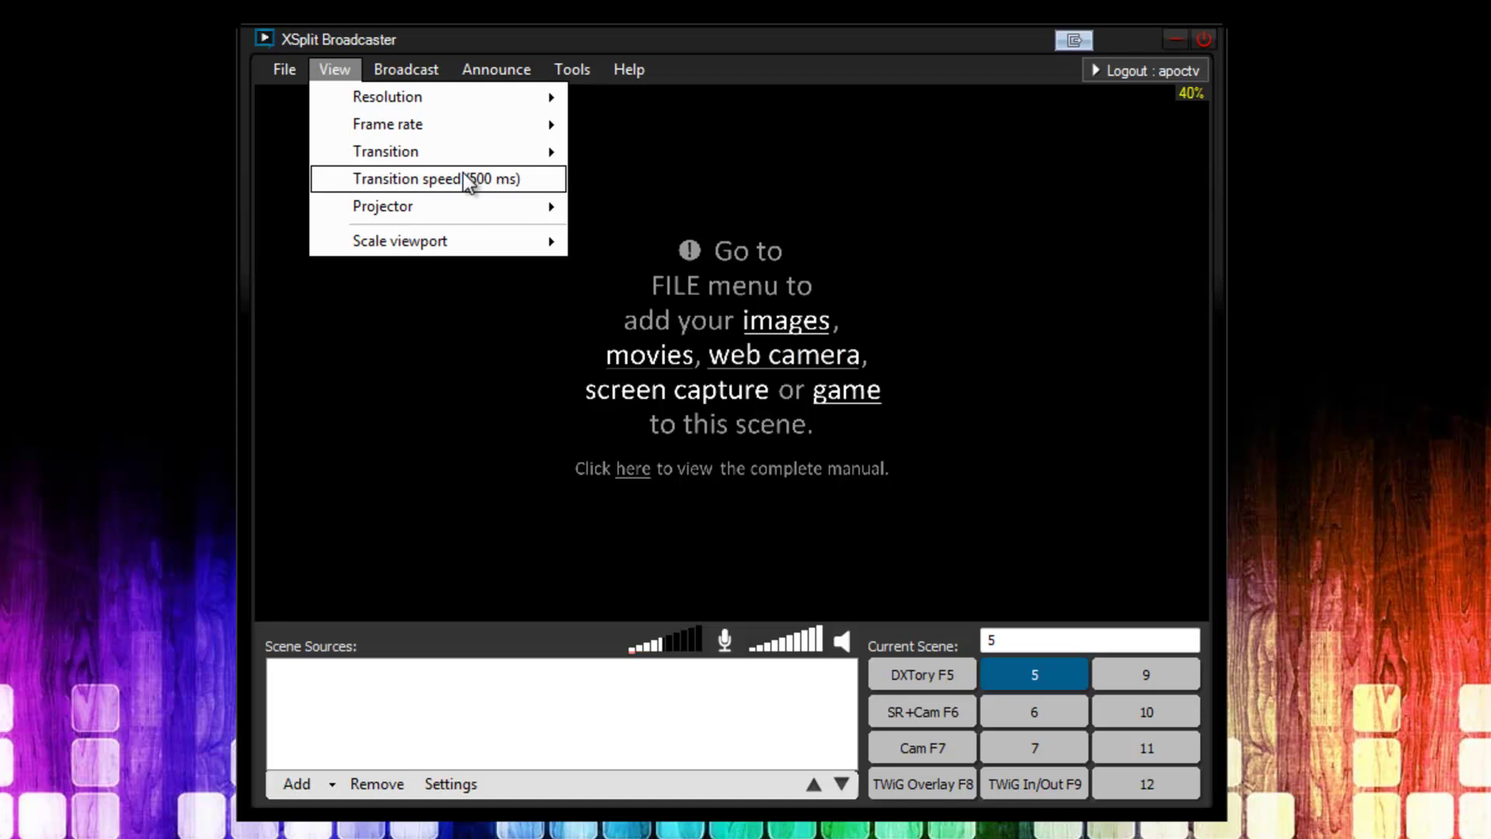
{"action": "mouse_move", "coordinate": [475, 210]}
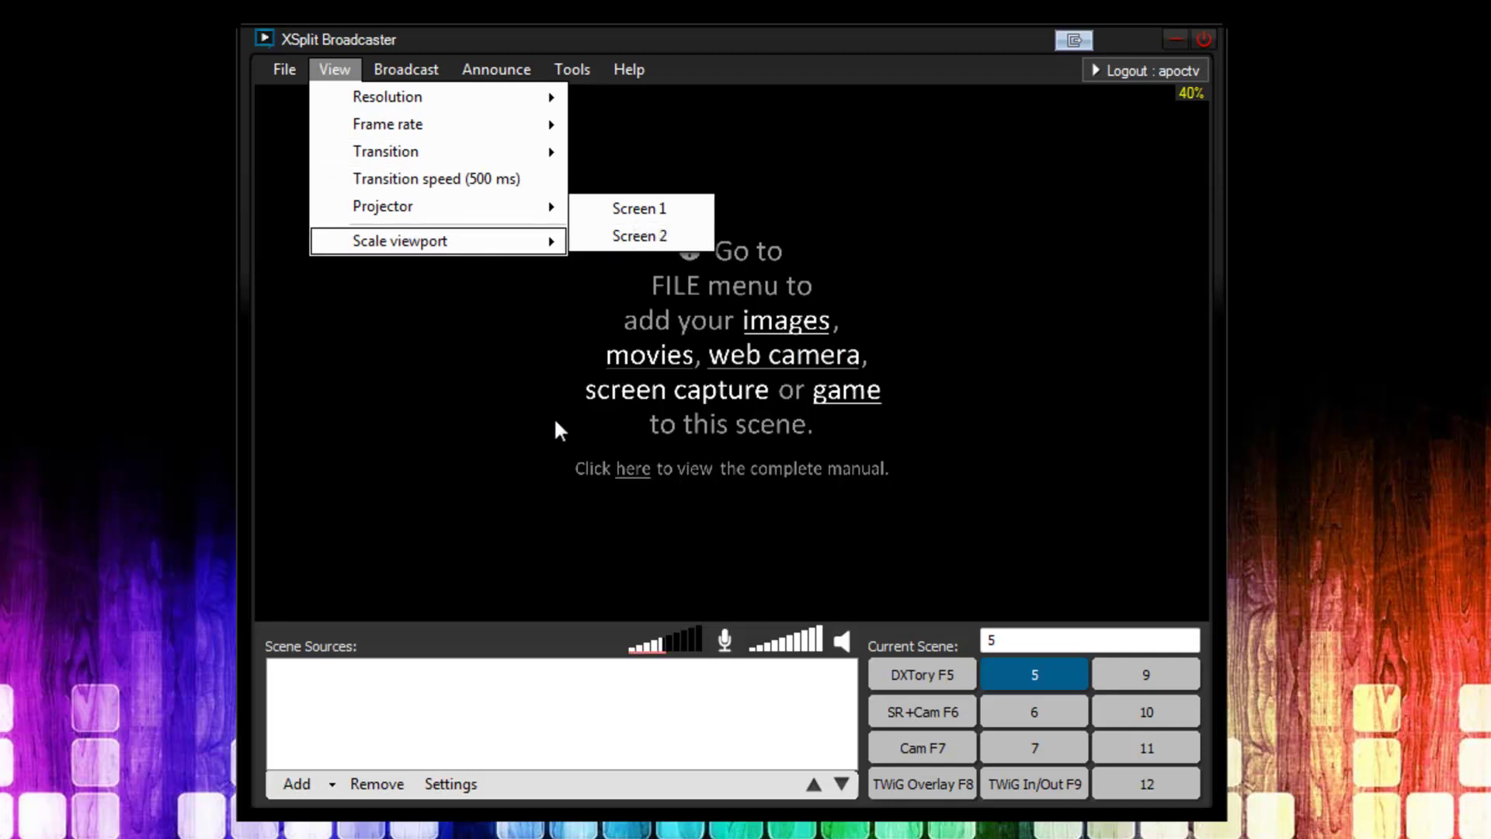
{"action": "mouse_move", "coordinate": [435, 240]}
{"action": "left_click", "coordinate": [942, 312]}
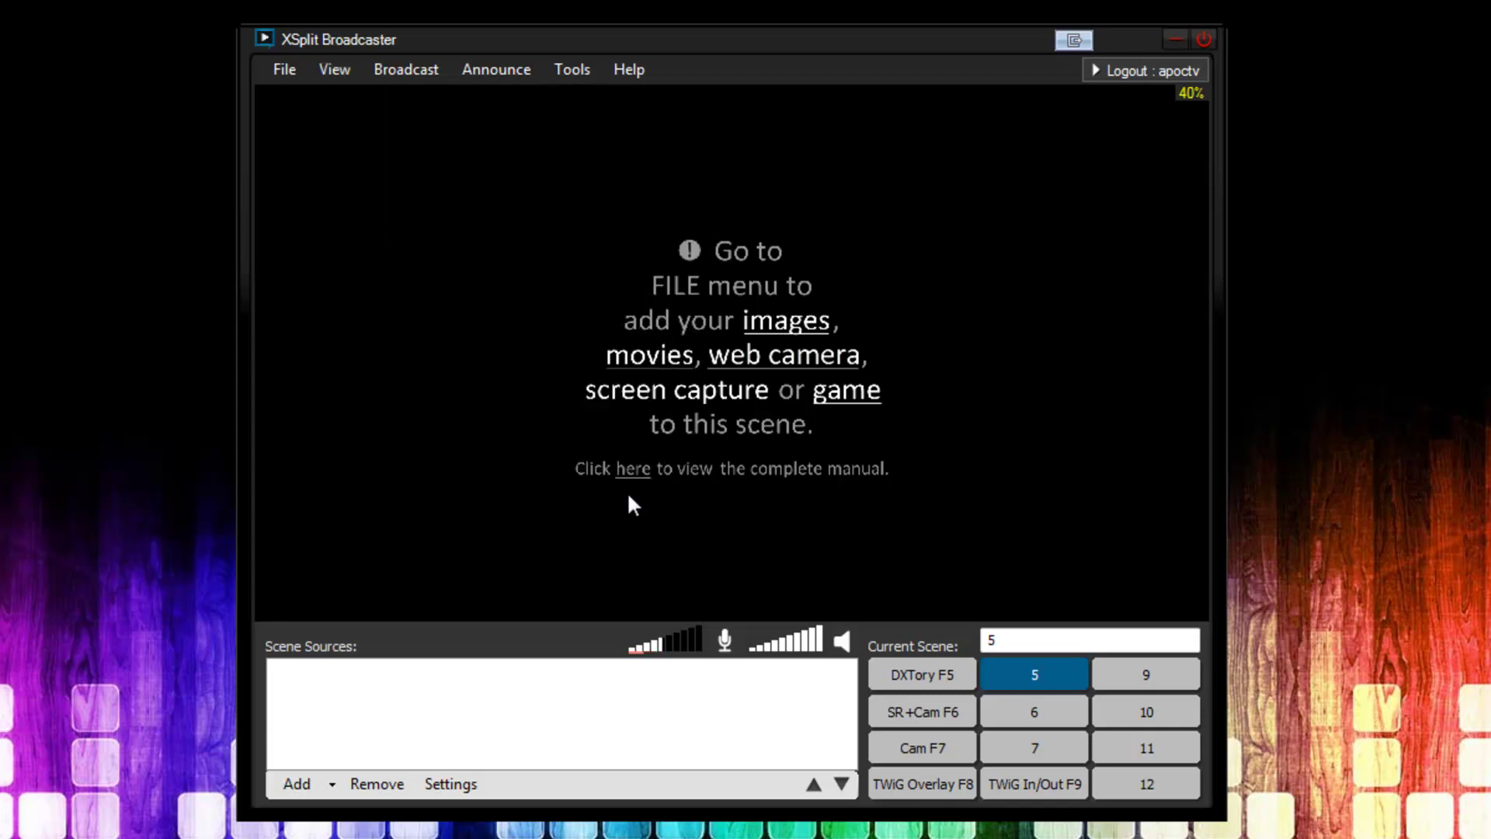
{"action": "left_click", "coordinate": [339, 70]}
{"action": "mouse_move", "coordinate": [387, 243]}
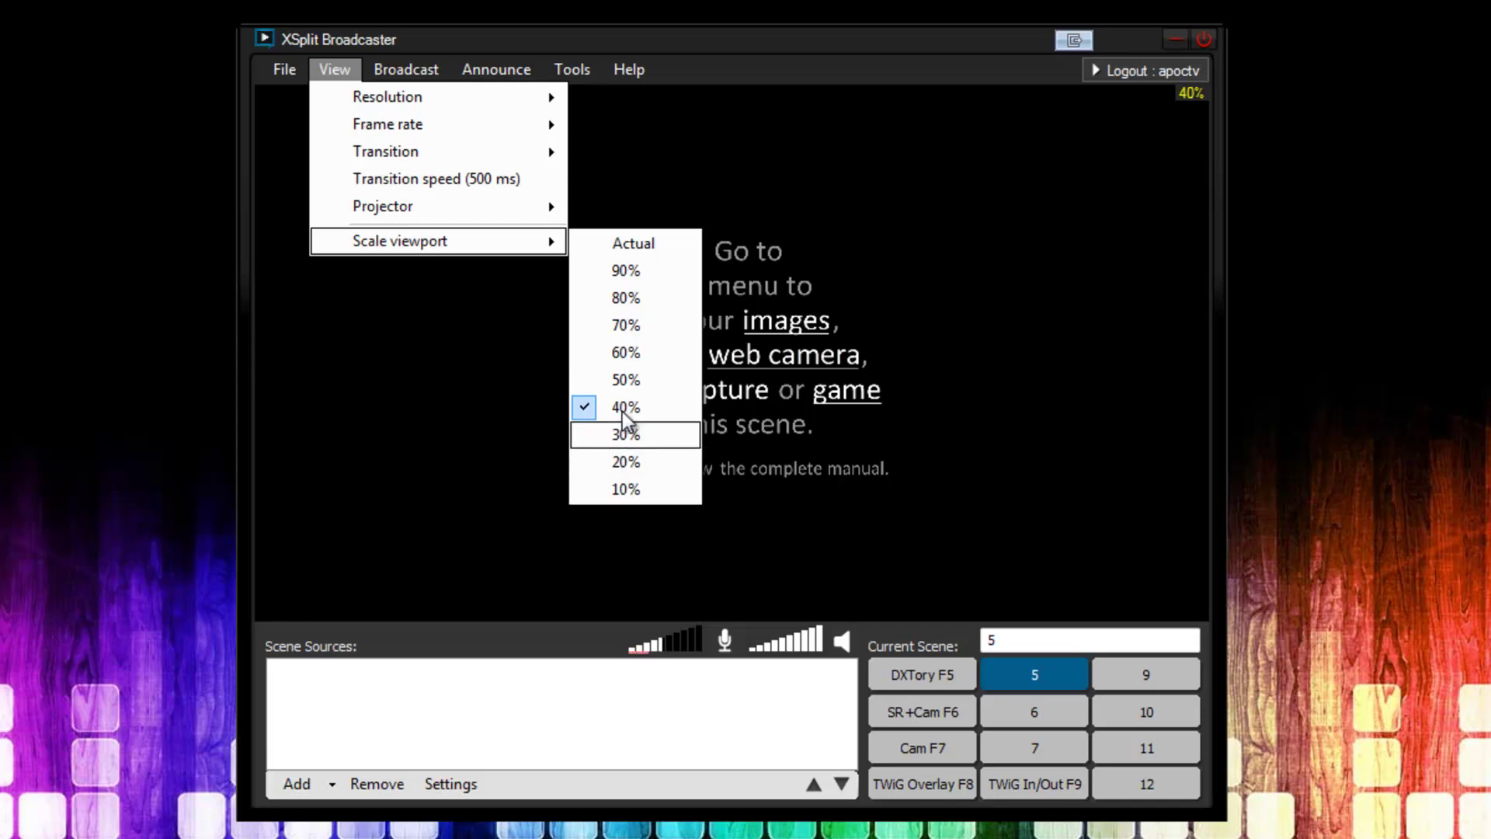
{"action": "left_click", "coordinate": [715, 69]}
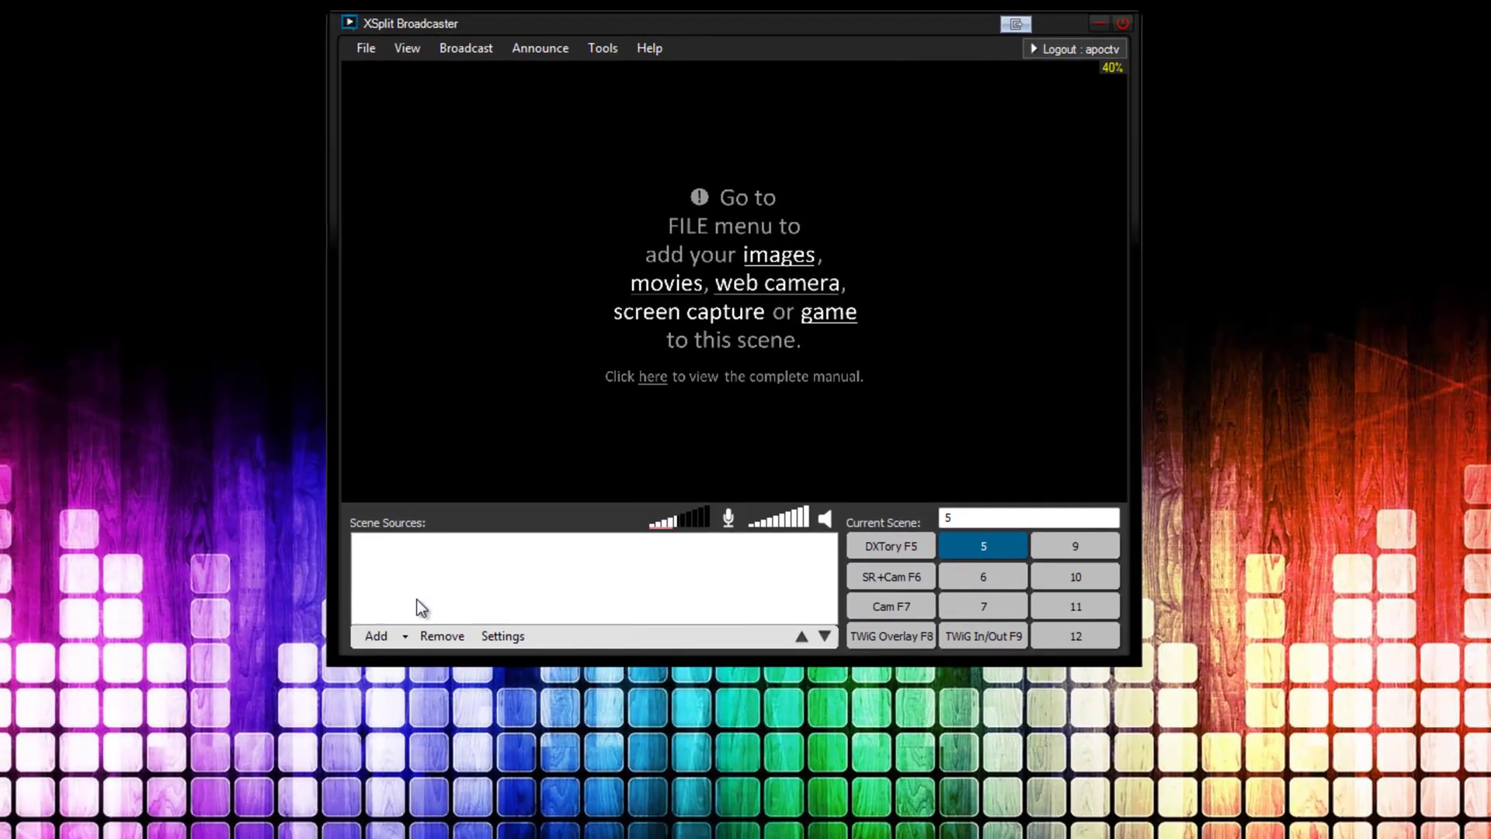
Review the camera devices under Add > Add camera…, then reopen the Add source menu.
{"action": "left_click", "coordinate": [331, 785]}
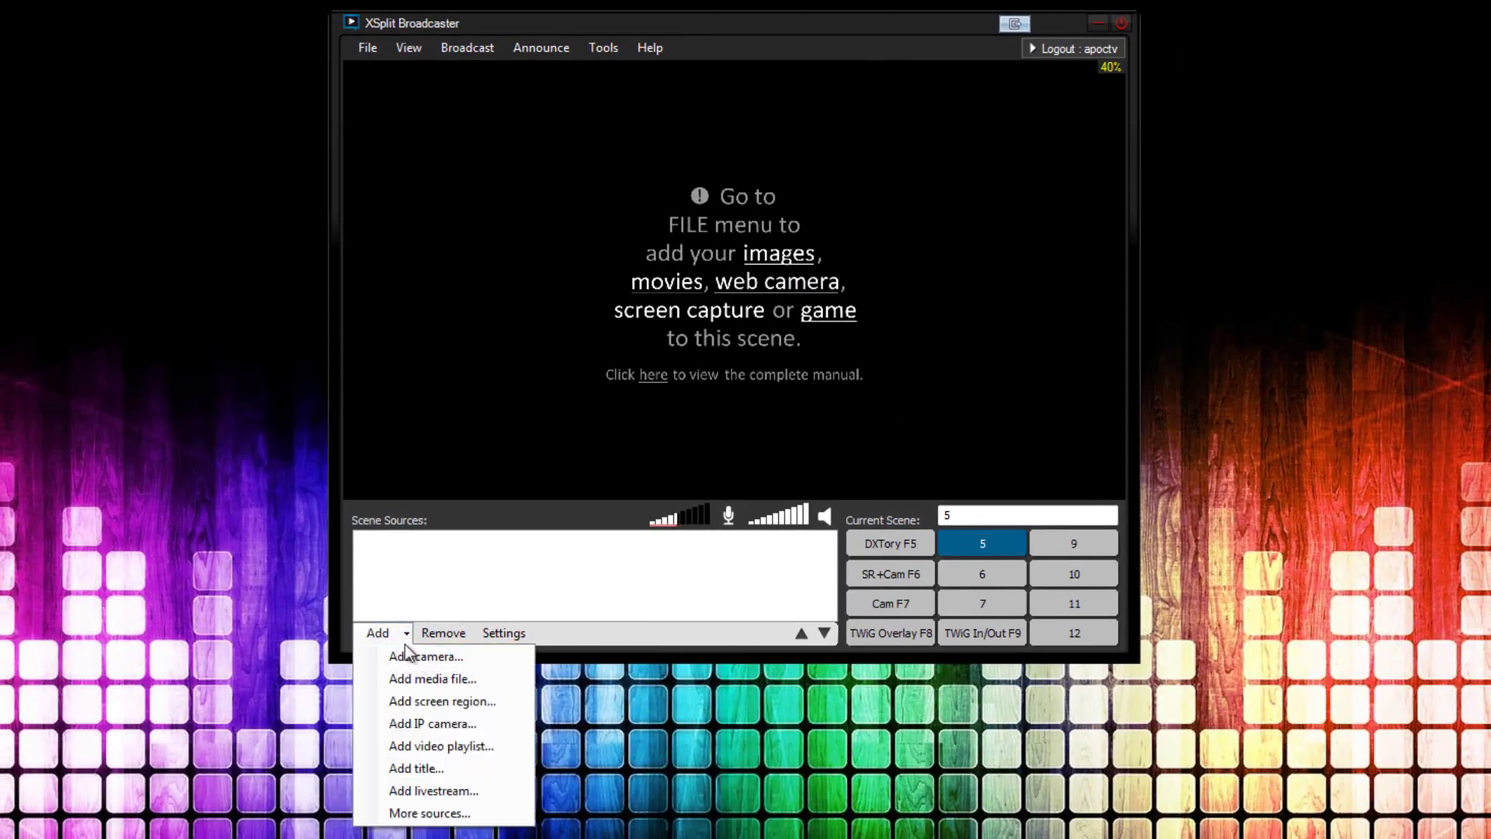
{"action": "left_click", "coordinate": [416, 600]}
{"action": "left_click", "coordinate": [376, 641]}
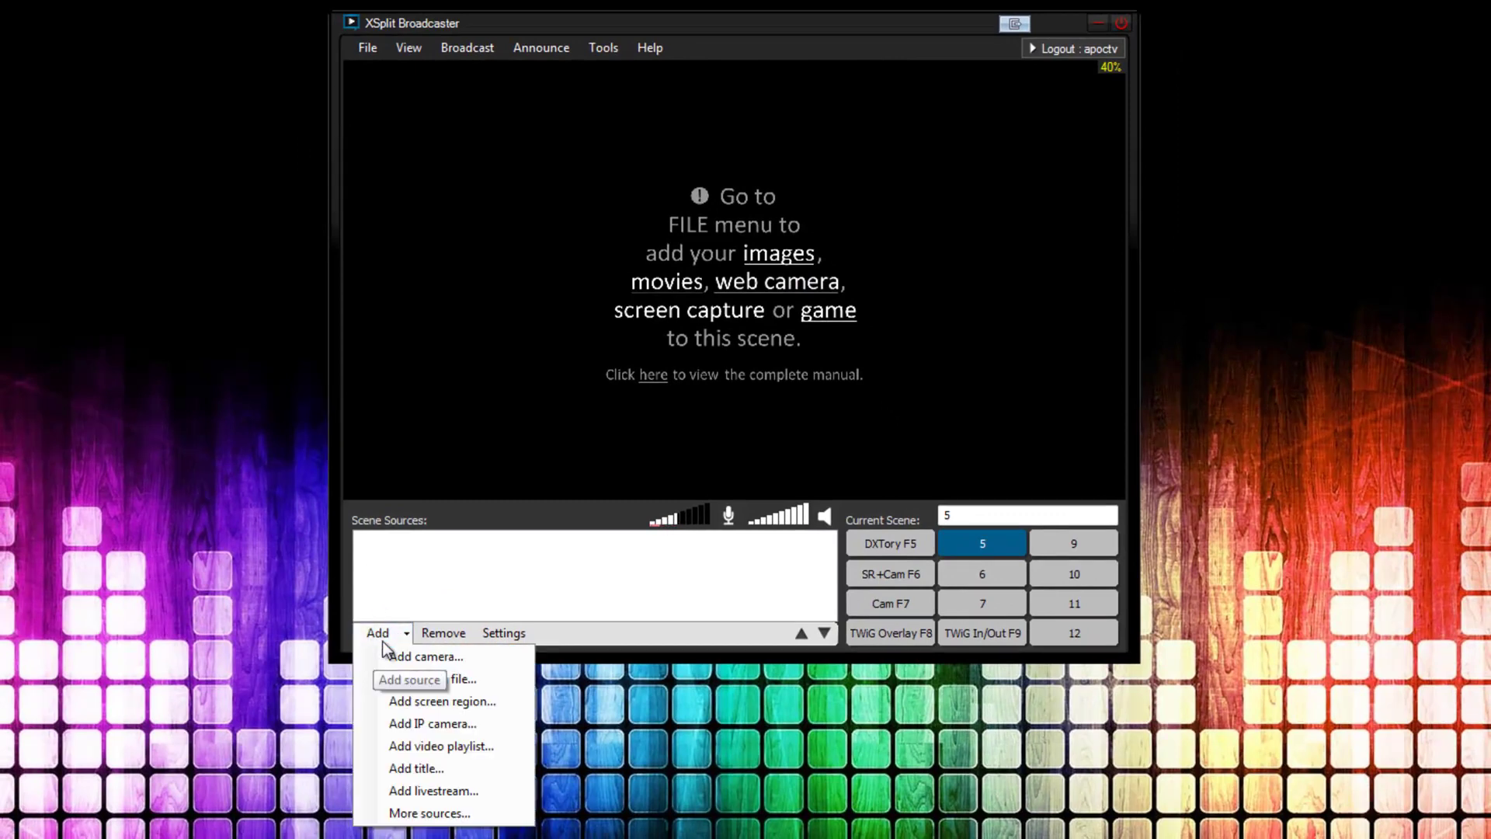
{"action": "left_click", "coordinate": [406, 659]}
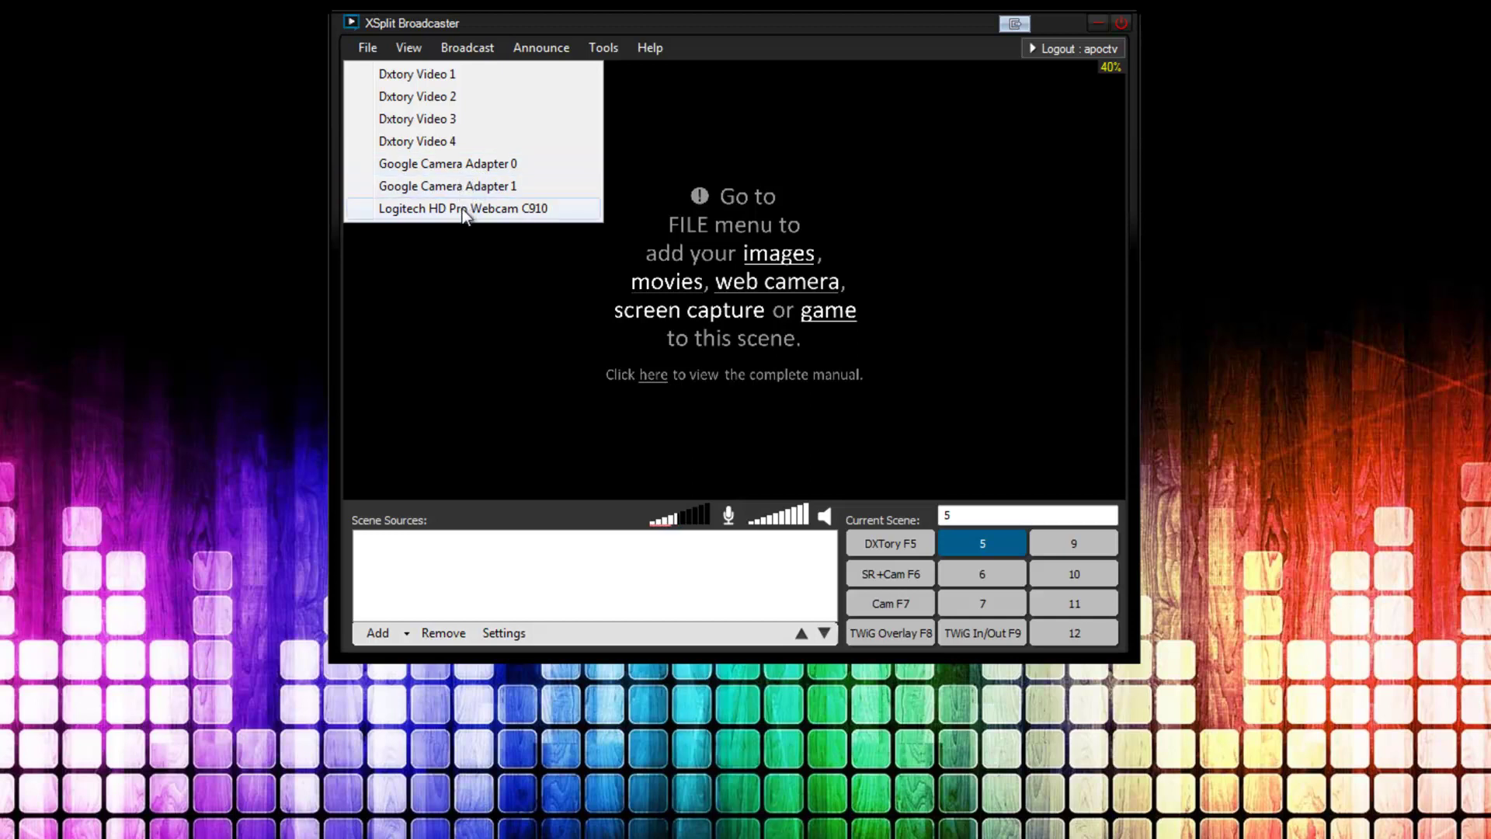
{"action": "left_click", "coordinate": [378, 633]}
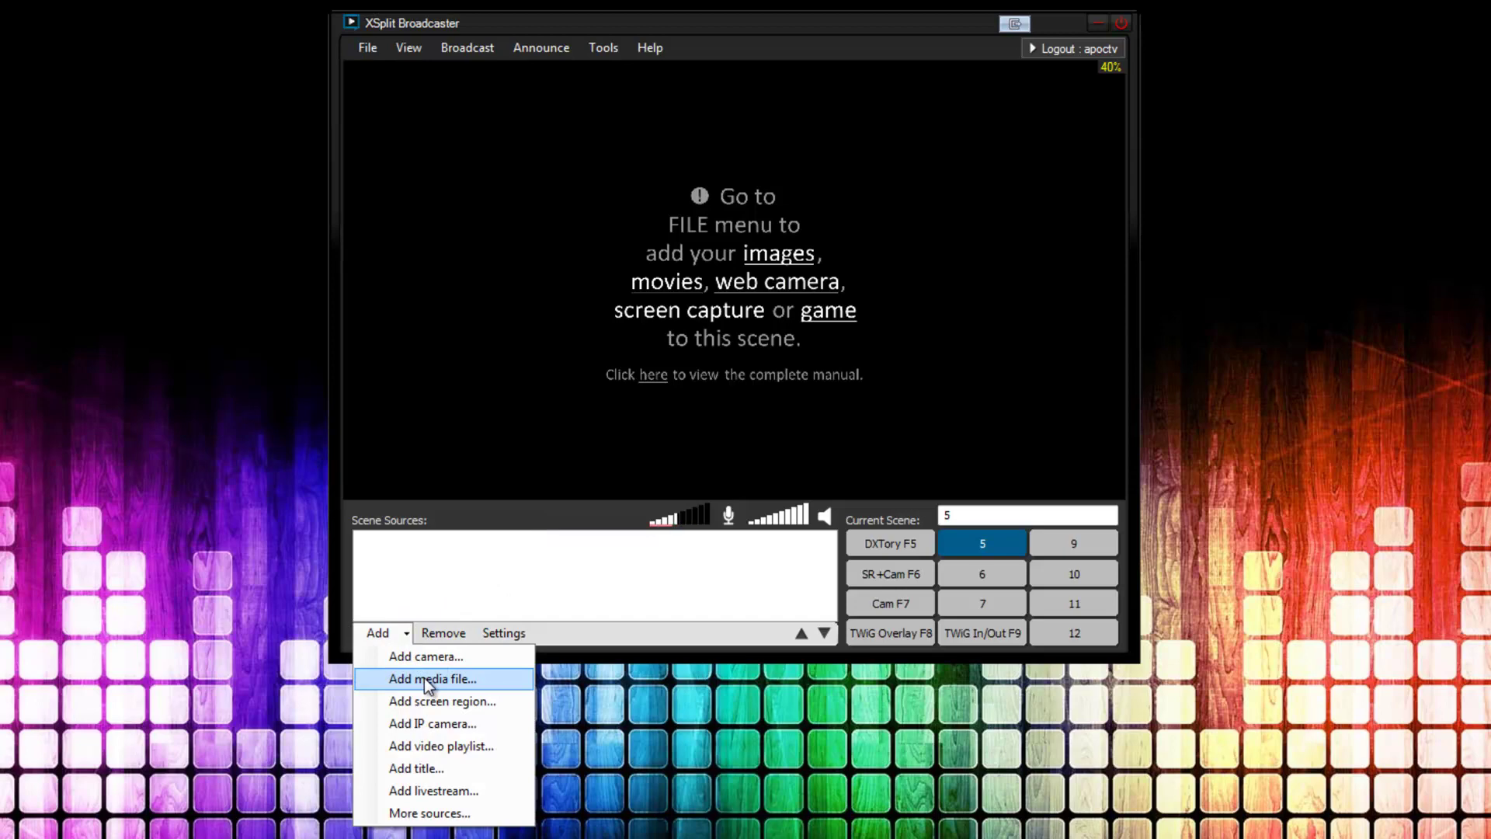
Add logo01.png as a media file source, then resize it moderately and centre it.
{"action": "left_click", "coordinate": [424, 678]}
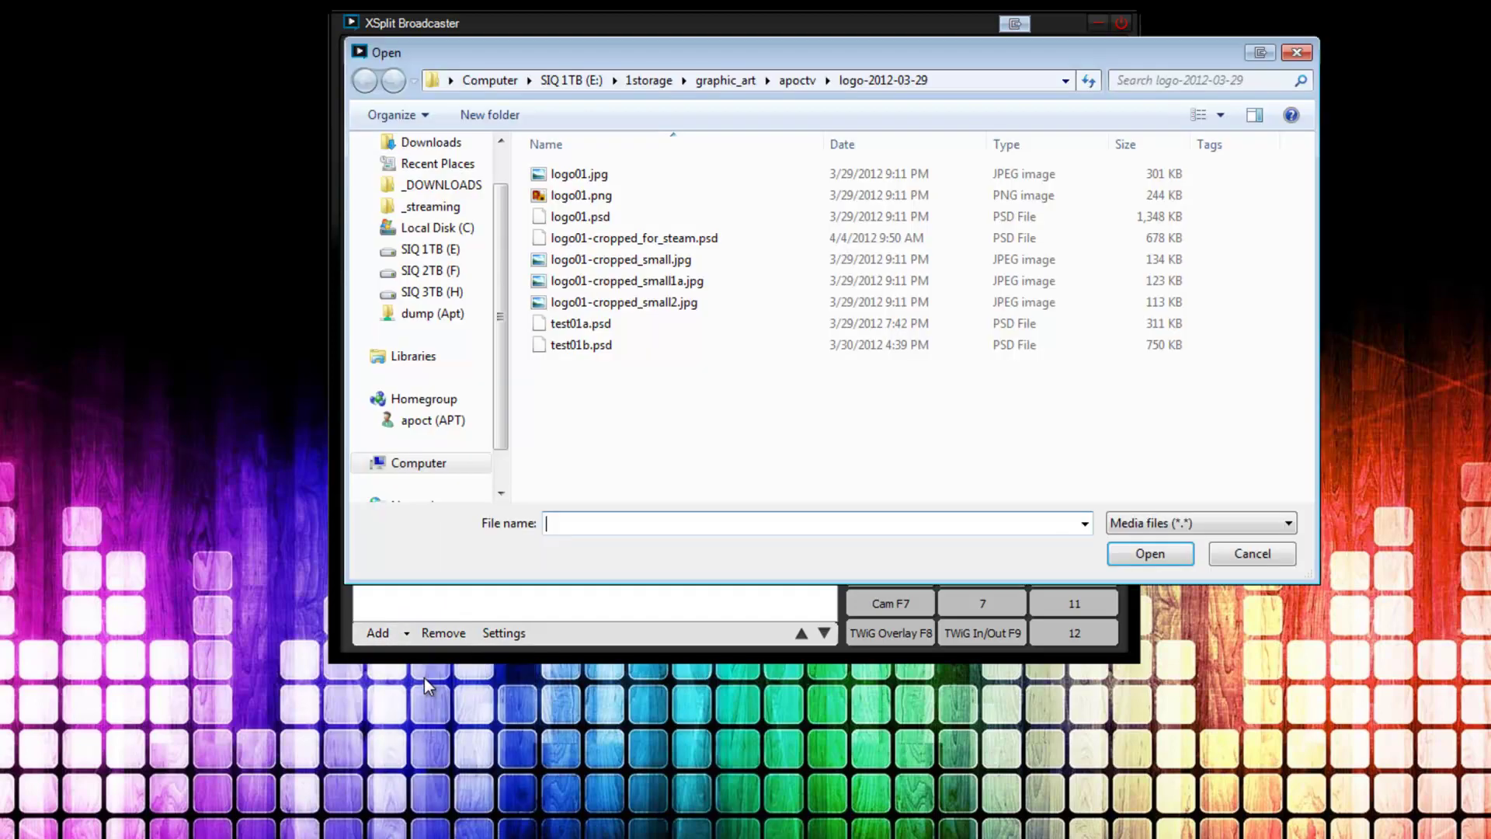
{"action": "double_click", "coordinate": [600, 195]}
{"action": "left_click_drag", "start_coordinate": [679, 291], "coordinate": [633, 270]}
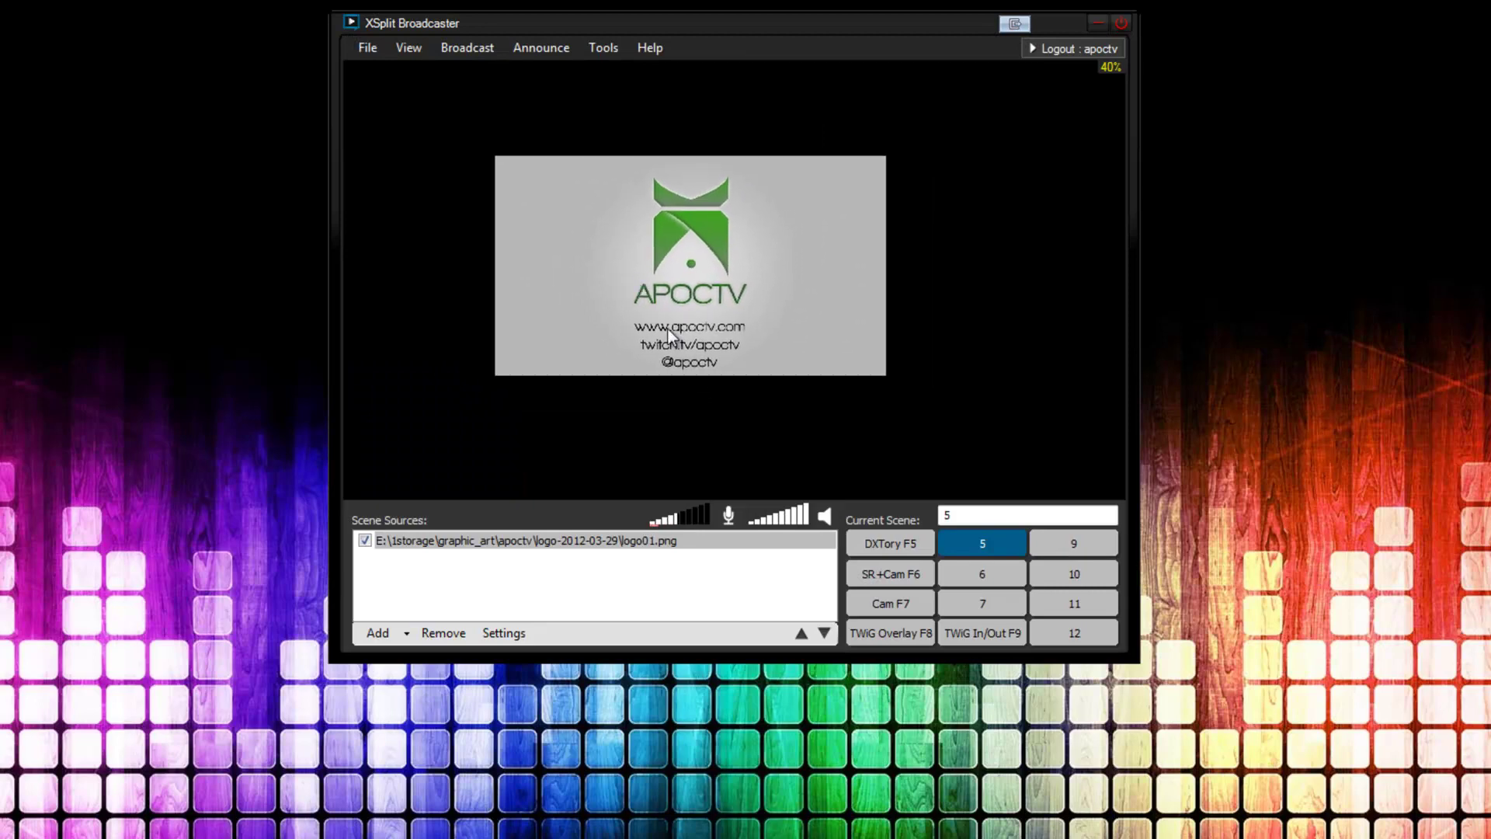
{"action": "double_click", "coordinate": [705, 267]}
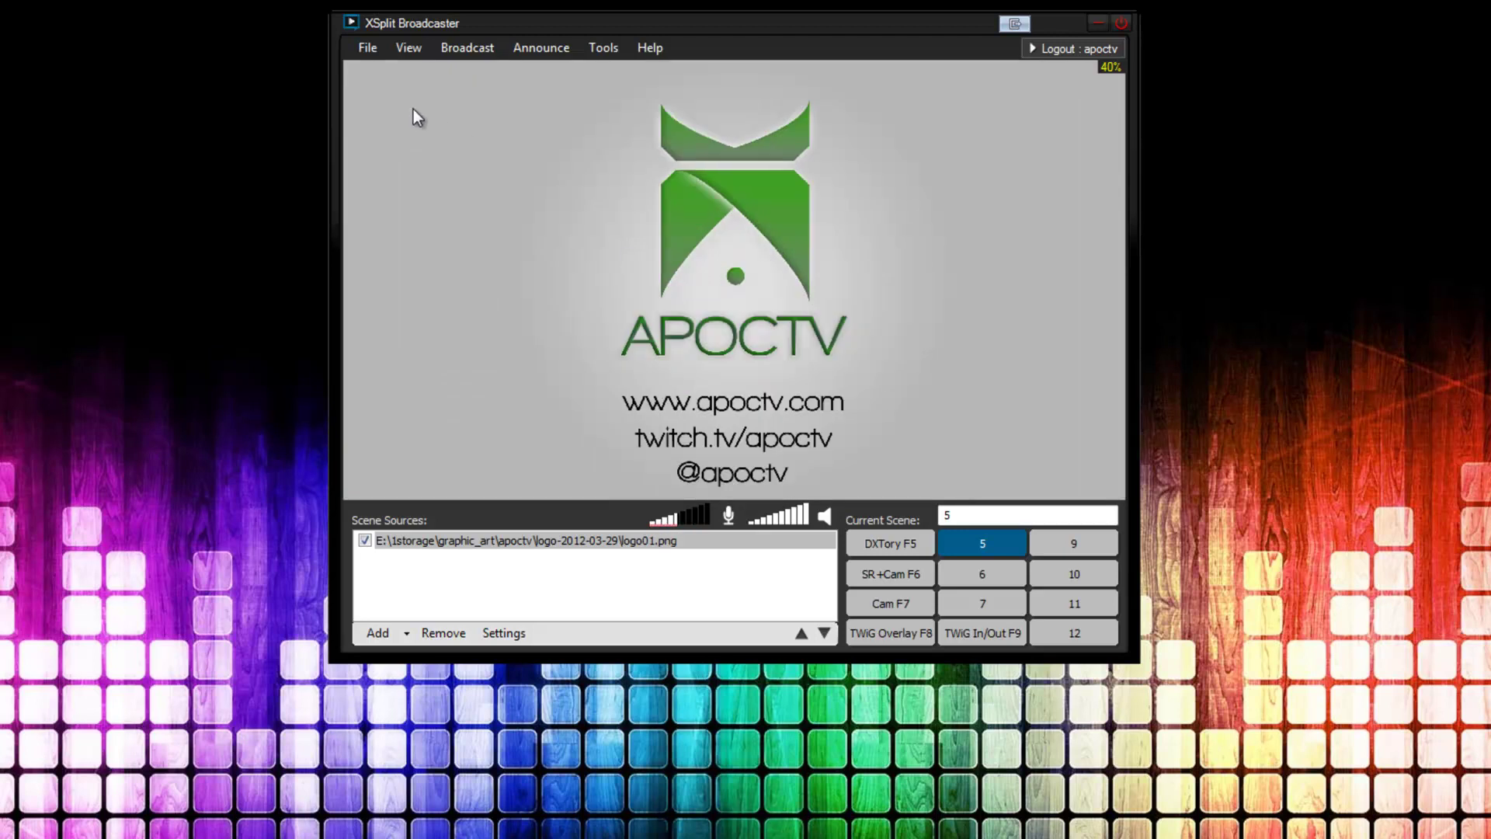
{"action": "left_click_drag", "start_coordinate": [346, 66], "coordinate": [735, 225]}
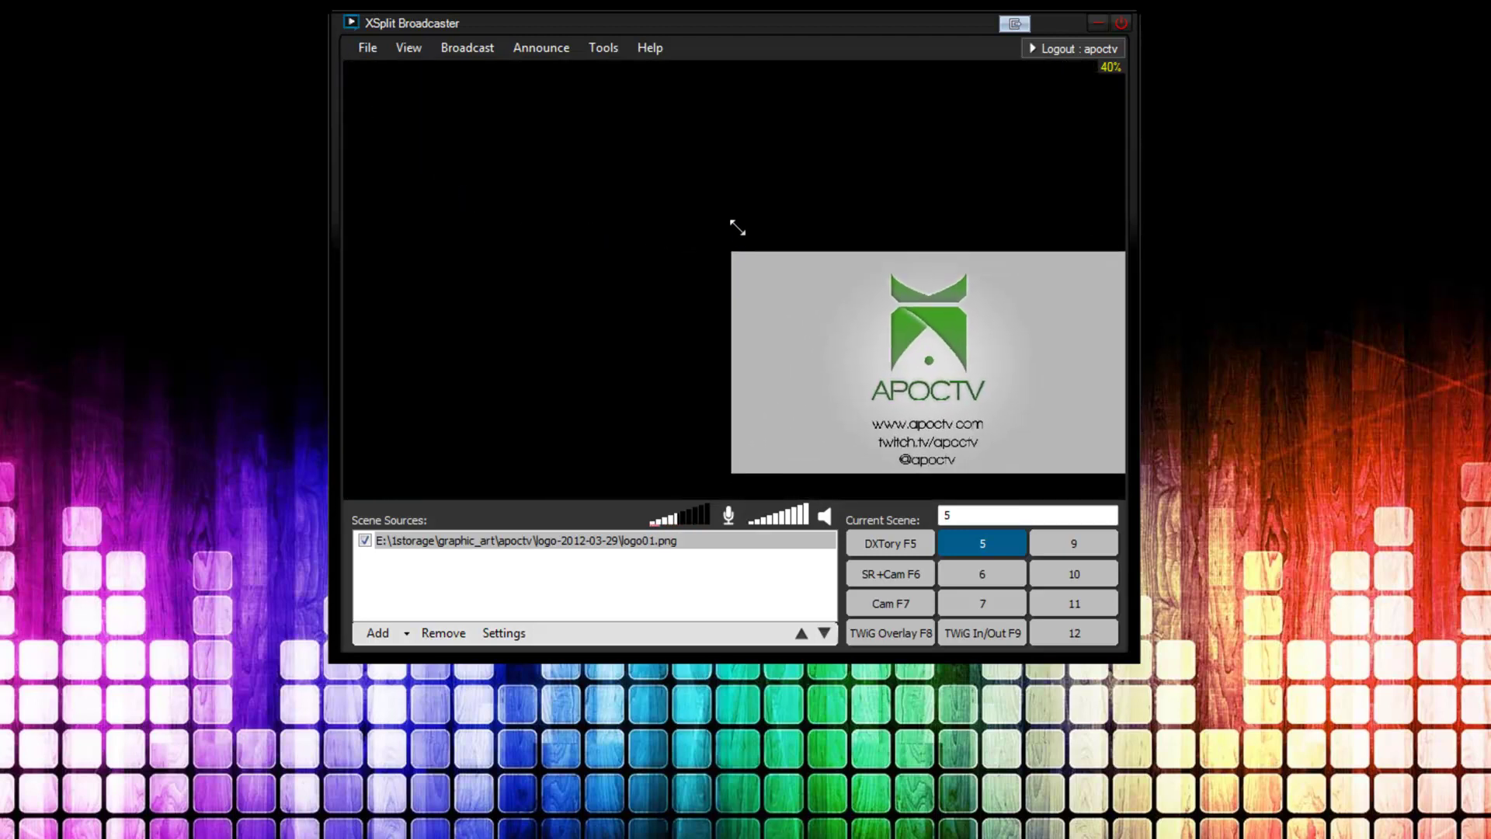
{"action": "left_click_drag", "start_coordinate": [859, 320], "coordinate": [674, 274]}
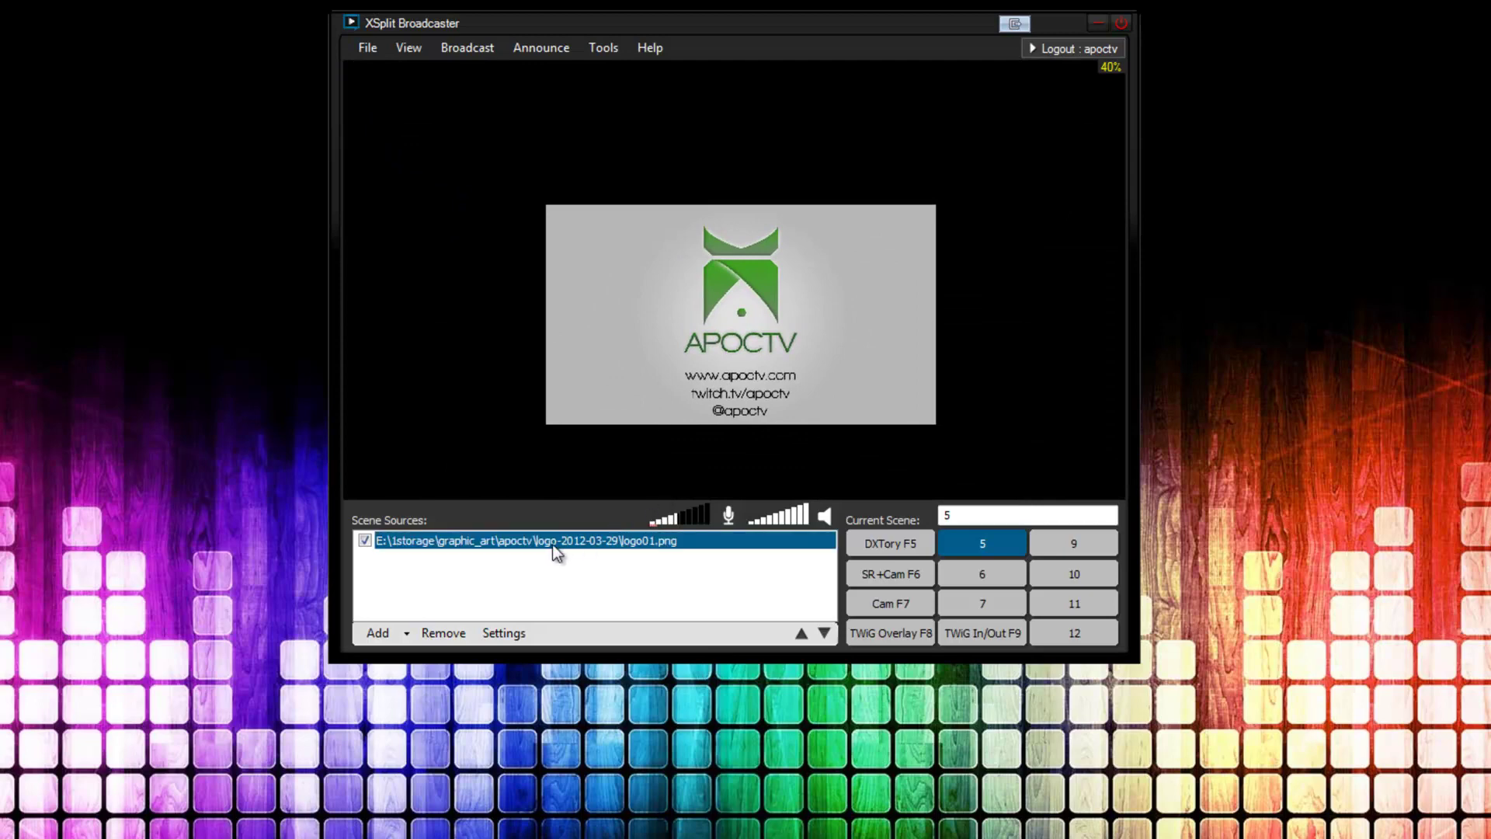
Try chroma key on the logo, shift its hue to -31, and darken it to black.
{"action": "left_click", "coordinate": [503, 632]}
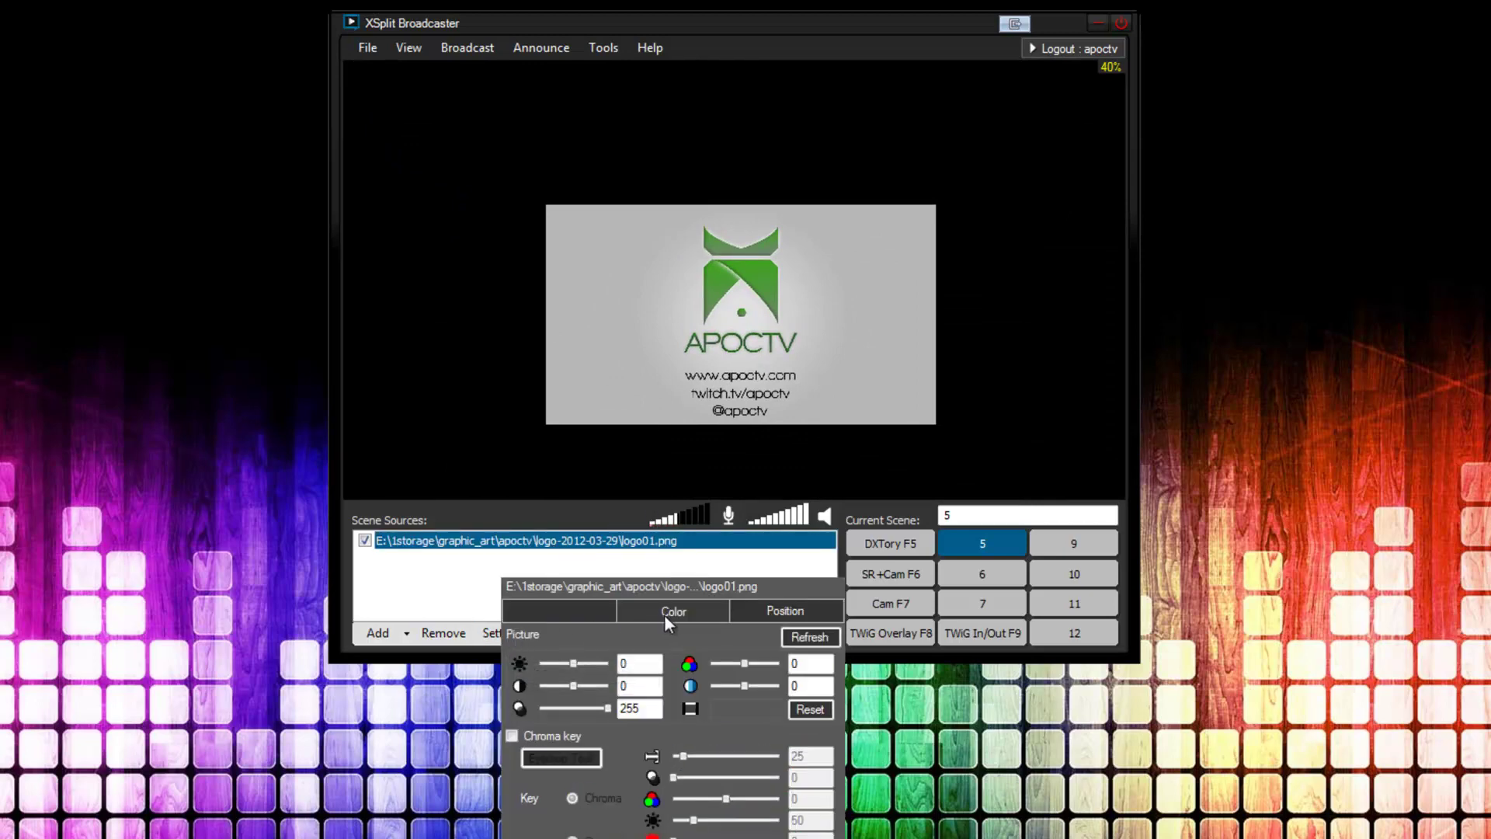
{"action": "left_click", "coordinate": [539, 733]}
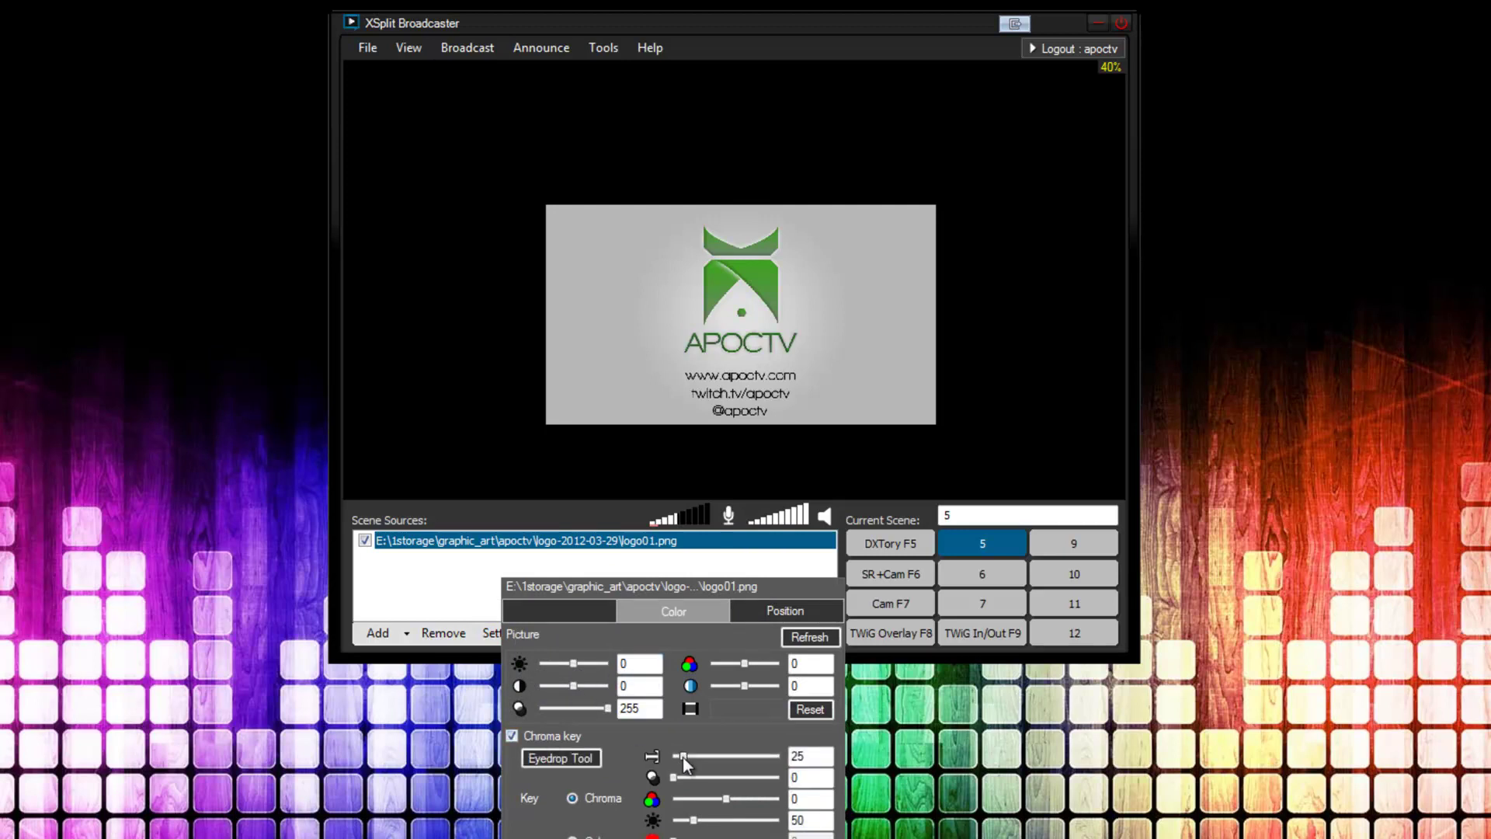
{"action": "left_click_drag", "start_coordinate": [682, 757], "coordinate": [683, 798]}
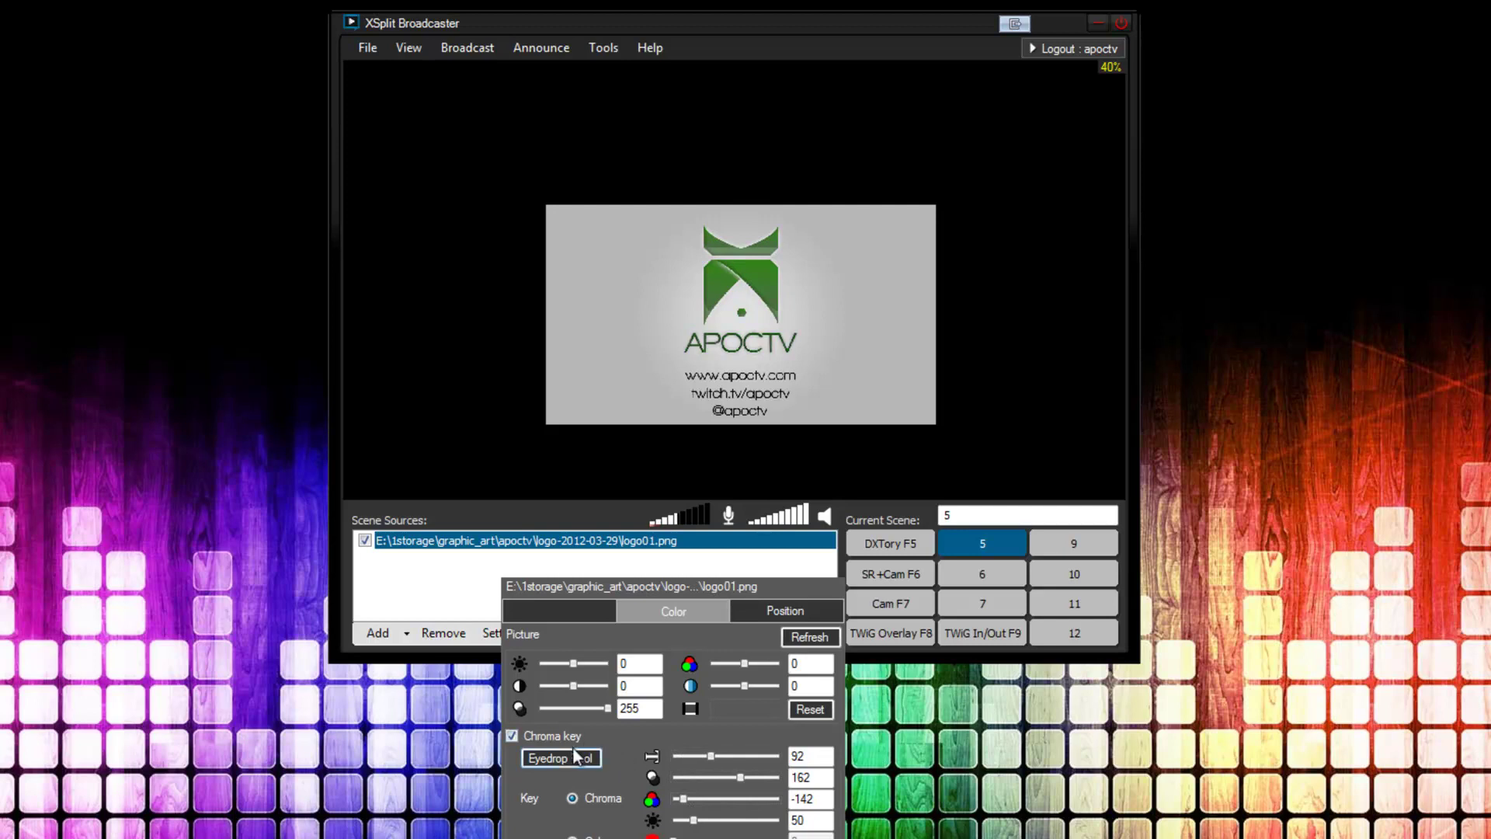
{"action": "left_click", "coordinate": [512, 735]}
{"action": "mouse_move", "coordinate": [744, 664]}
{"action": "left_mouse_down"}
{"action": "mouse_move", "coordinate": [763, 664]}
{"action": "mouse_move", "coordinate": [737, 664]}
{"action": "left_mouse_up"}
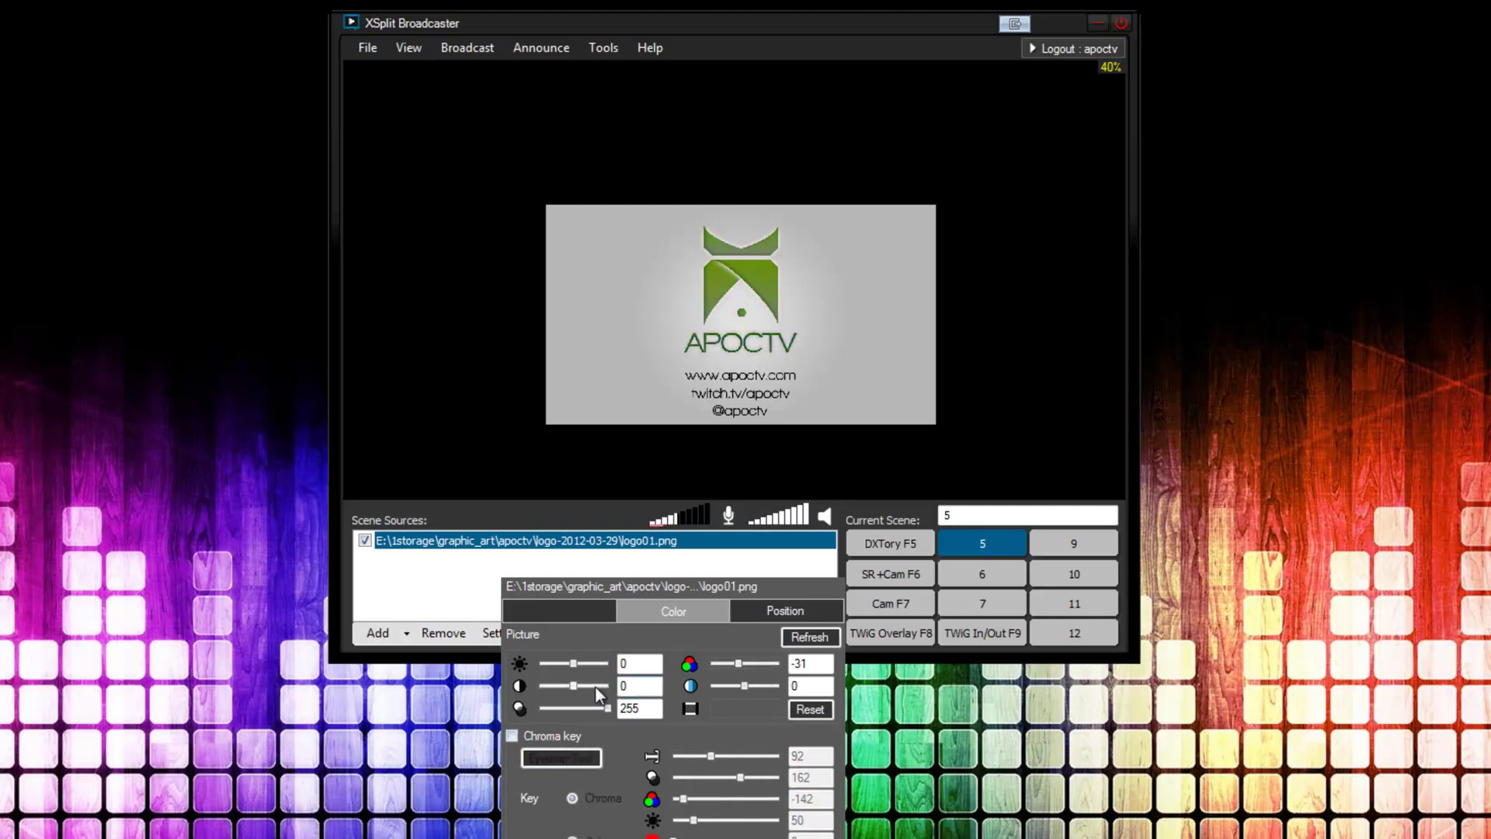
{"action": "left_click_drag", "start_coordinate": [584, 660], "coordinate": [542, 661]}
{"action": "left_click", "coordinate": [499, 325]}
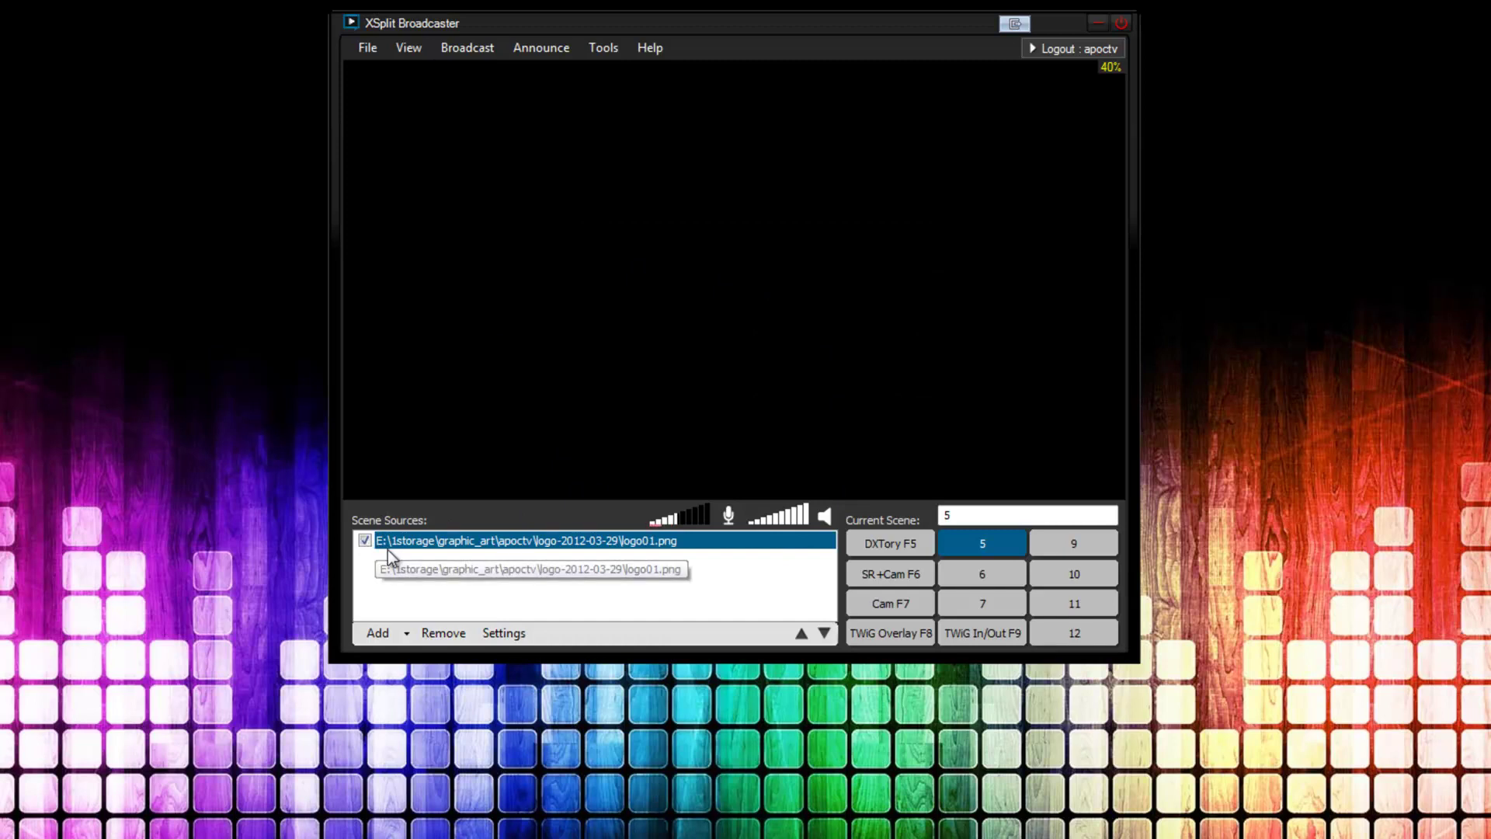
Restore the logo's brightness, hide and reshow it, then remove the logo01.png source.
{"action": "left_click", "coordinate": [488, 632]}
{"action": "left_click", "coordinate": [536, 665]}
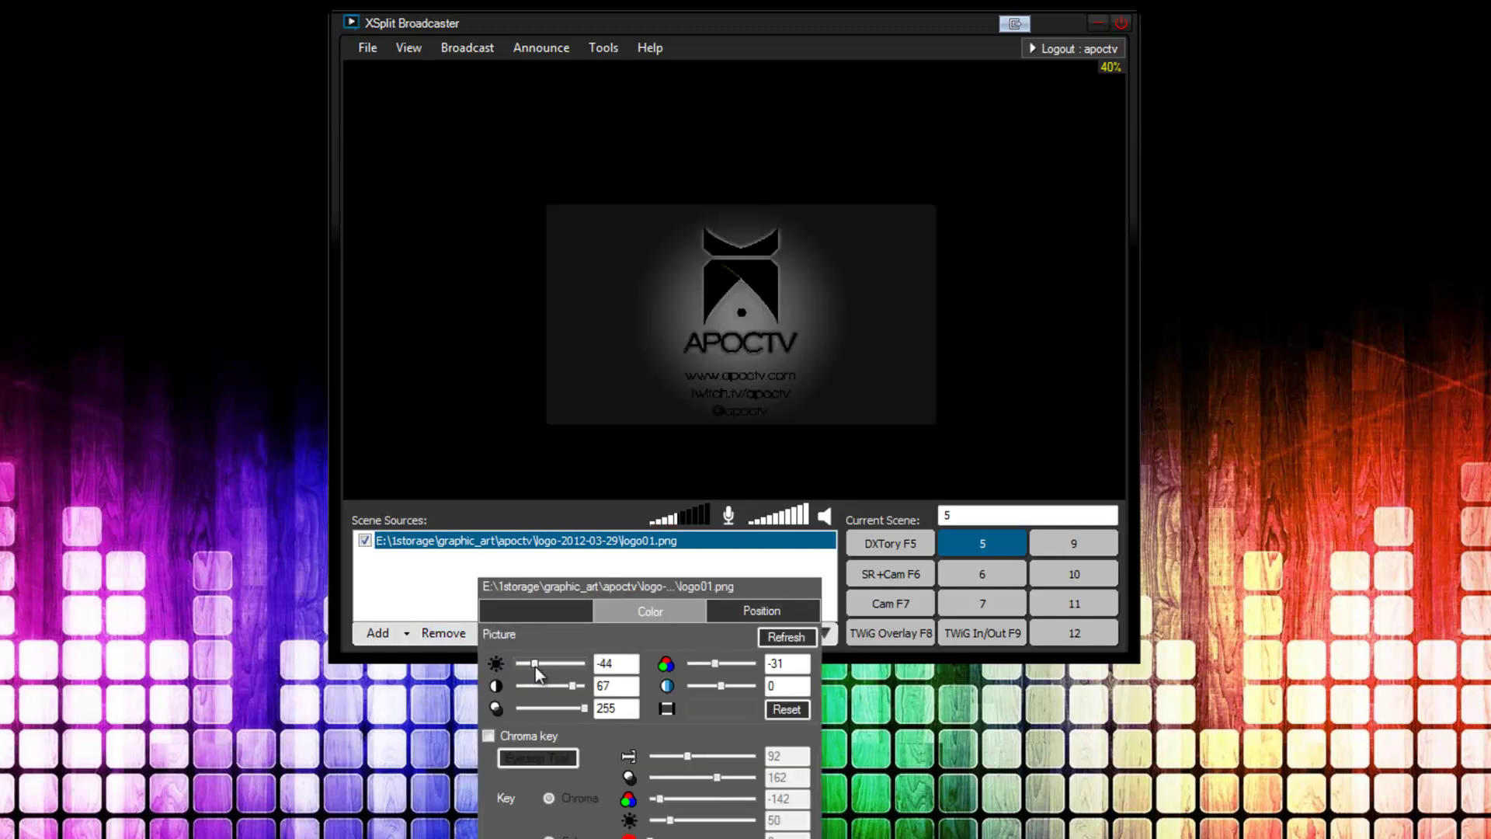
{"action": "left_click", "coordinate": [627, 436]}
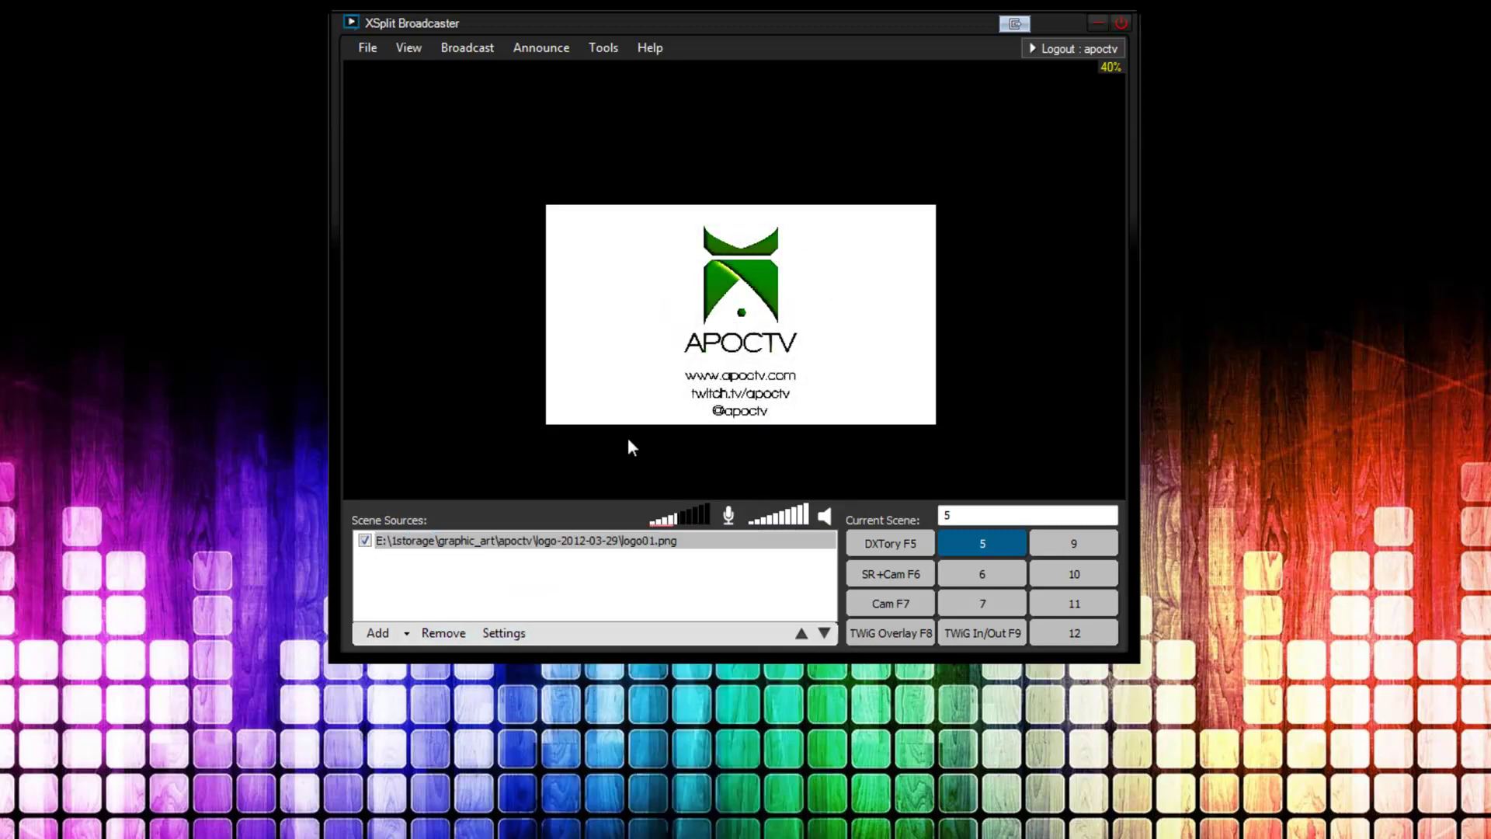
{"action": "left_click", "coordinate": [364, 542]}
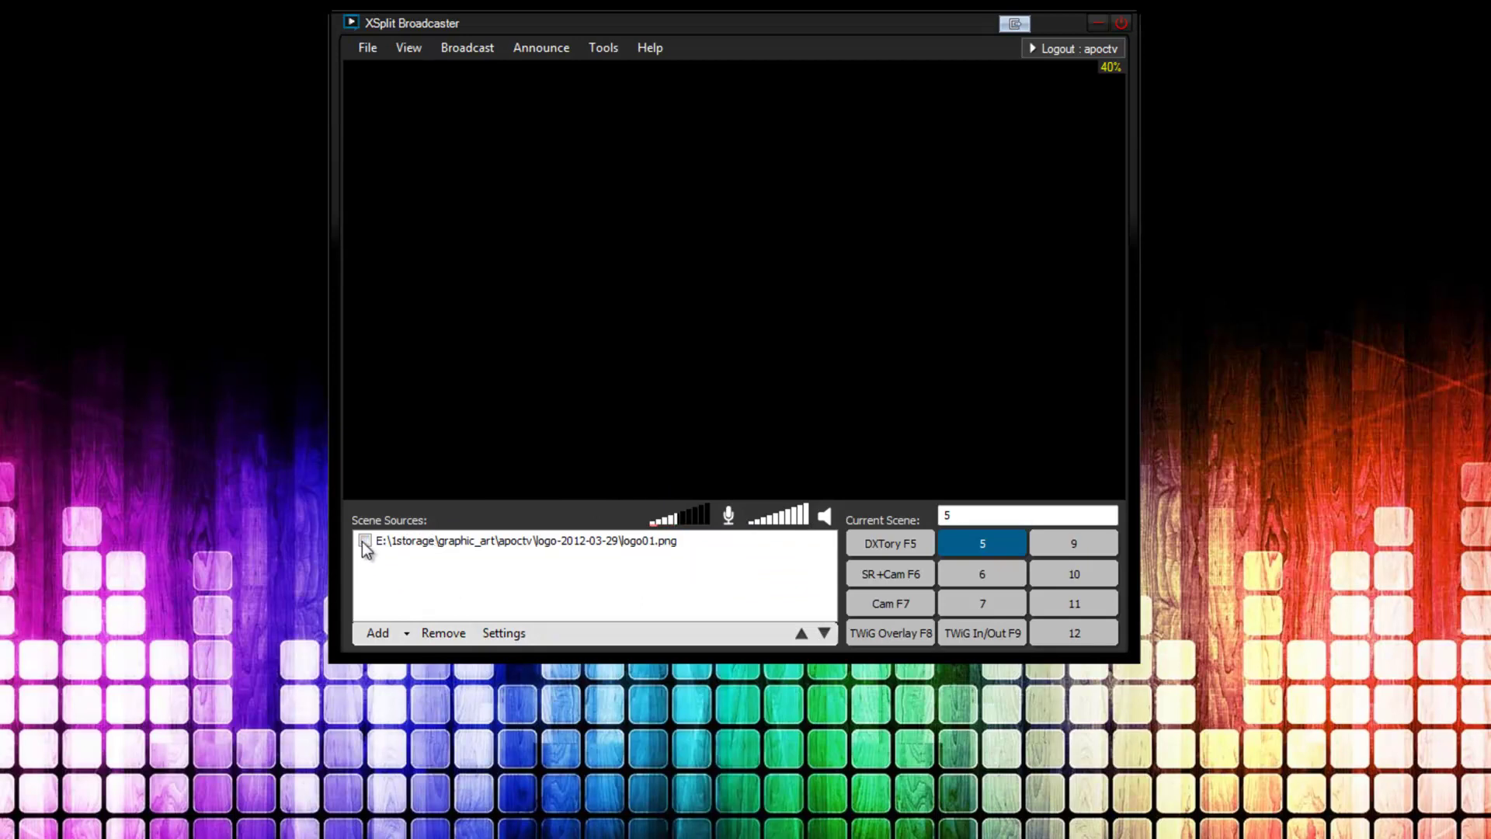
{"action": "left_click", "coordinate": [364, 541]}
{"action": "left_click", "coordinate": [468, 543]}
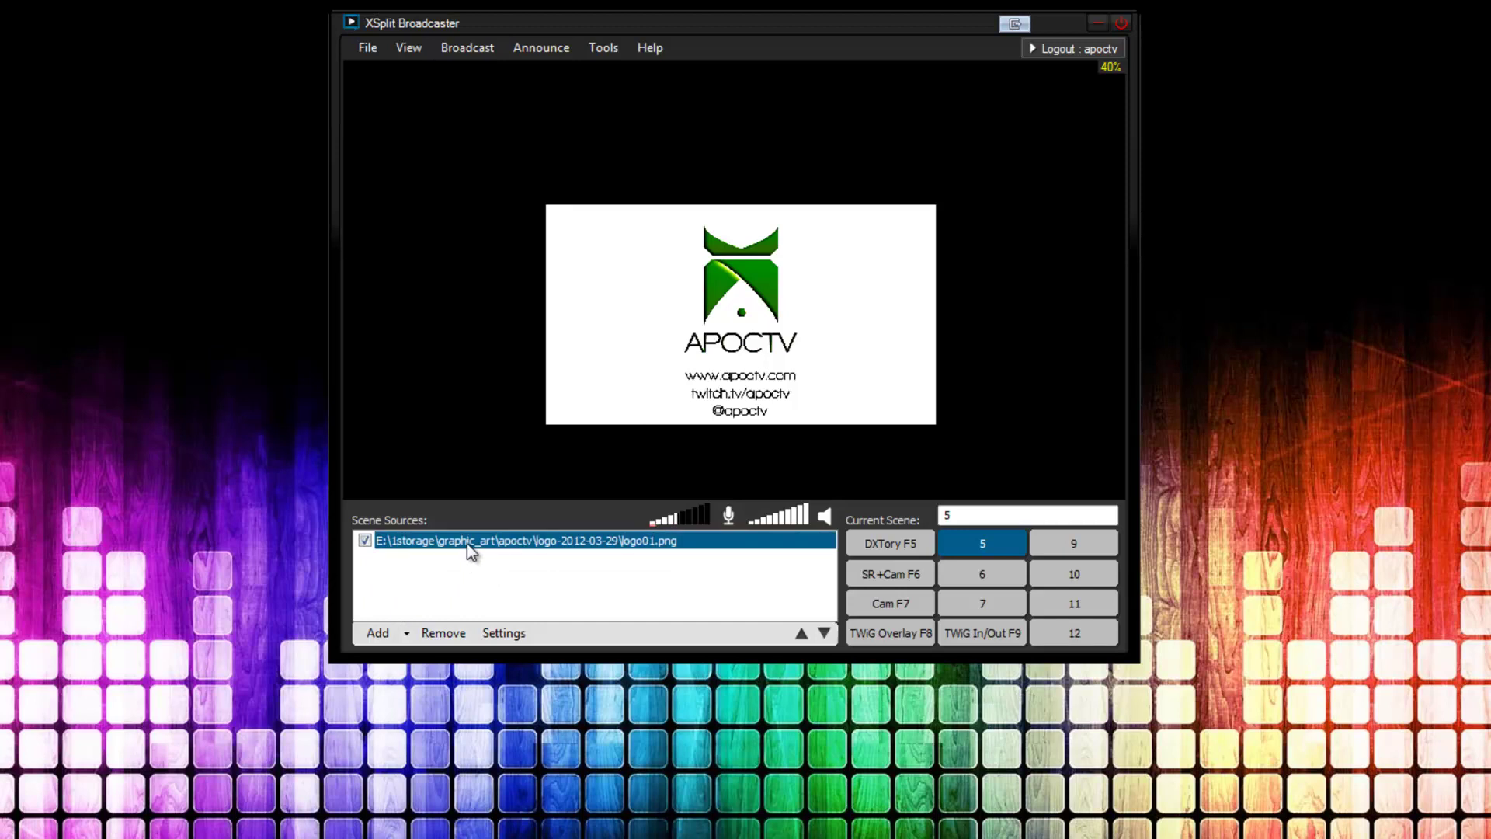
{"action": "left_click", "coordinate": [435, 633]}
Add a screen region source from a marked desktop area, reposition it, then remove it.
{"action": "left_click", "coordinate": [385, 630]}
{"action": "left_click", "coordinate": [385, 631]}
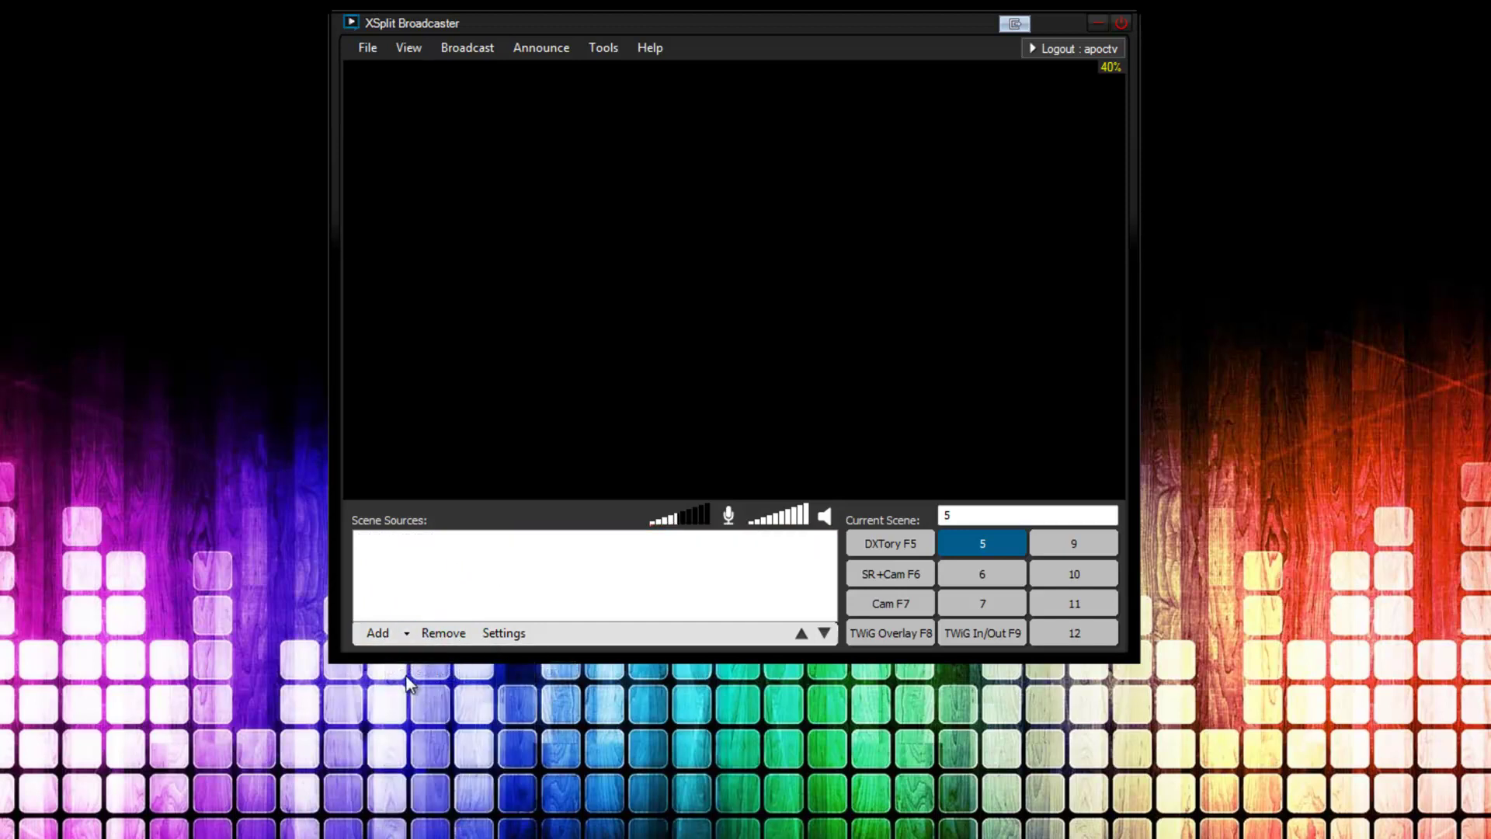
{"action": "left_click", "coordinate": [380, 631]}
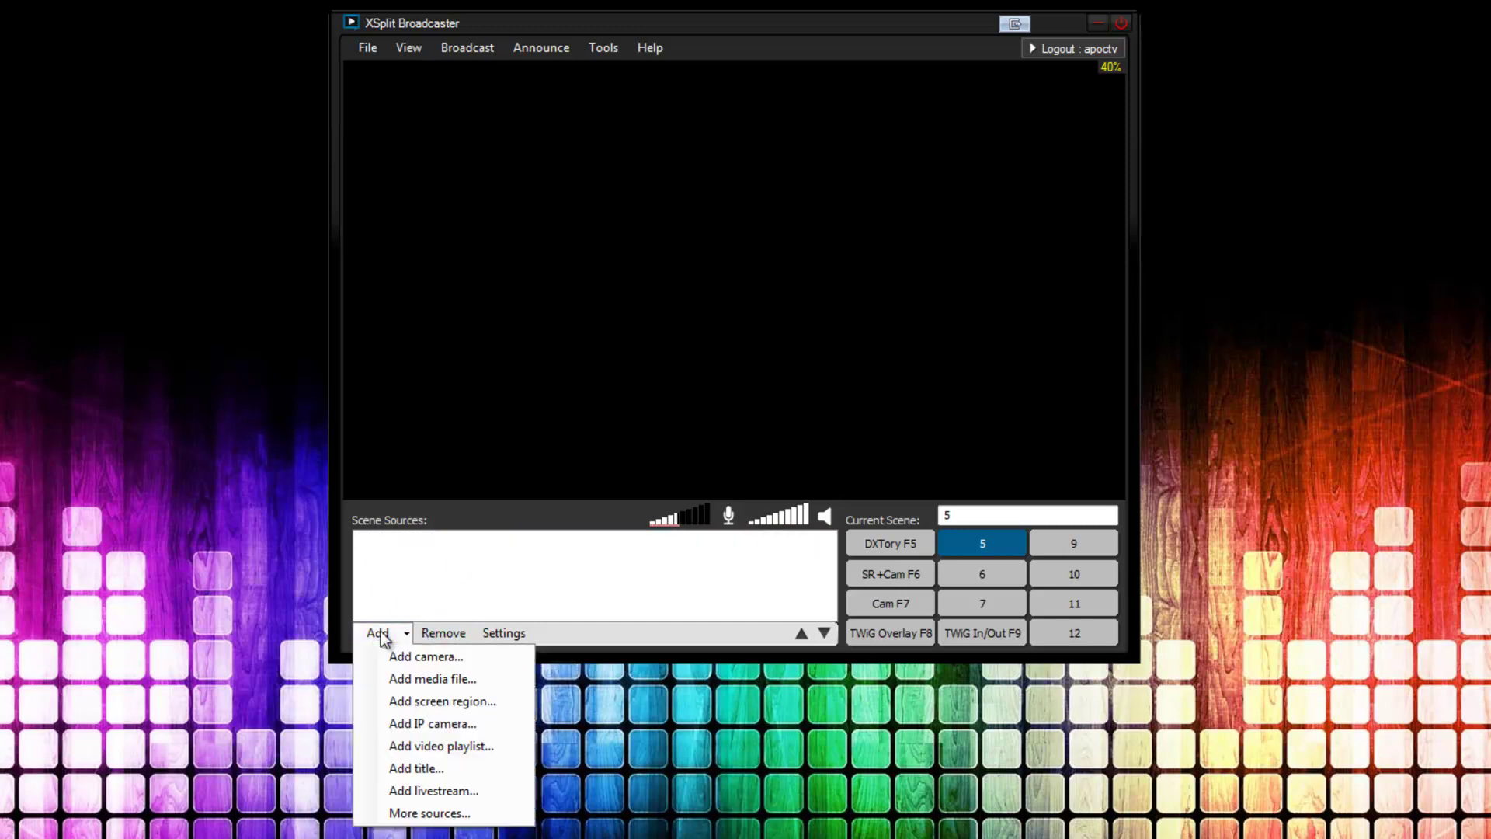
{"action": "left_click", "coordinate": [464, 701]}
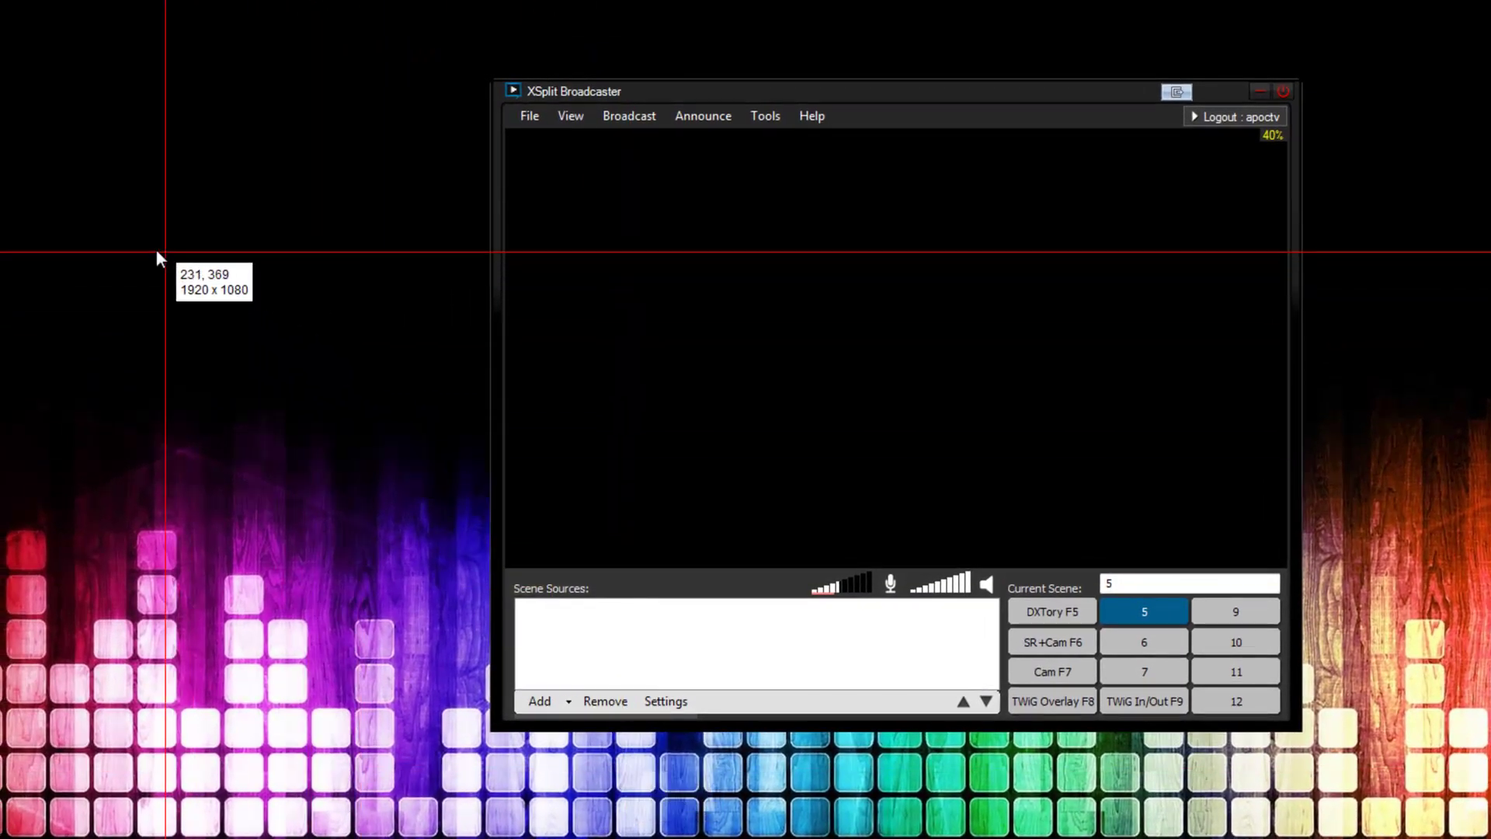
{"action": "left_click_drag", "start_coordinate": [90, 225], "coordinate": [454, 687]}
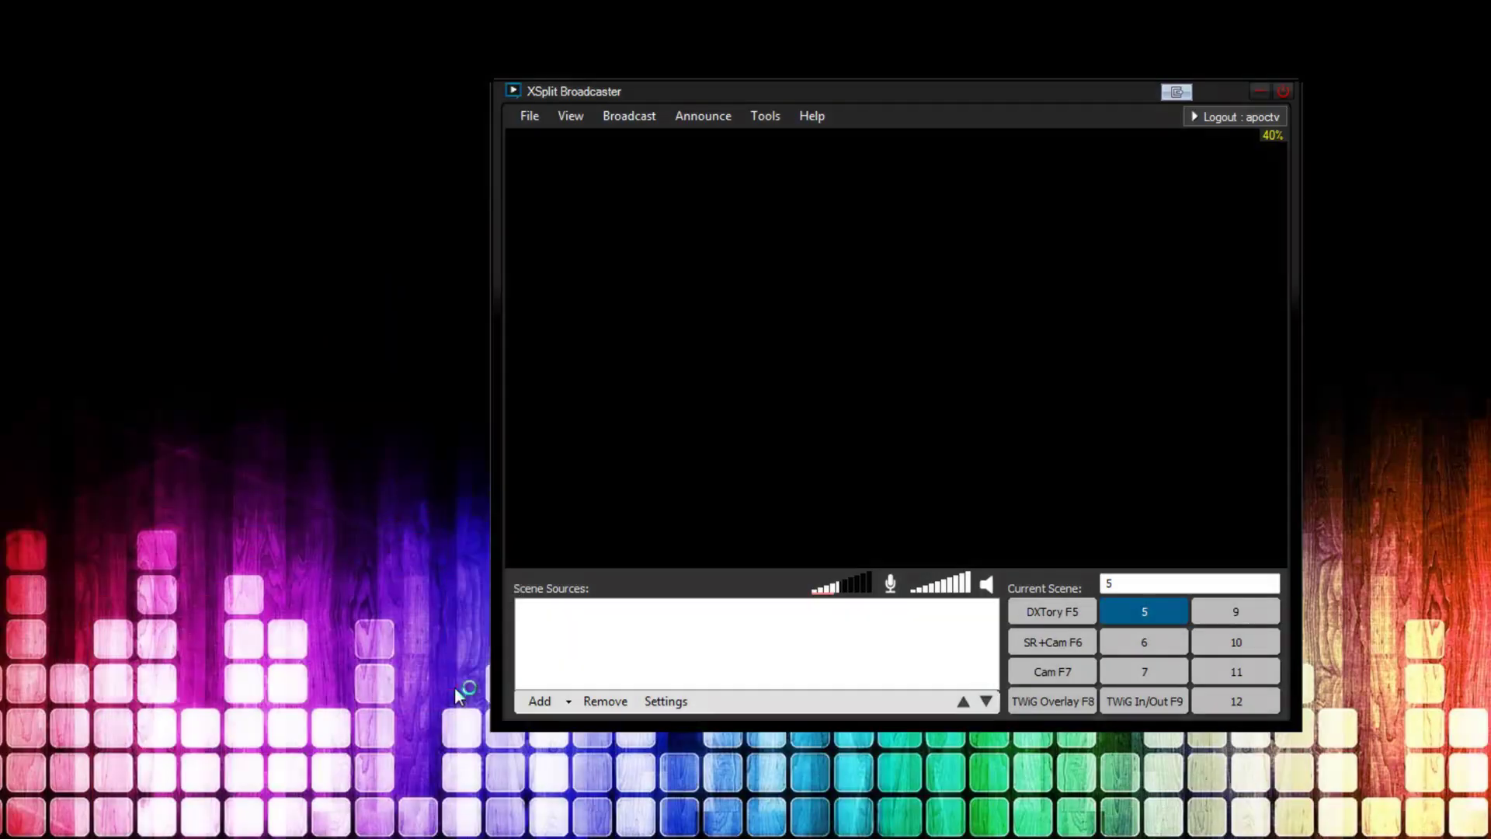
{"action": "left_click_drag", "start_coordinate": [751, 305], "coordinate": [813, 421]}
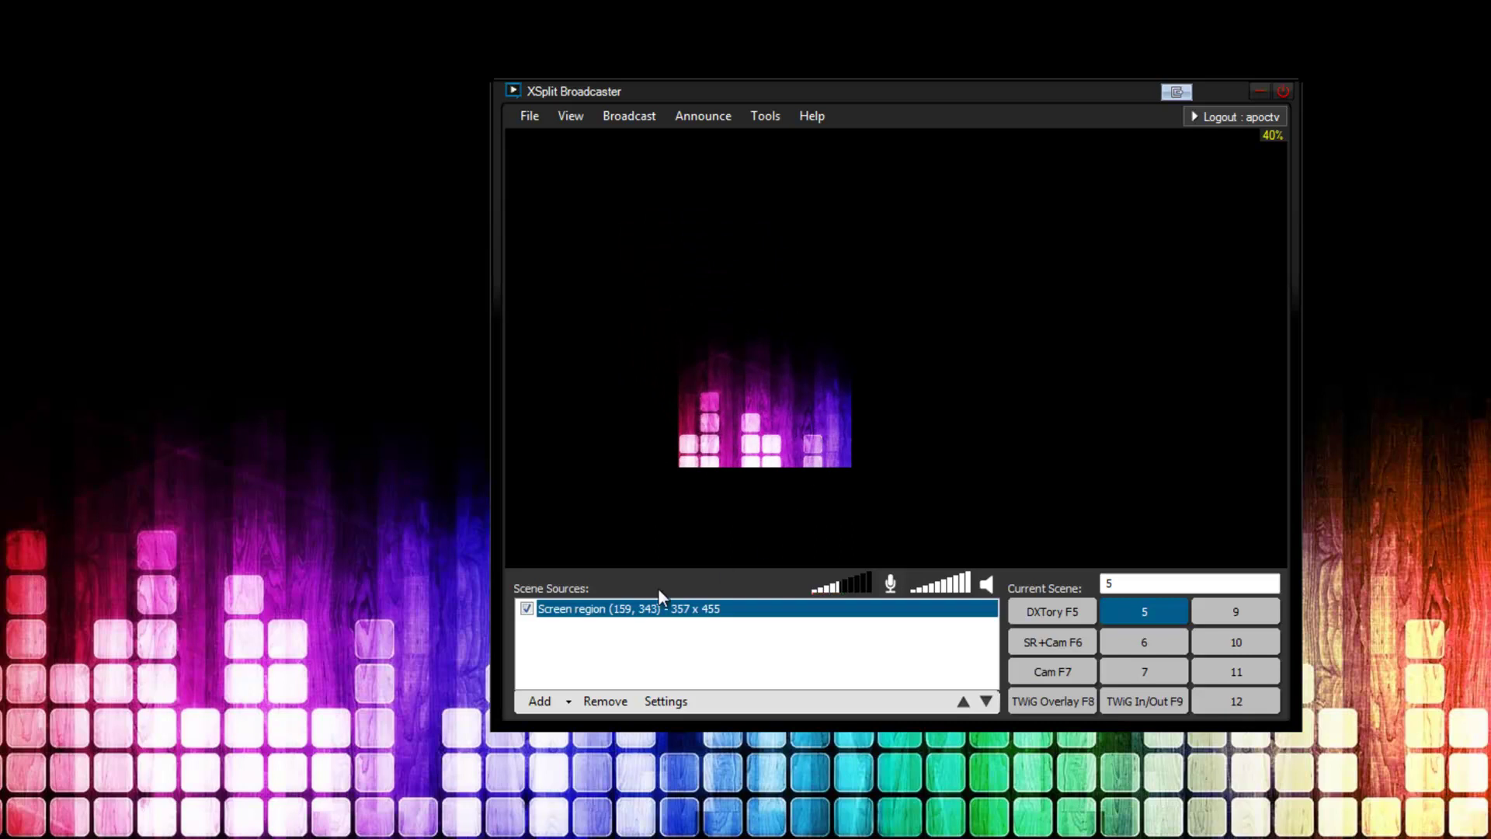
{"action": "left_click", "coordinate": [618, 697]}
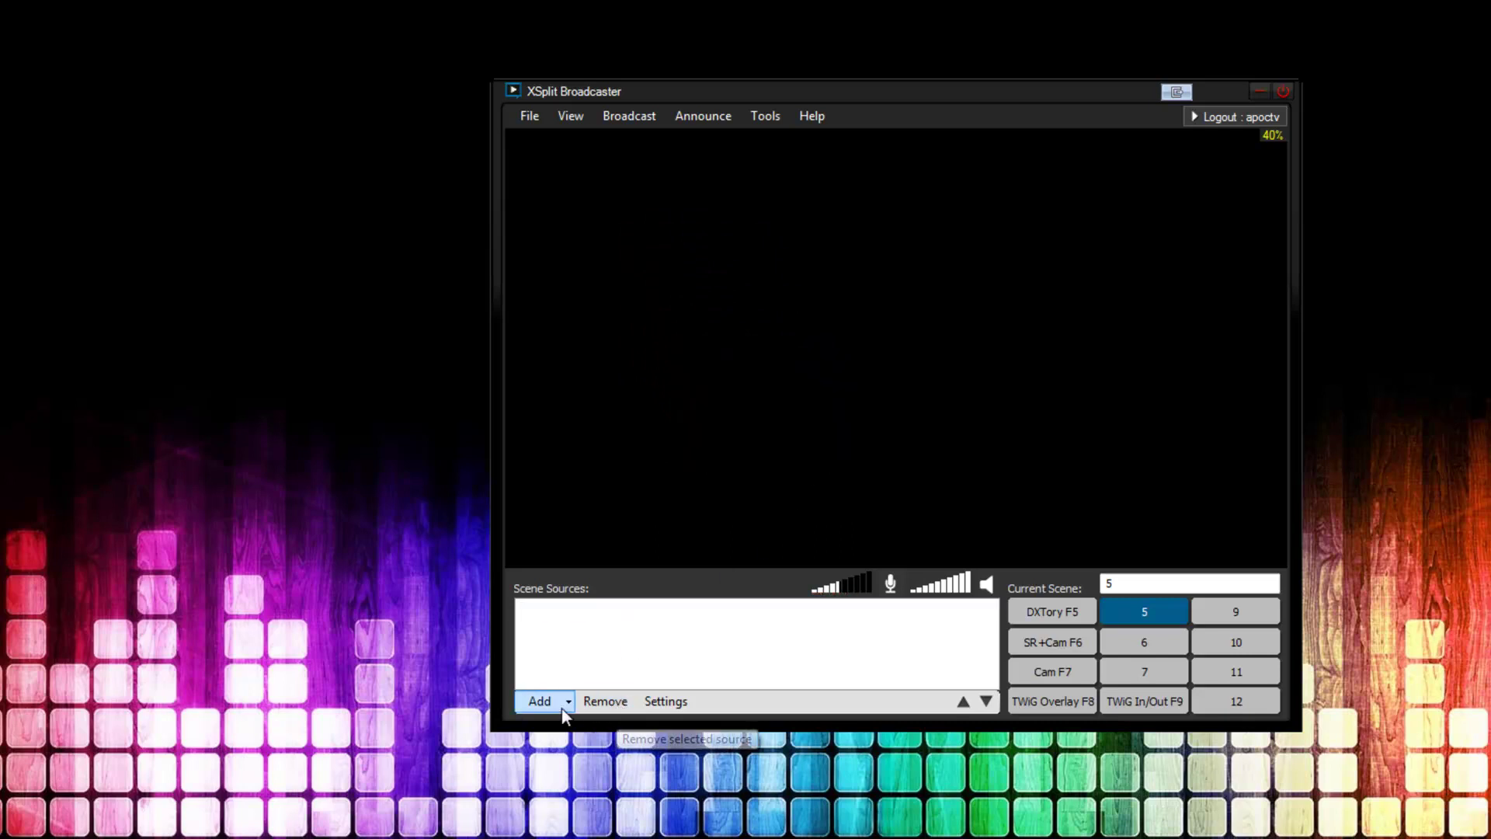
Capture the entire 1920 x 1080 screen as a region, enlarge it, then remove it.
{"action": "left_click", "coordinate": [555, 701]}
{"action": "left_click", "coordinate": [621, 769]}
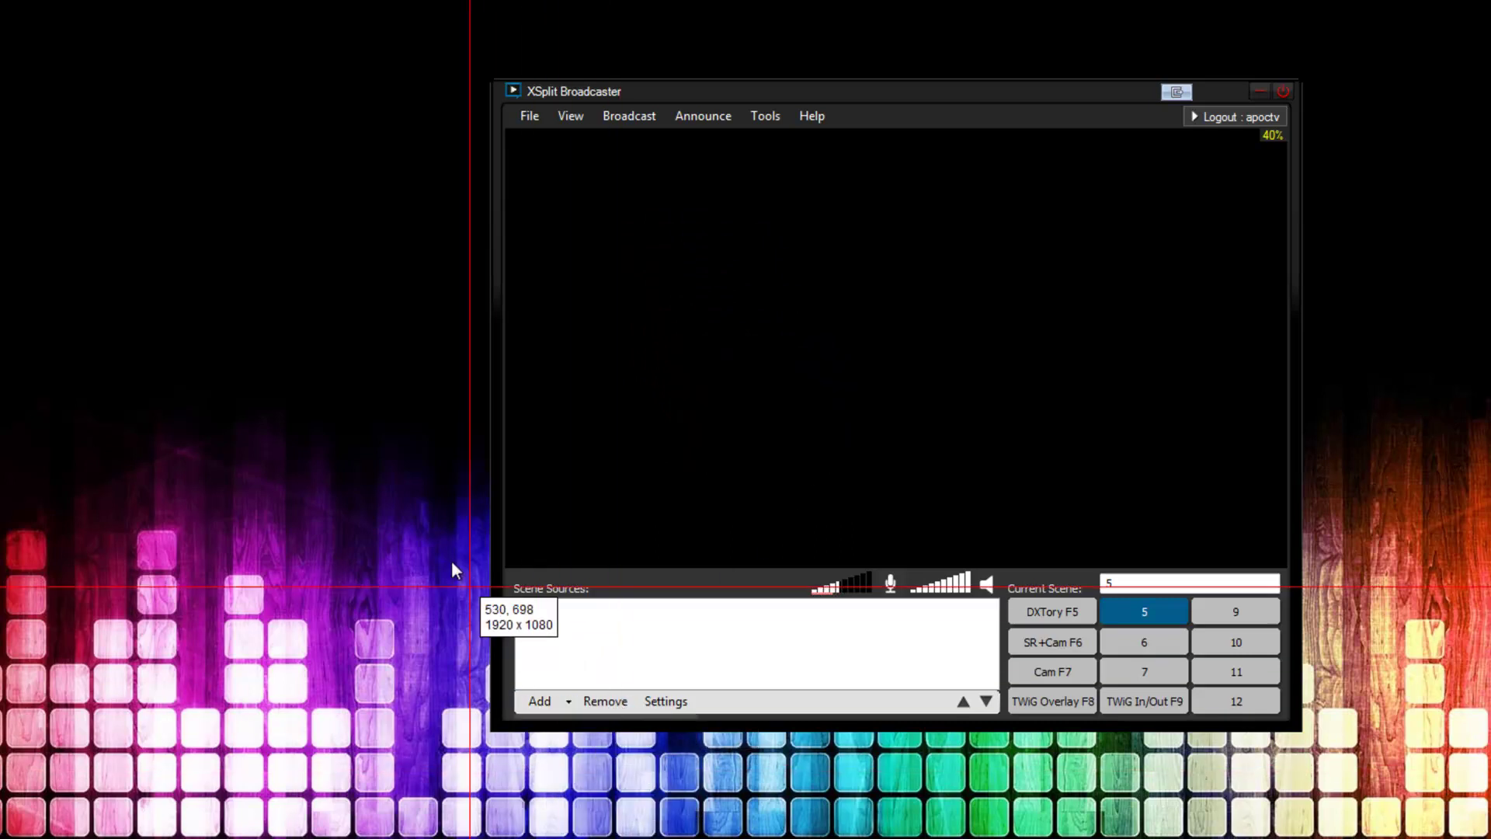
{"action": "left_click", "coordinate": [226, 418]}
{"action": "left_click", "coordinate": [919, 299]}
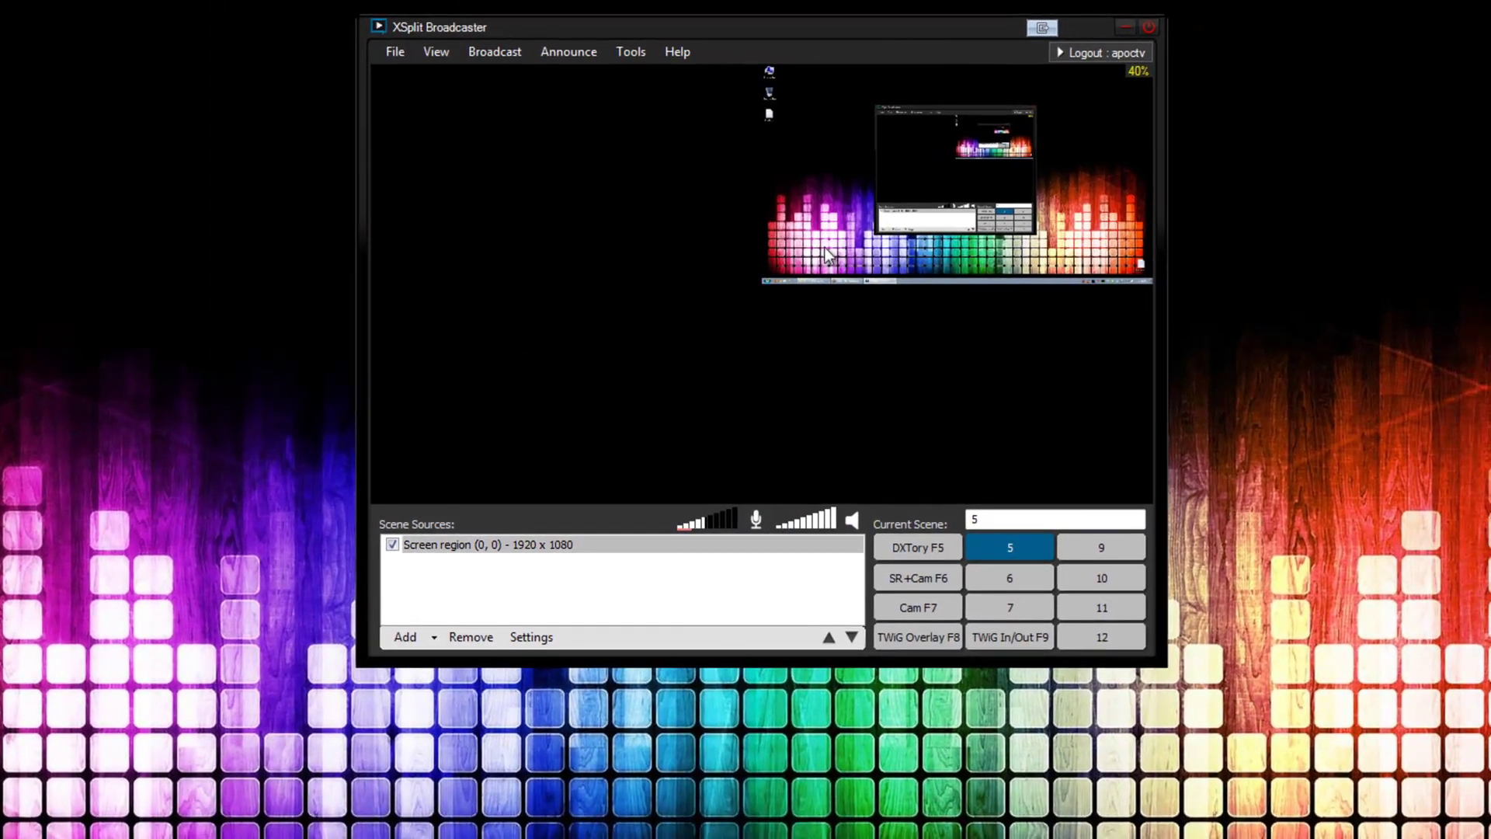
{"action": "double_click", "coordinate": [822, 246]}
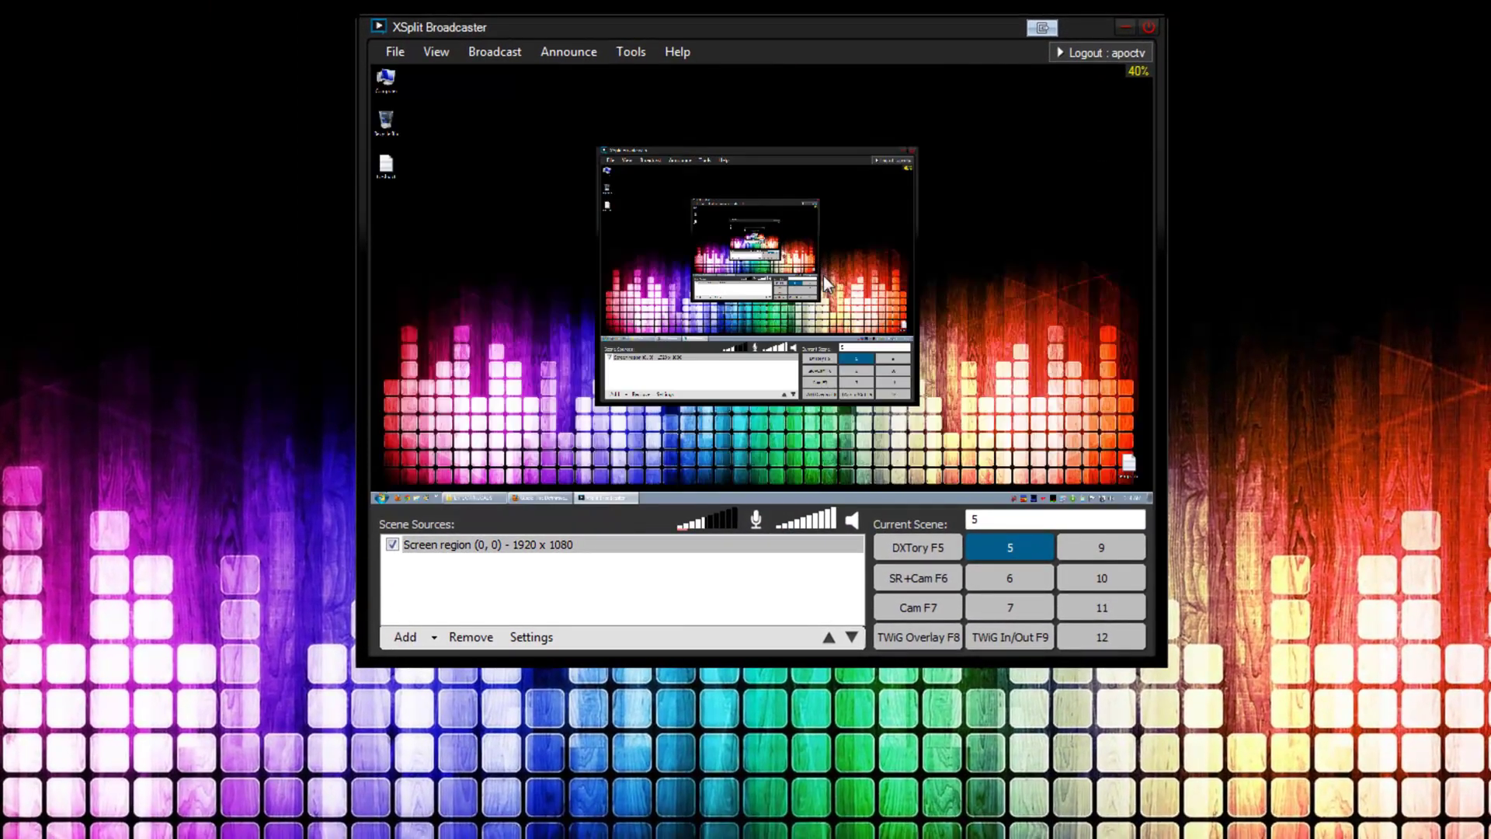
{"action": "left_click", "coordinate": [551, 543]}
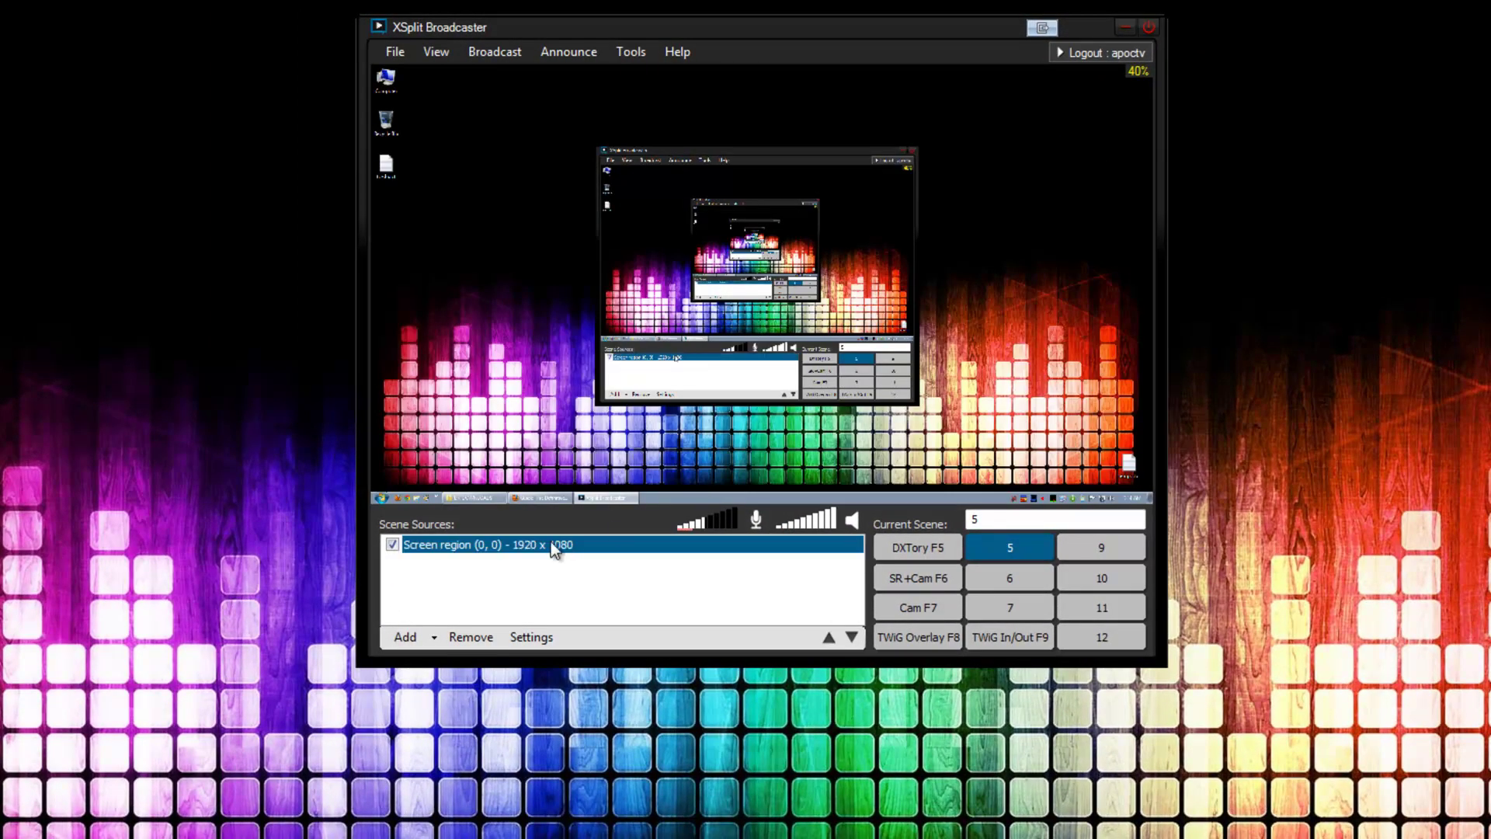
{"action": "left_click", "coordinate": [471, 637]}
{"action": "left_click", "coordinate": [403, 636]}
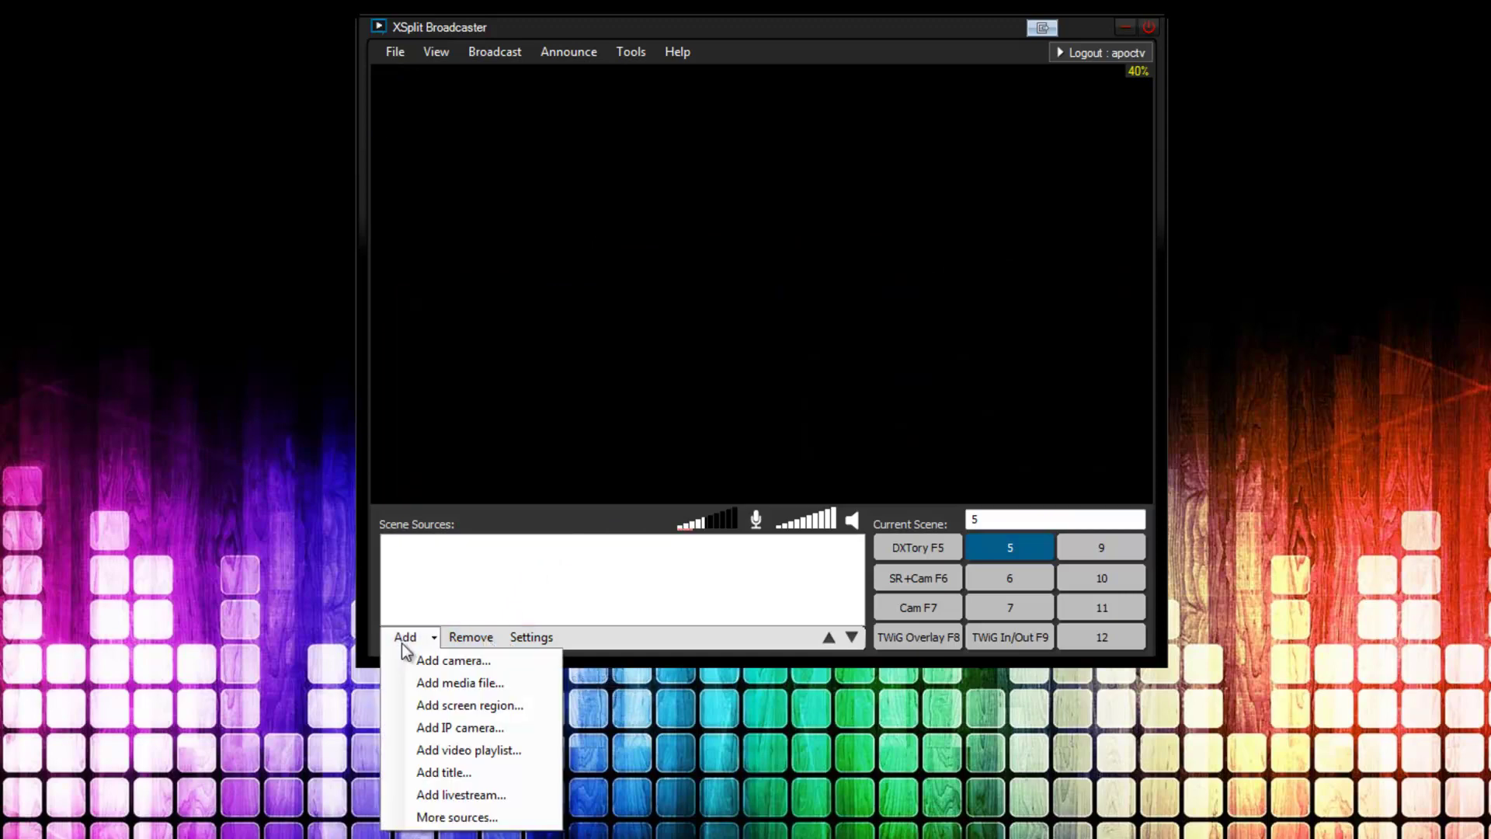
{"action": "left_click", "coordinate": [500, 749]}
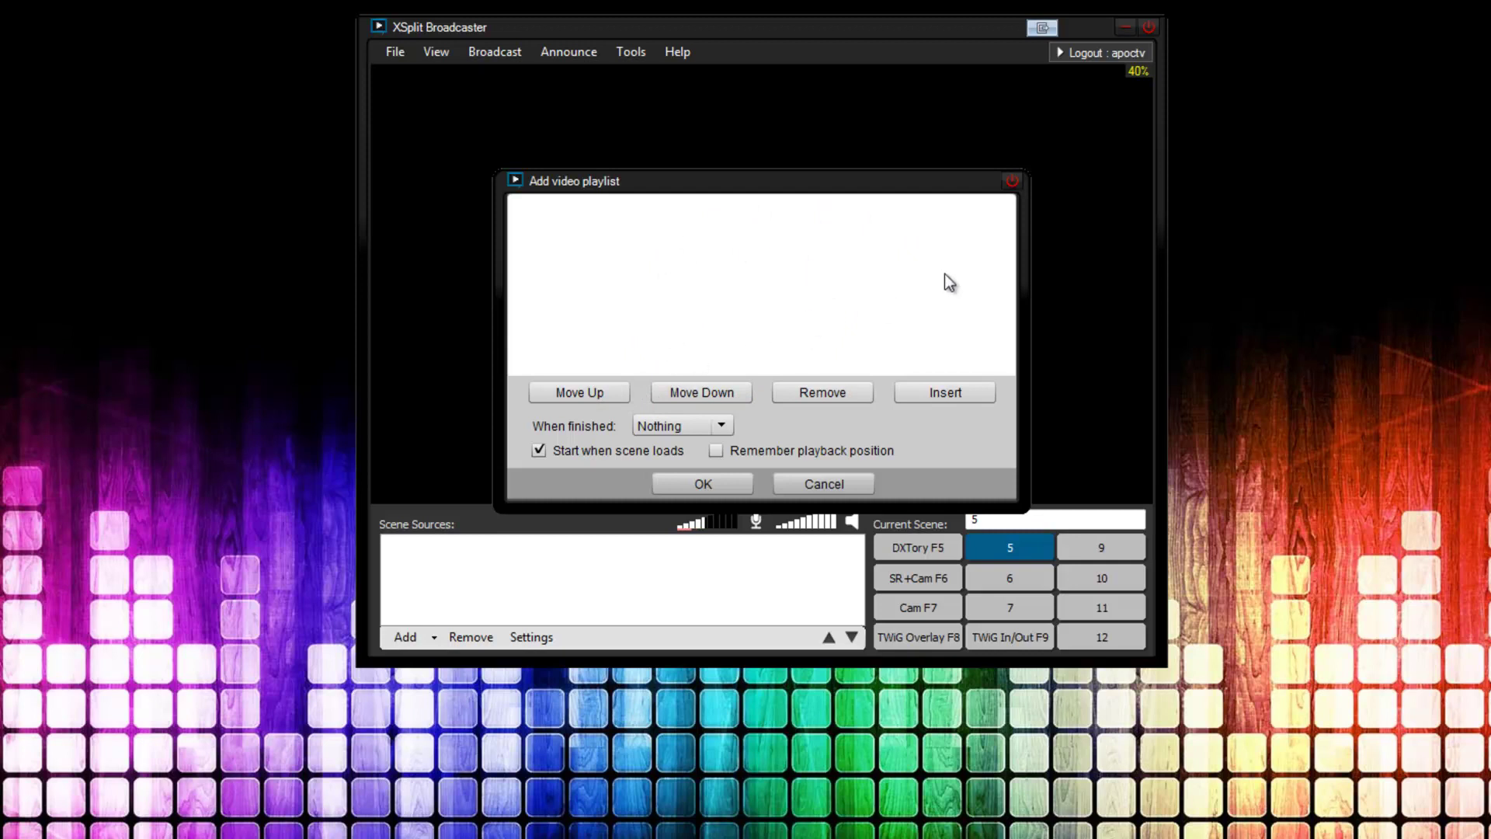
{"action": "left_click", "coordinate": [839, 478]}
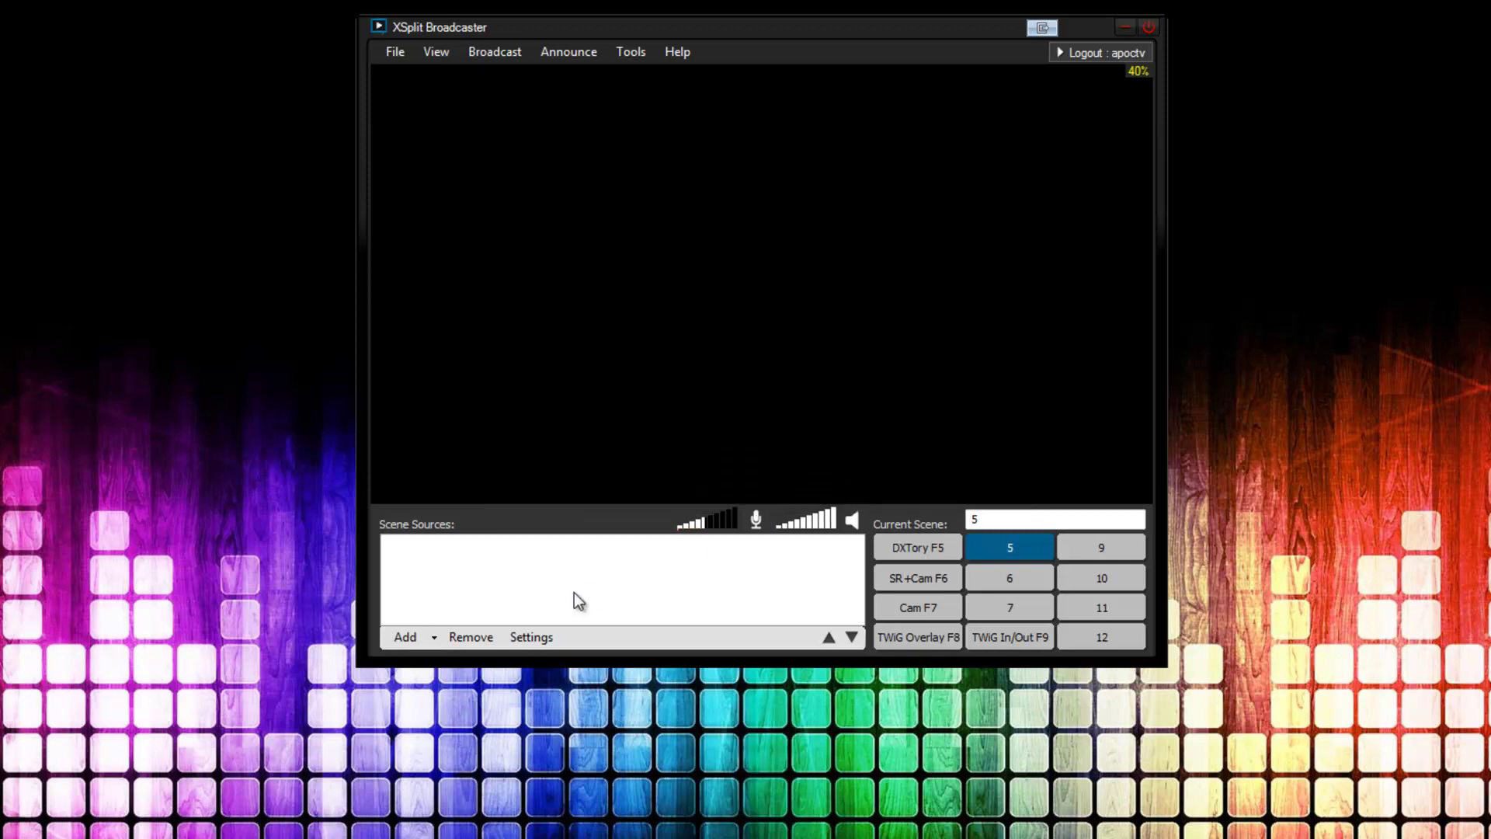
{"action": "left_click", "coordinate": [433, 635]}
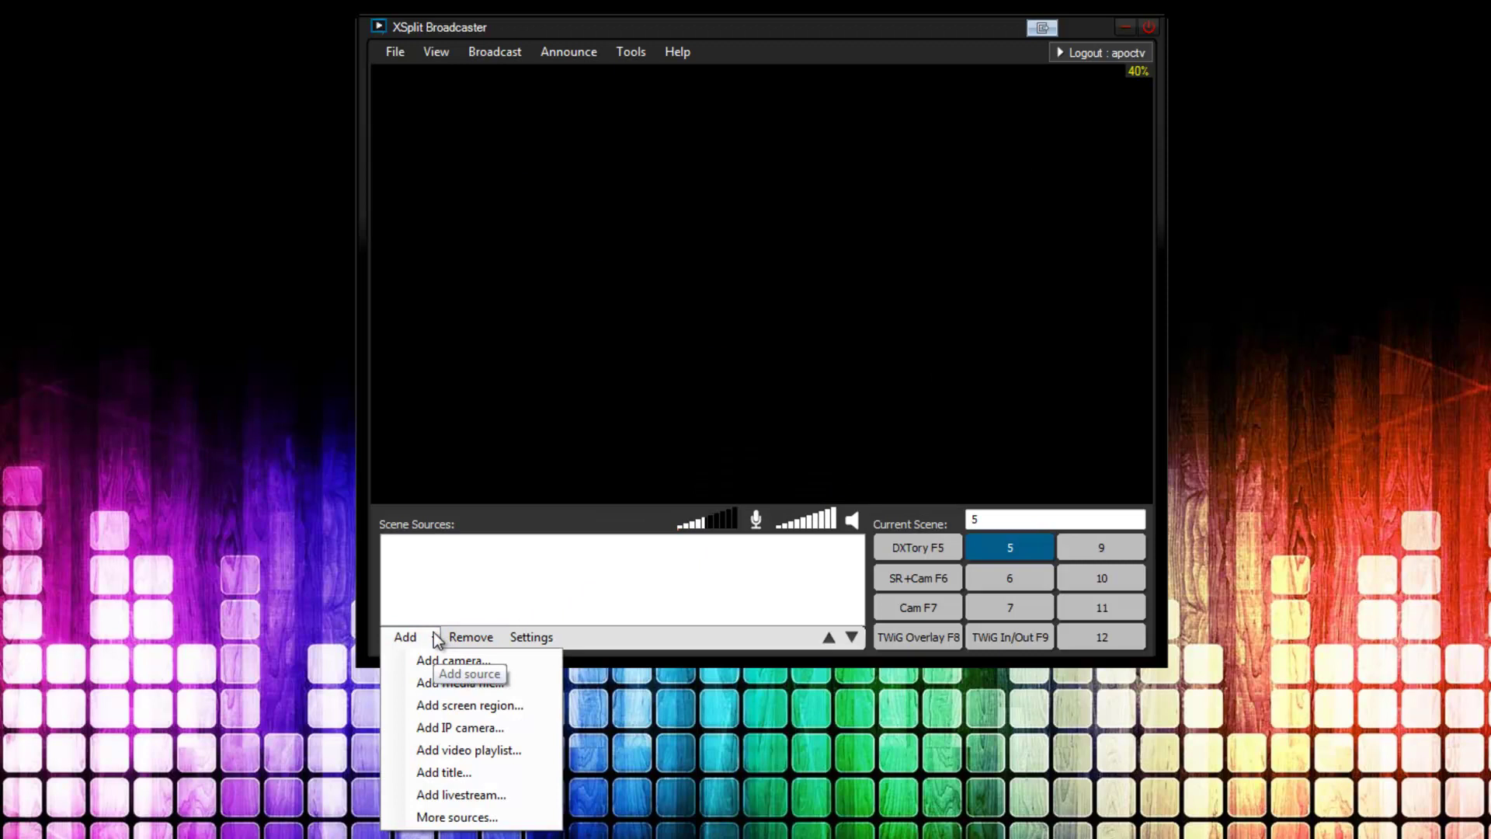
Add a title source replacing the placeholder with 'I'm away from keyboard, be back in 20 minutes.'.
{"action": "left_click", "coordinate": [457, 773]}
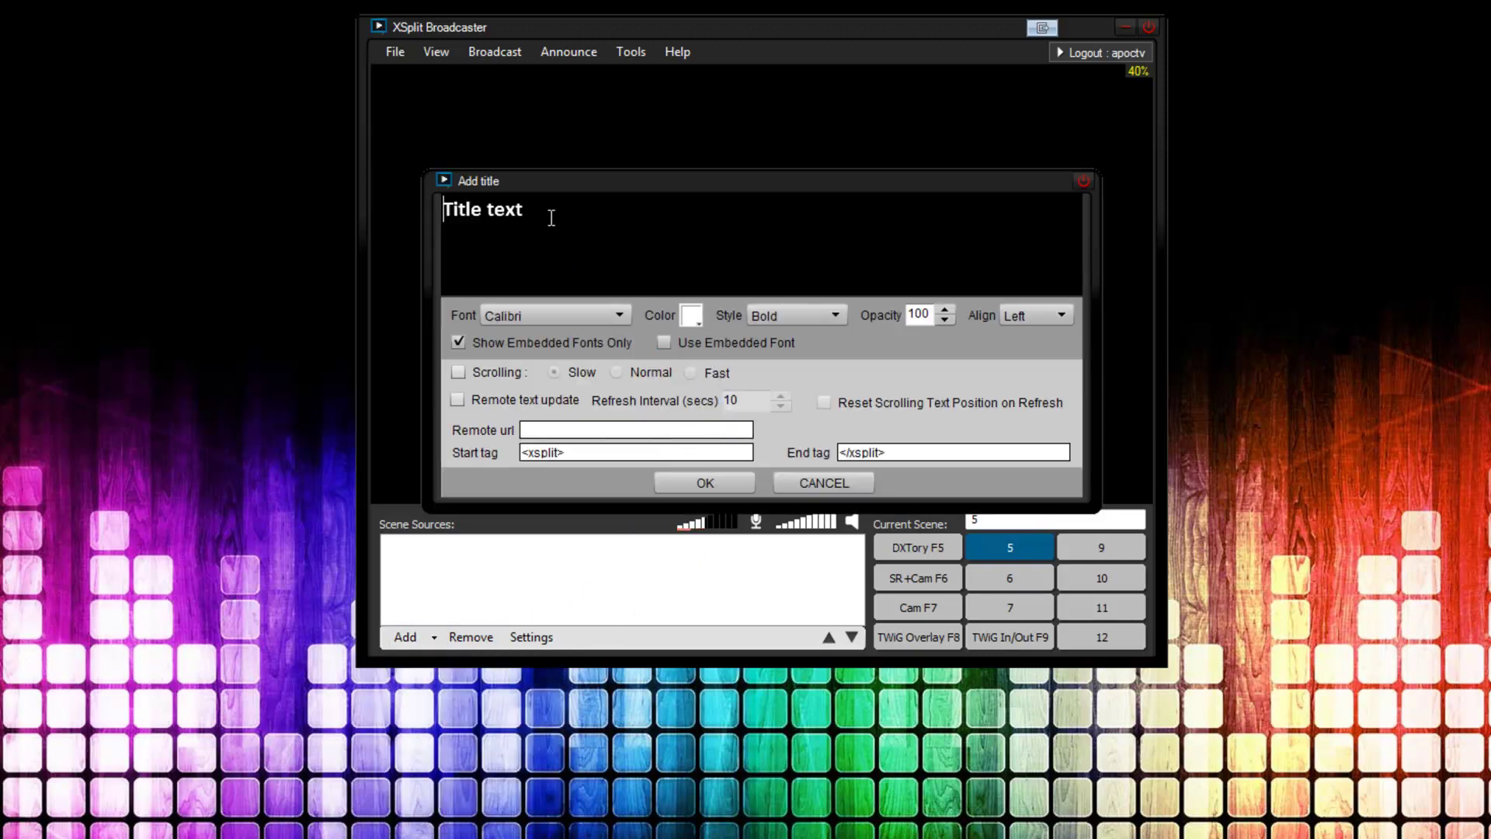
{"action": "left_click_drag", "start_coordinate": [551, 217], "coordinate": [437, 207]}
{"action": "key", "text": "BackSpace"}
{"action": "type", "text": "I'm away from keyboard, b e ba"}
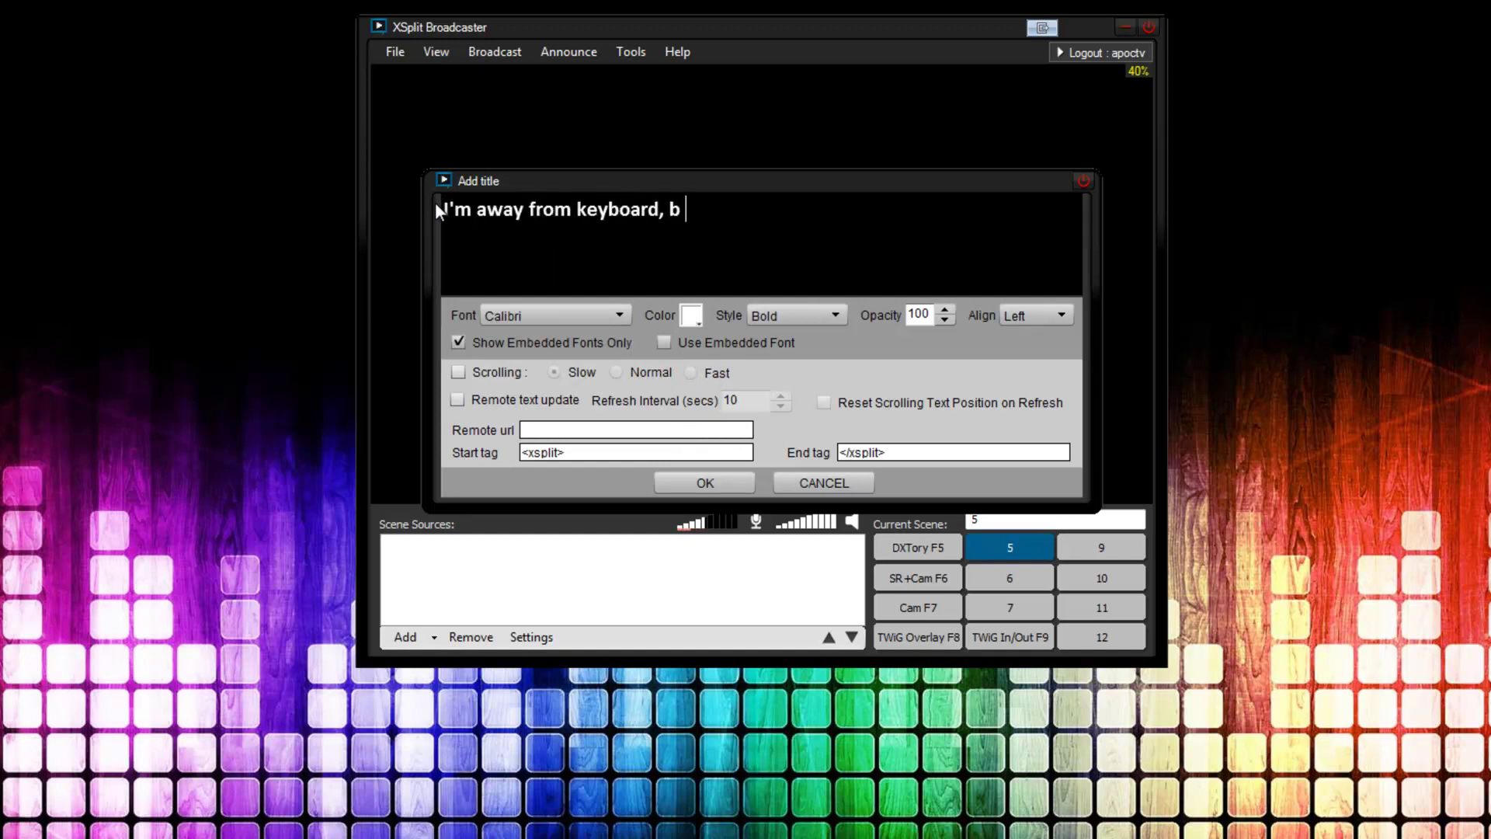
{"action": "key", "text": "BackSpace"}
{"action": "key", "text": "BackSpace"}
{"action": "key", "text": "BackSpace"}
{"action": "key", "text": "BackSpace"}
{"action": "key", "text": "BackSpace"}
{"action": "type", "text": "e back in 20 minutes."}
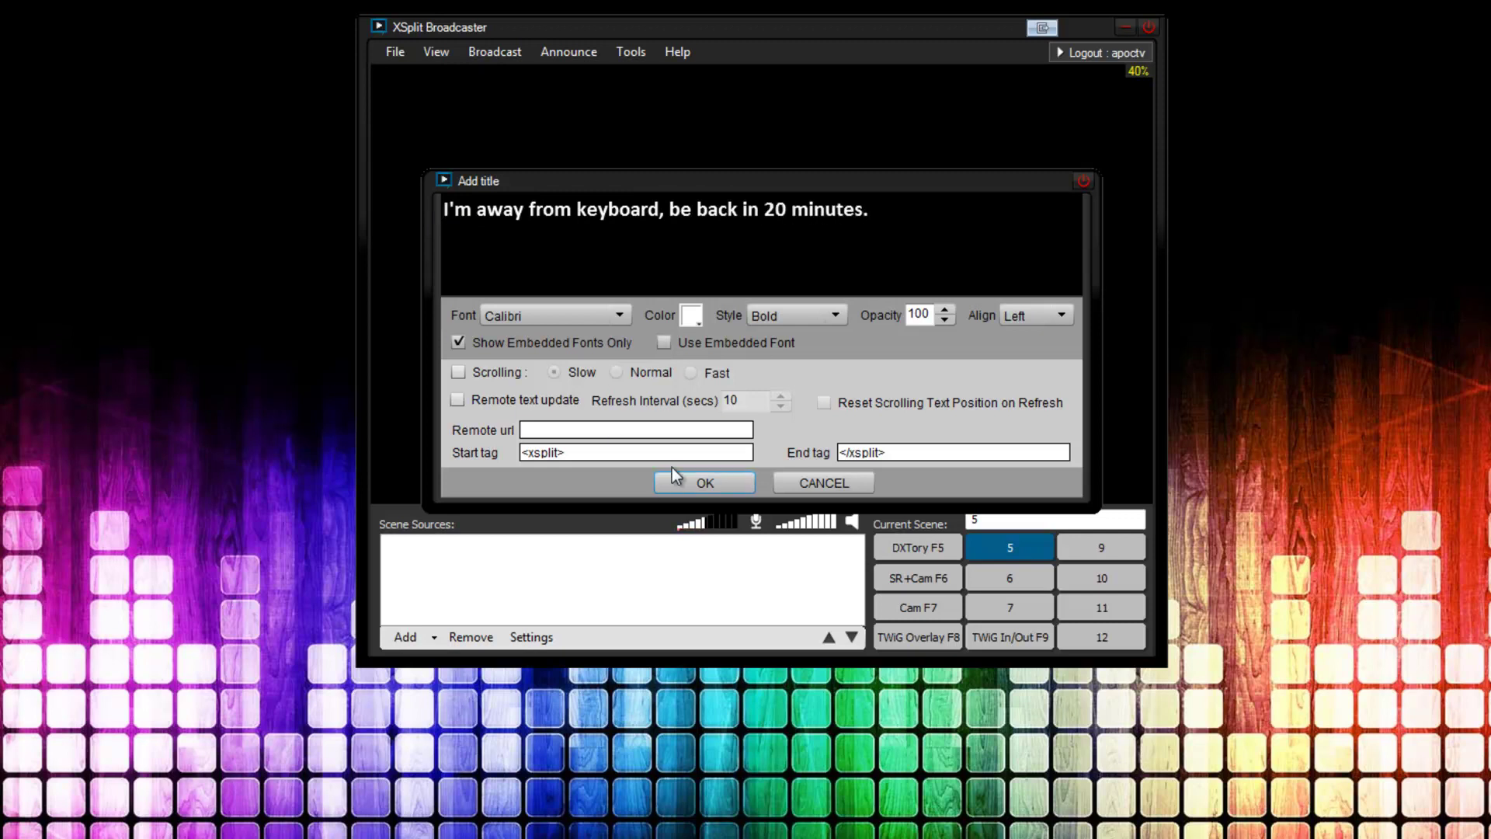
{"action": "left_click", "coordinate": [703, 483]}
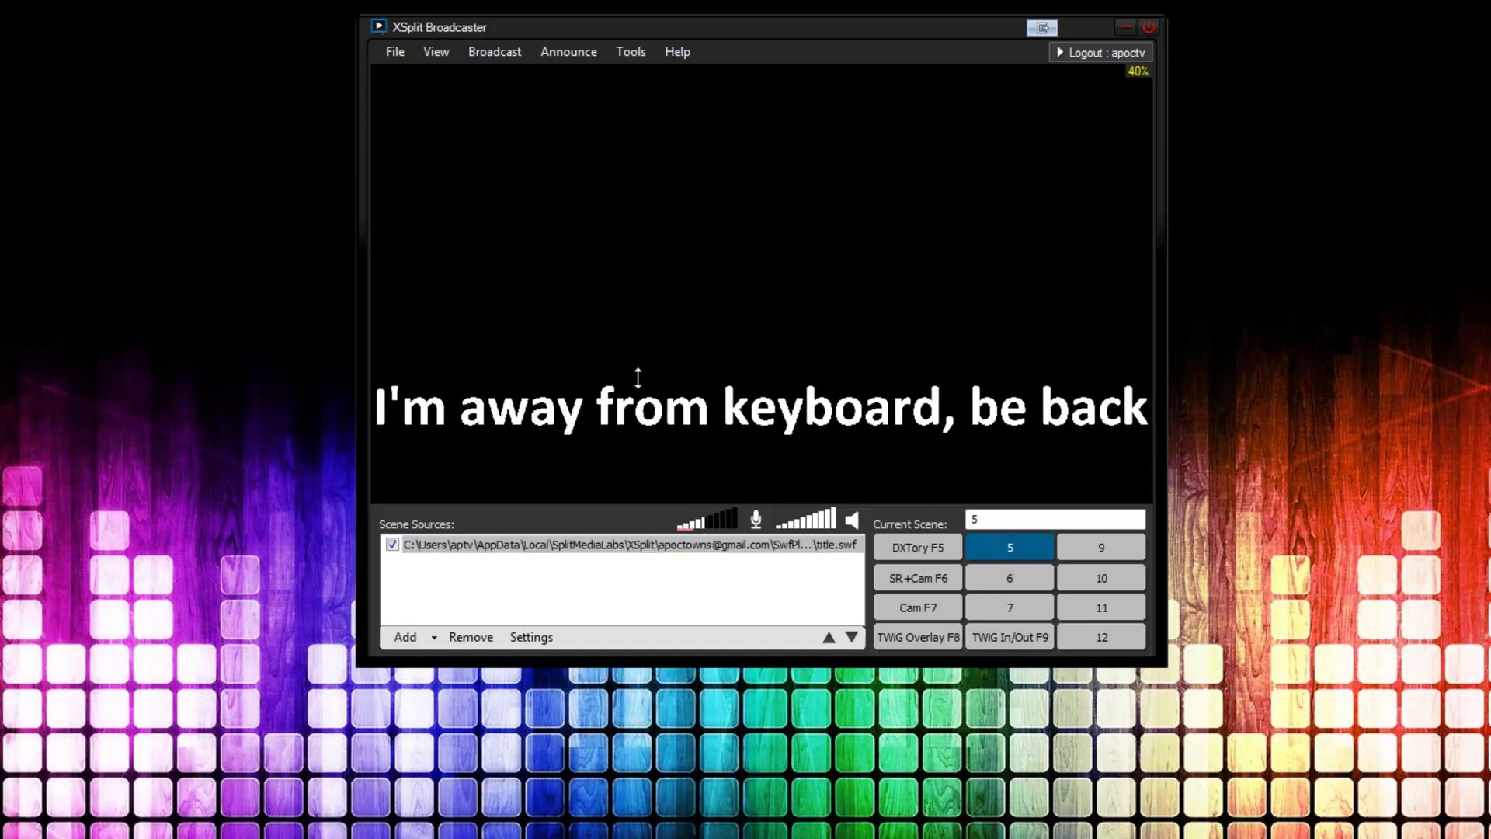
Enable Fast-speed scrolling for the away-from-keyboard title through its Title settings.
{"action": "right_click", "coordinate": [650, 543]}
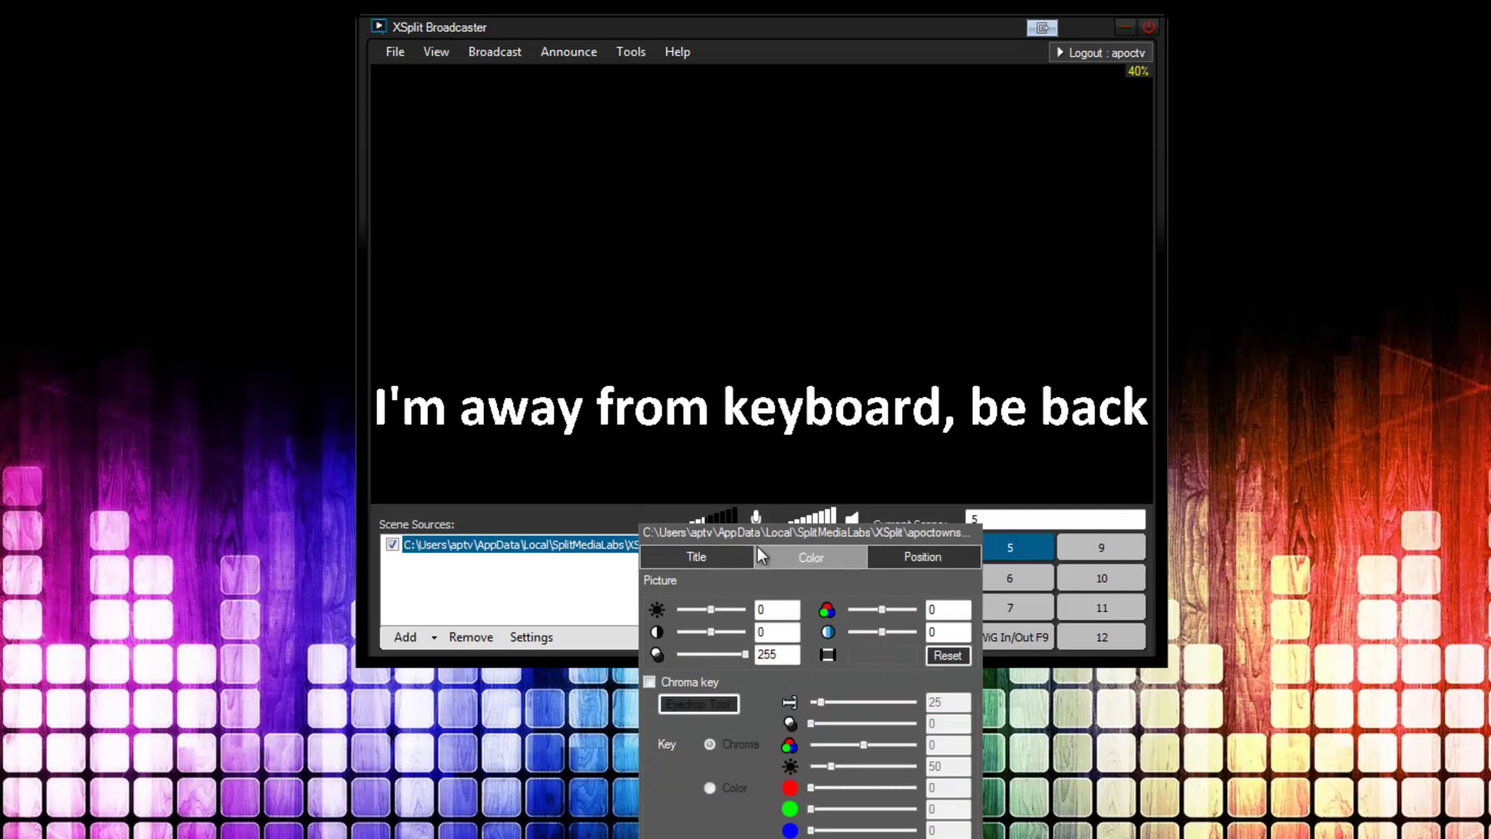
{"action": "left_click", "coordinate": [708, 556]}
{"action": "left_click", "coordinate": [793, 645]}
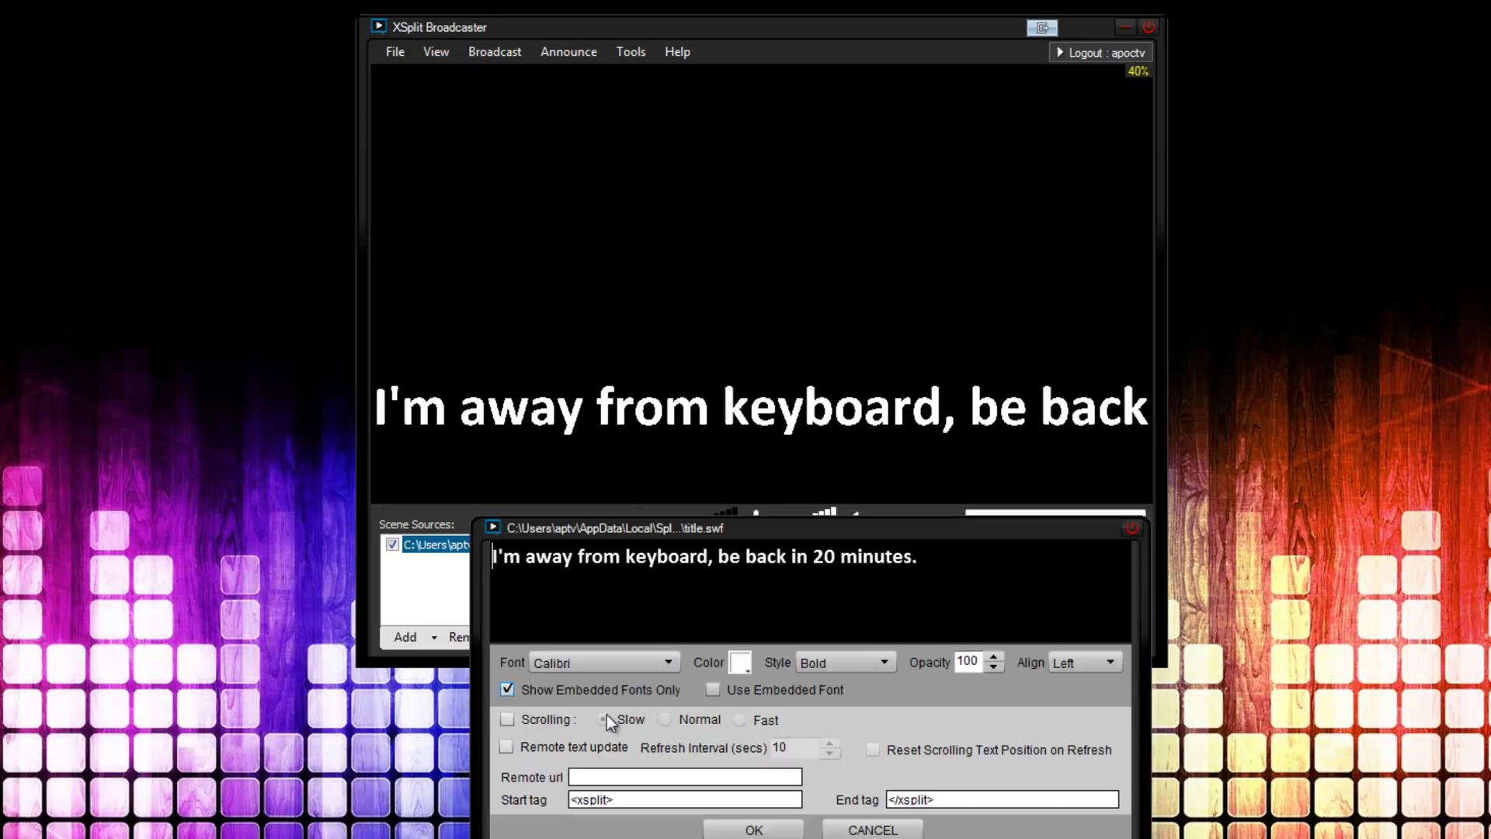
{"action": "left_click", "coordinate": [741, 719]}
{"action": "left_click", "coordinate": [778, 817]}
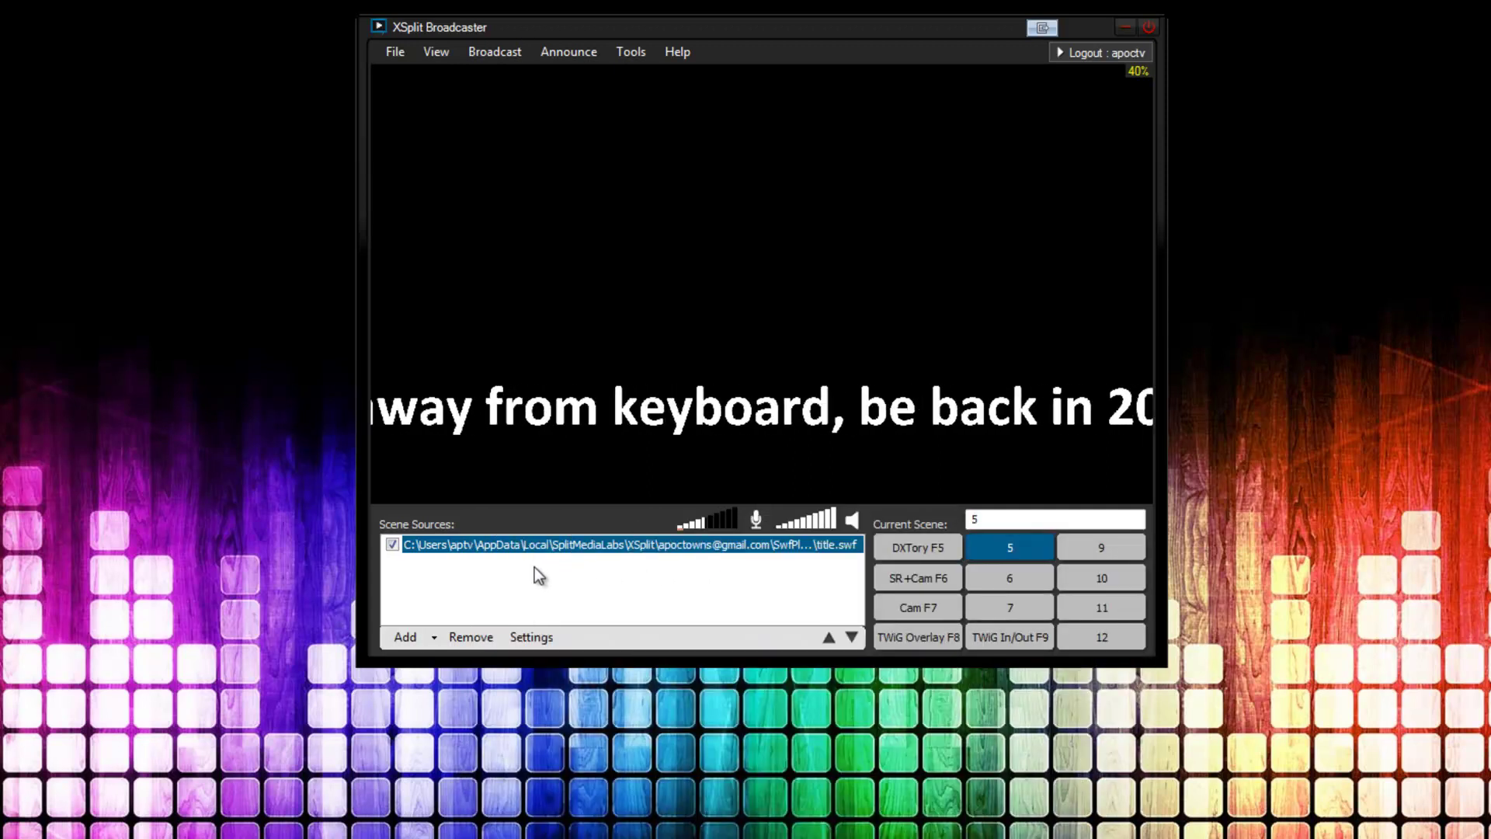
{"action": "left_click", "coordinate": [534, 567]}
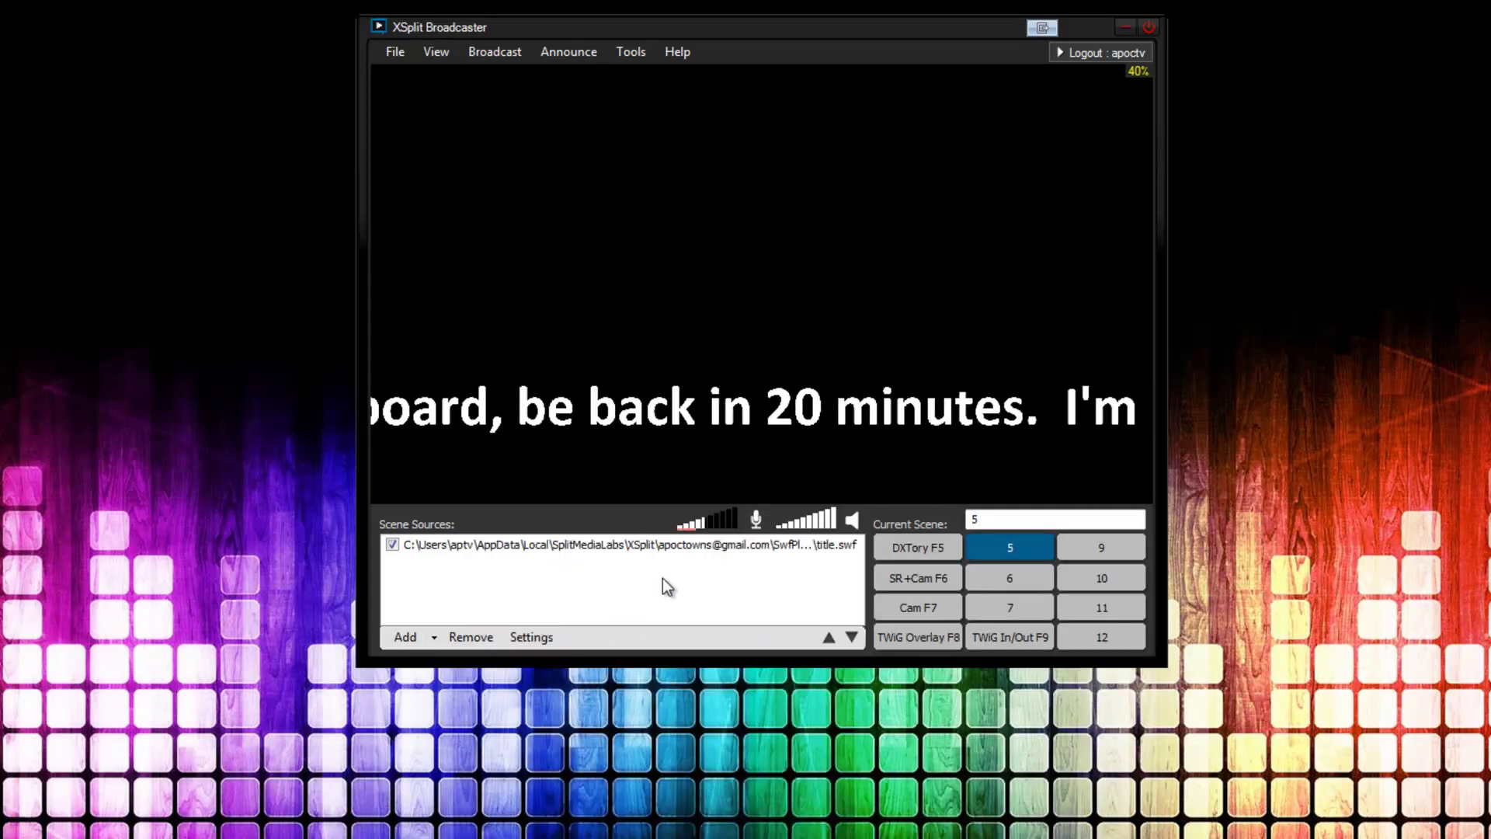
{"action": "left_click", "coordinate": [567, 544]}
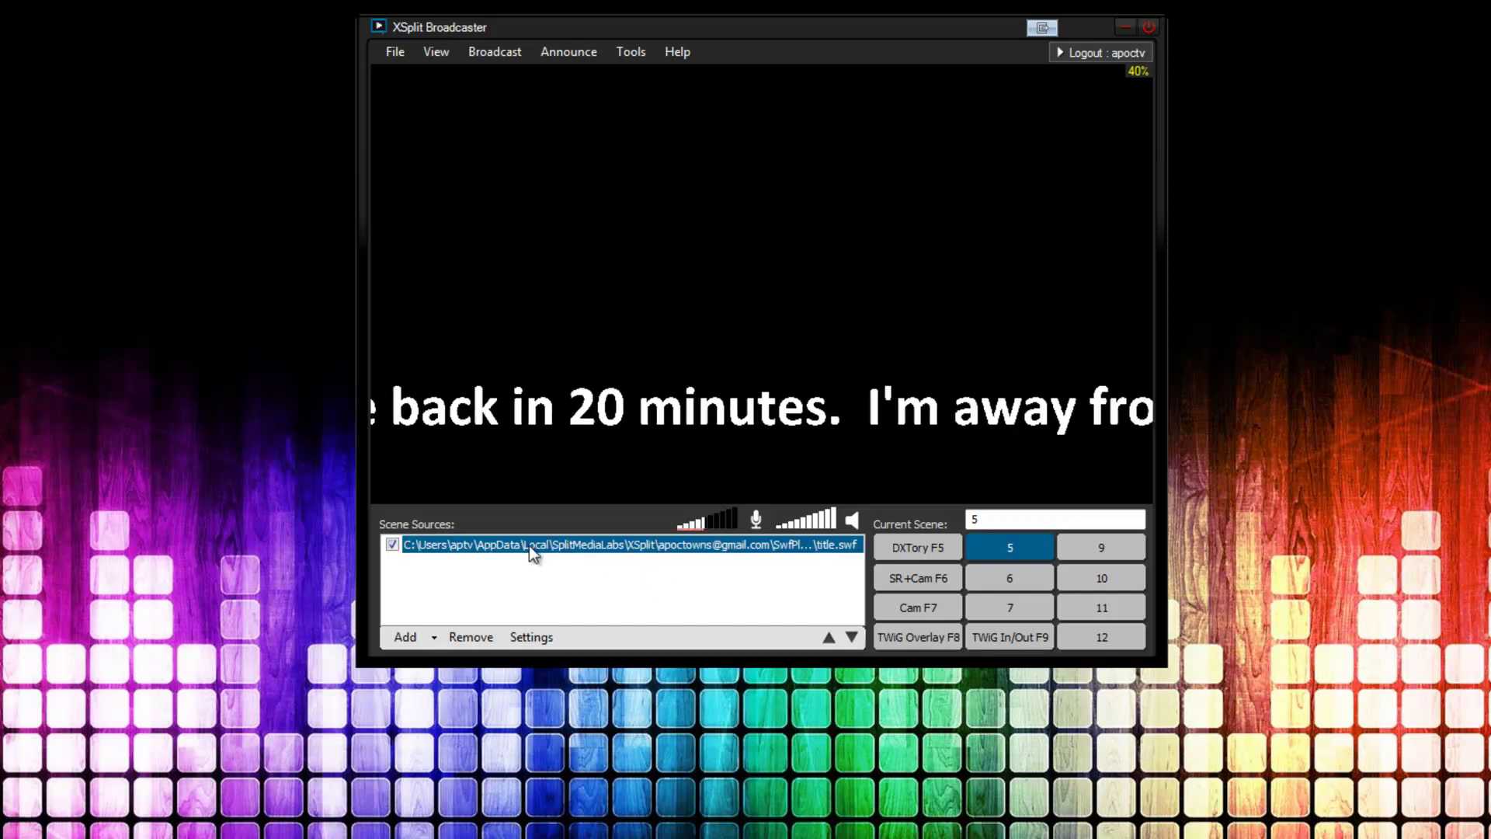
Remove the title source, then browse the plugin store's Starboard details and close the store.
{"action": "left_click", "coordinate": [470, 637]}
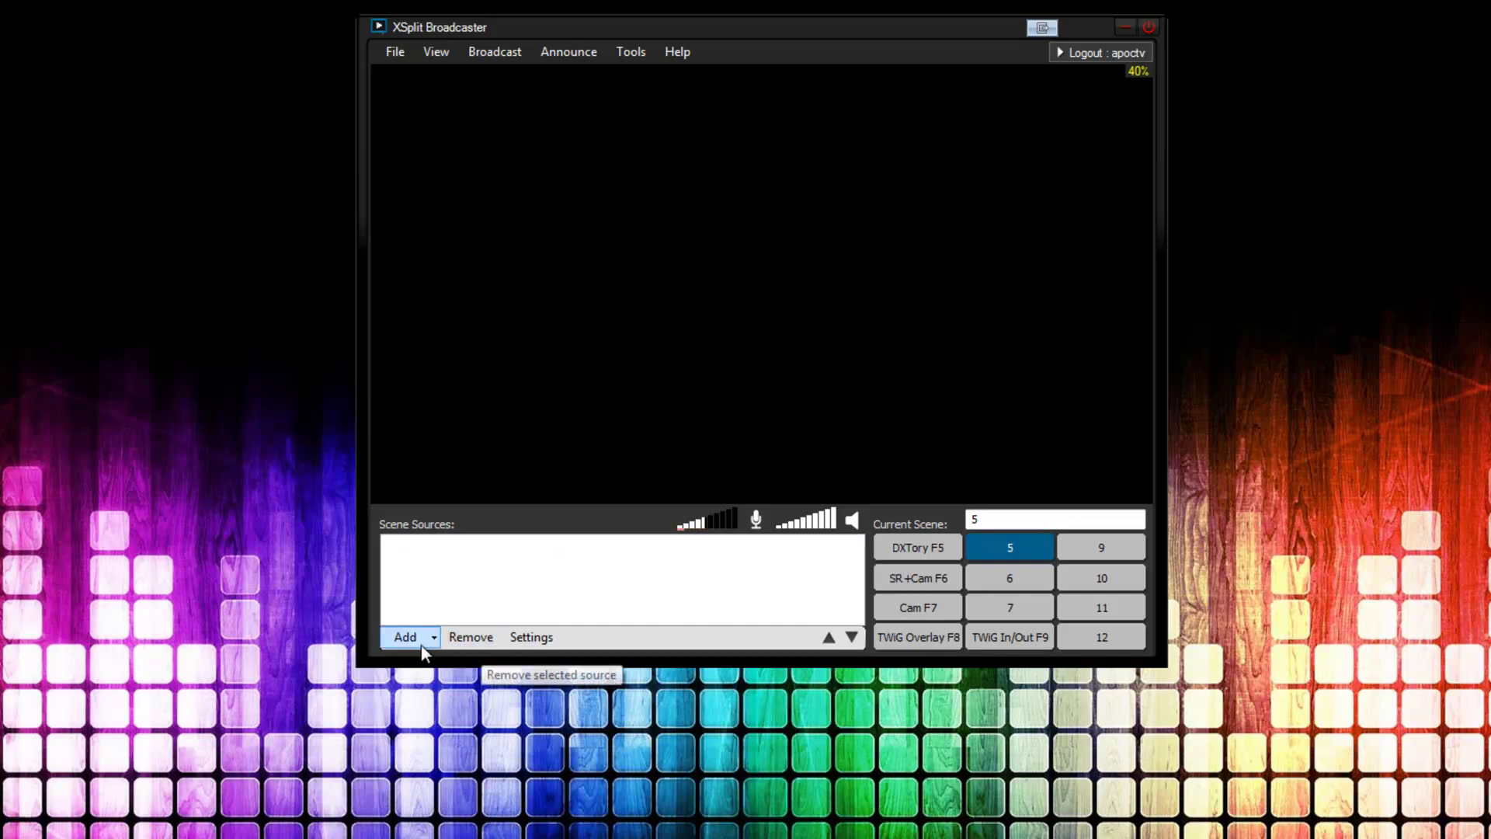
{"action": "left_click", "coordinate": [413, 639]}
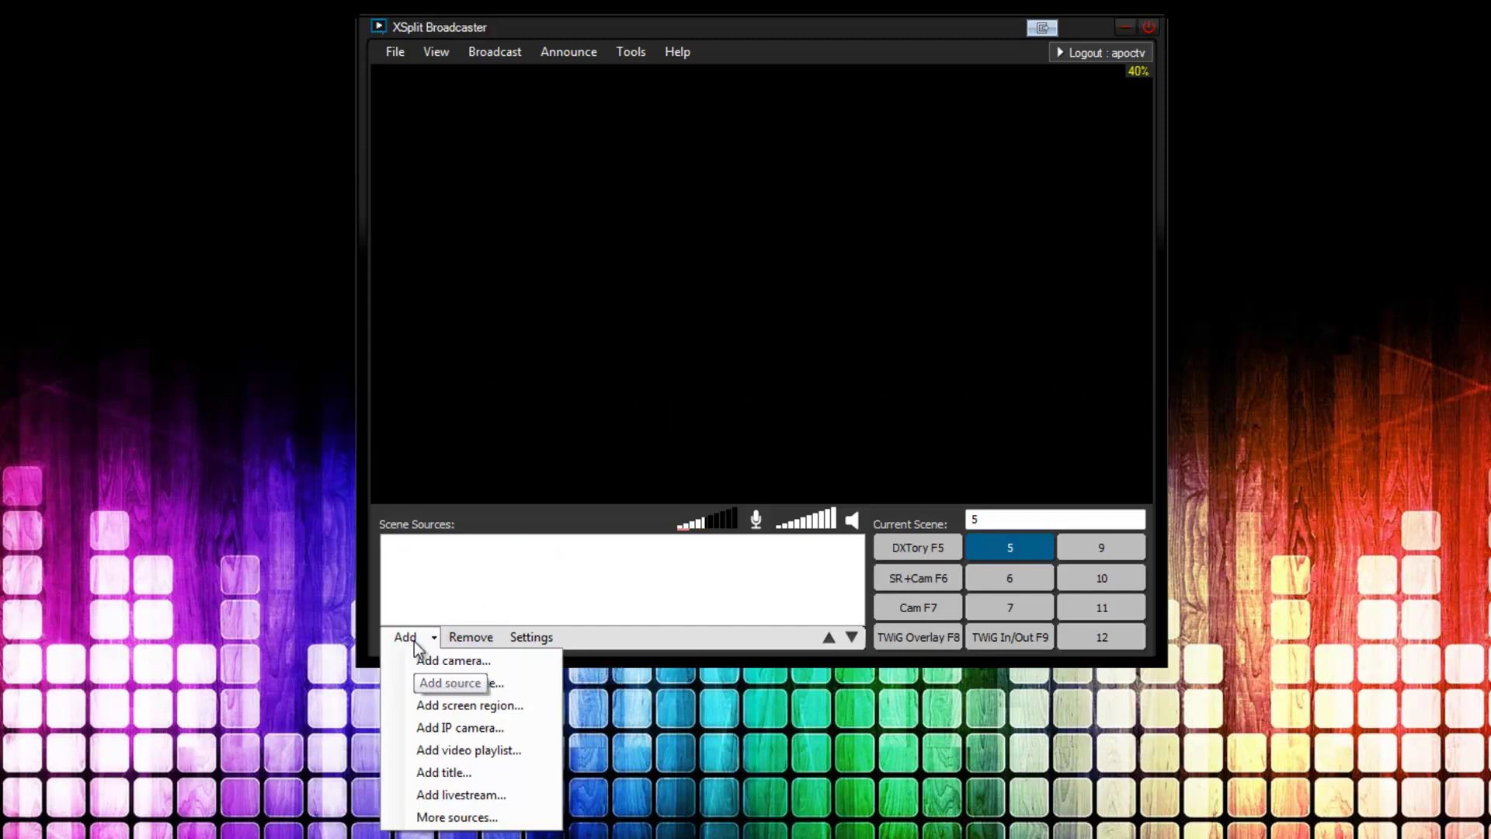
{"action": "left_click", "coordinate": [501, 817]}
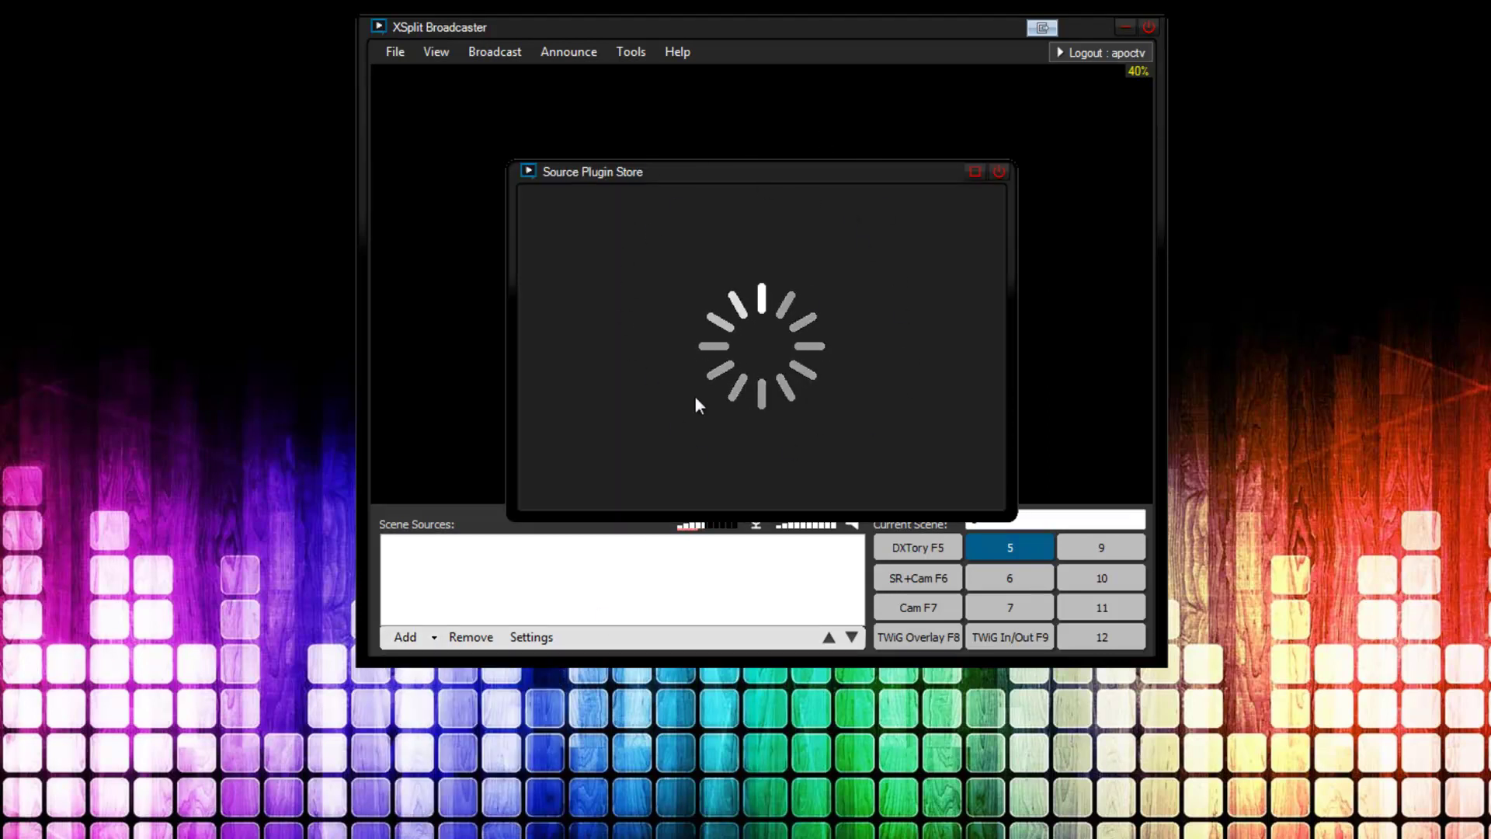
{"action": "mouse_move", "coordinate": [1002, 221]}
{"action": "left_mouse_down"}
{"action": "mouse_move", "coordinate": [1019, 320]}
{"action": "mouse_move", "coordinate": [1010, 231]}
{"action": "left_mouse_up"}
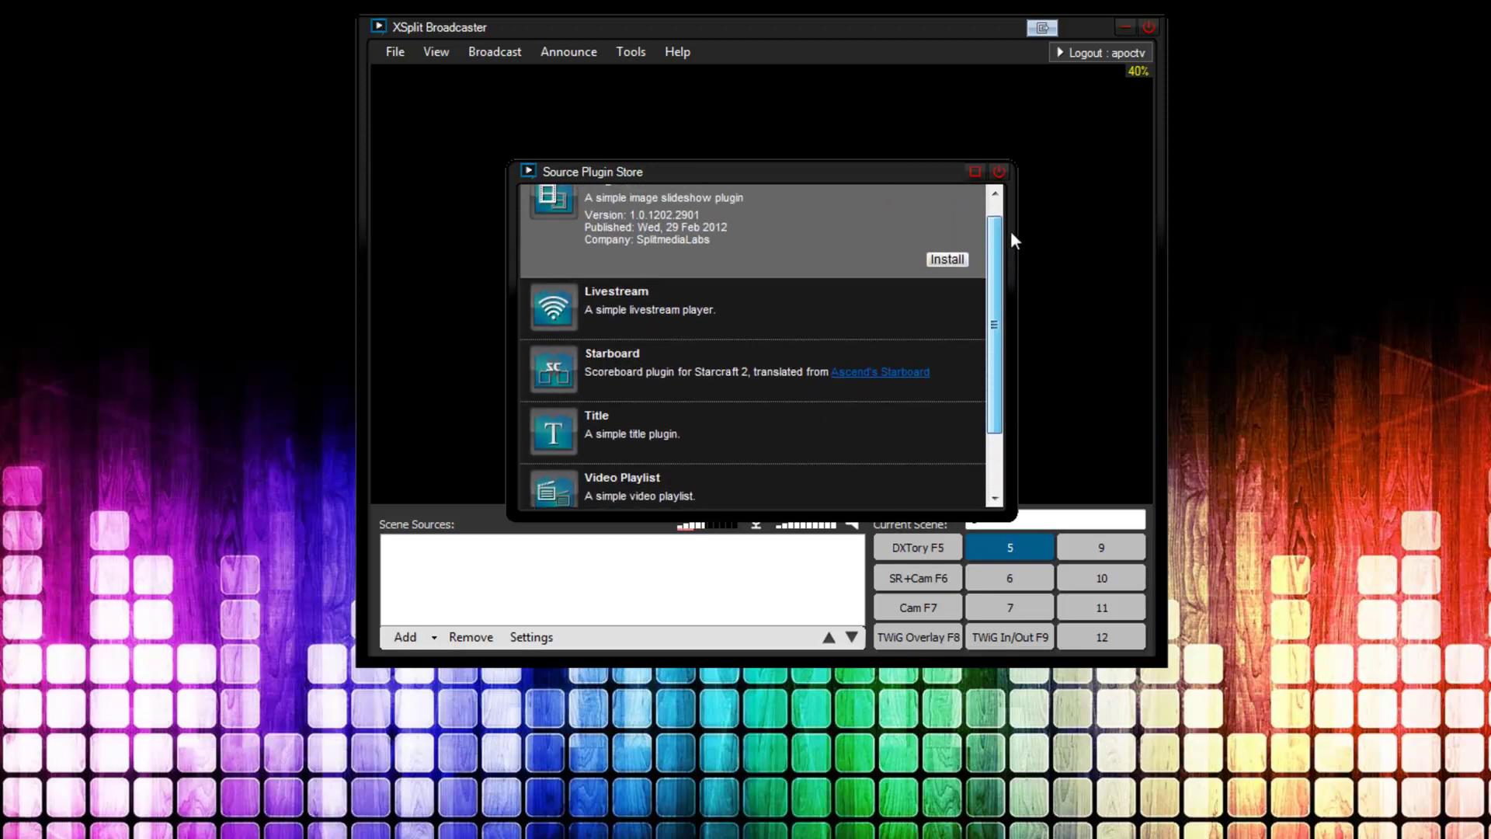
{"action": "left_click", "coordinate": [656, 371]}
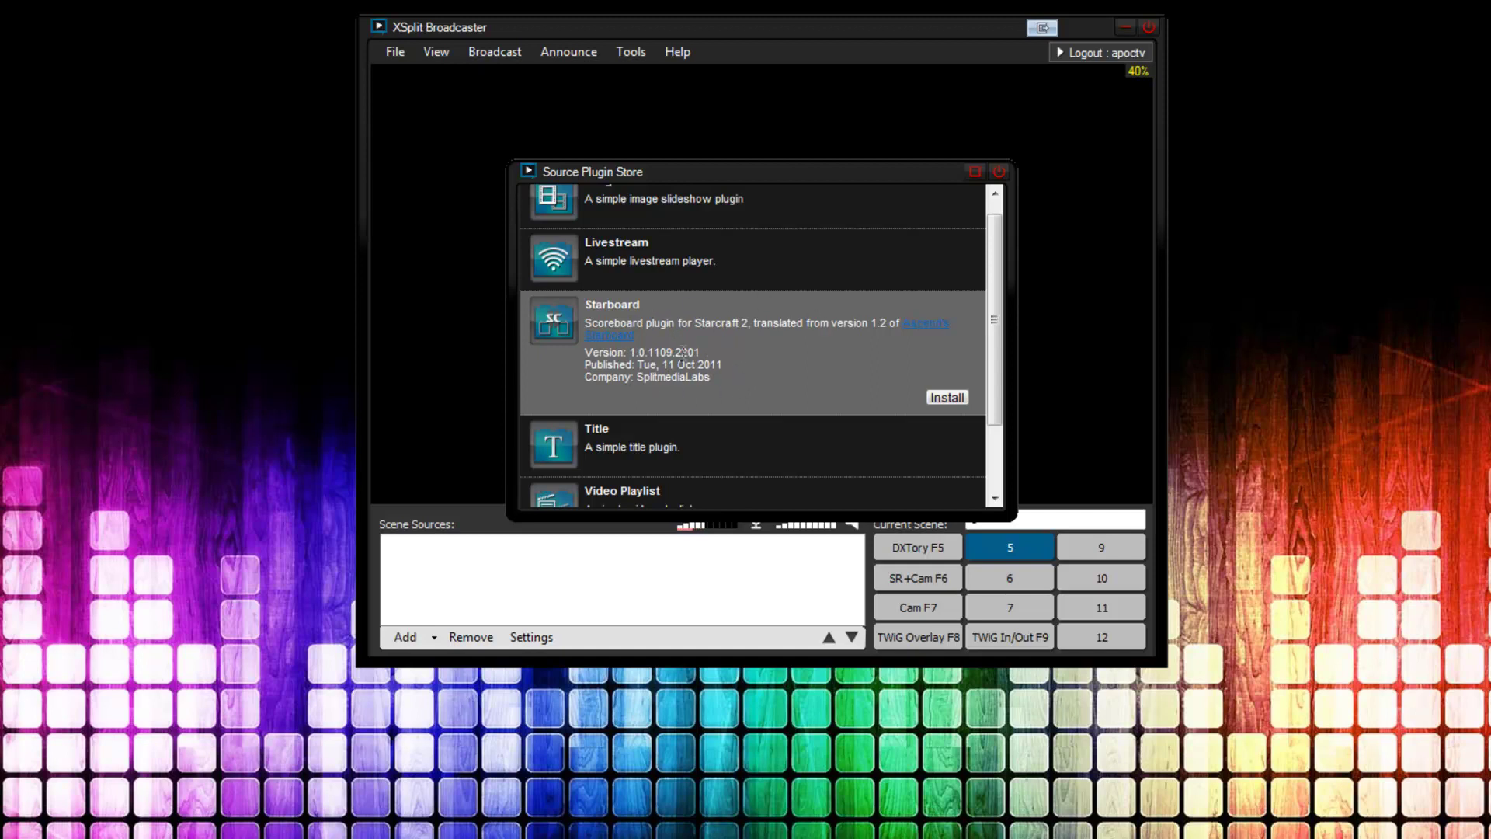
{"action": "scroll", "coordinate": [716, 357], "scroll_direction": "down", "scroll_amount": 2}
{"action": "left_click", "coordinate": [998, 171]}
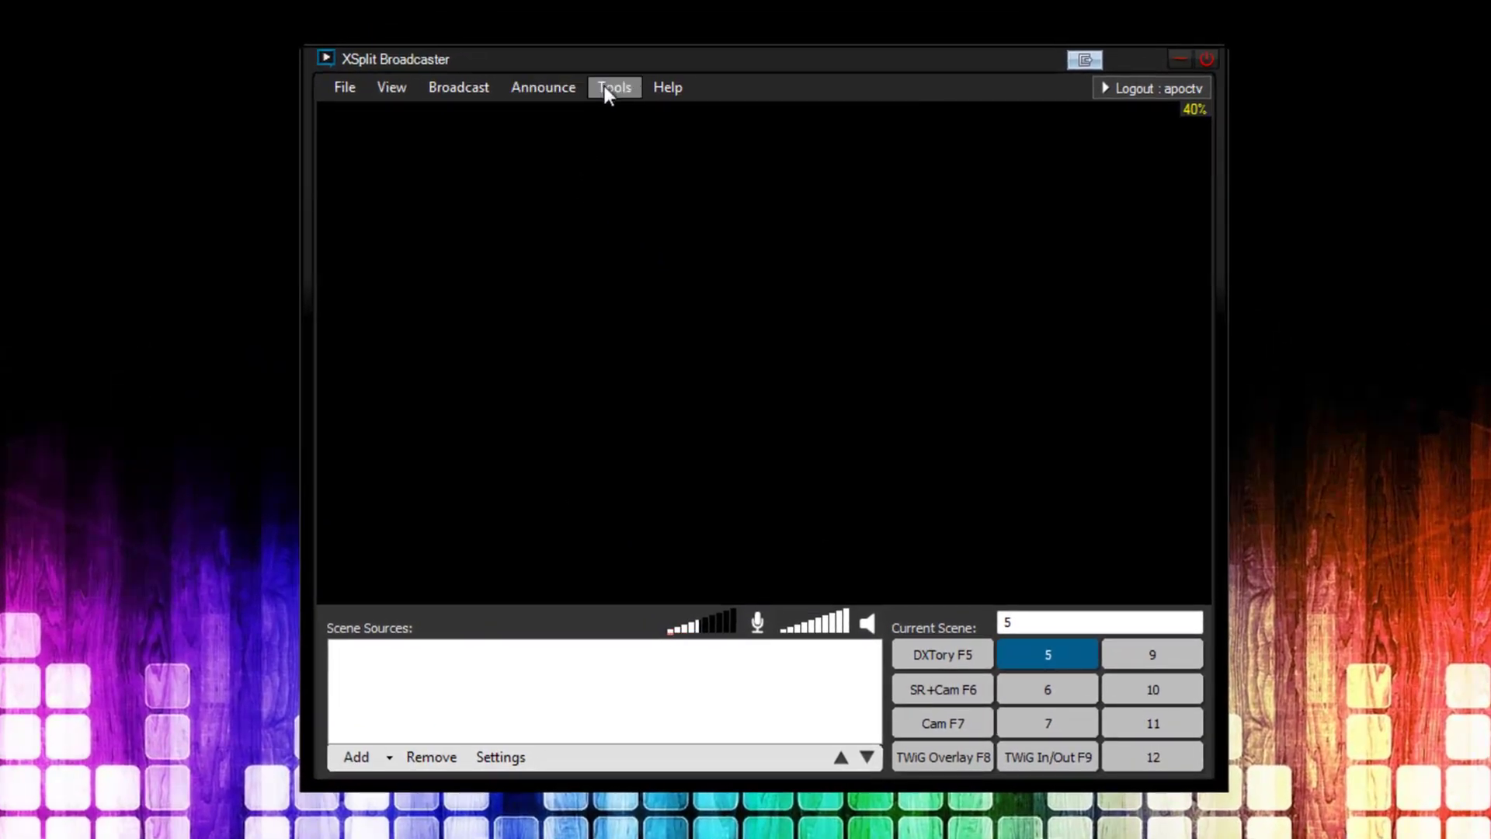
Open the General settings from the Tools menu and show the Hotkeys page.
{"action": "left_click", "coordinate": [604, 86]}
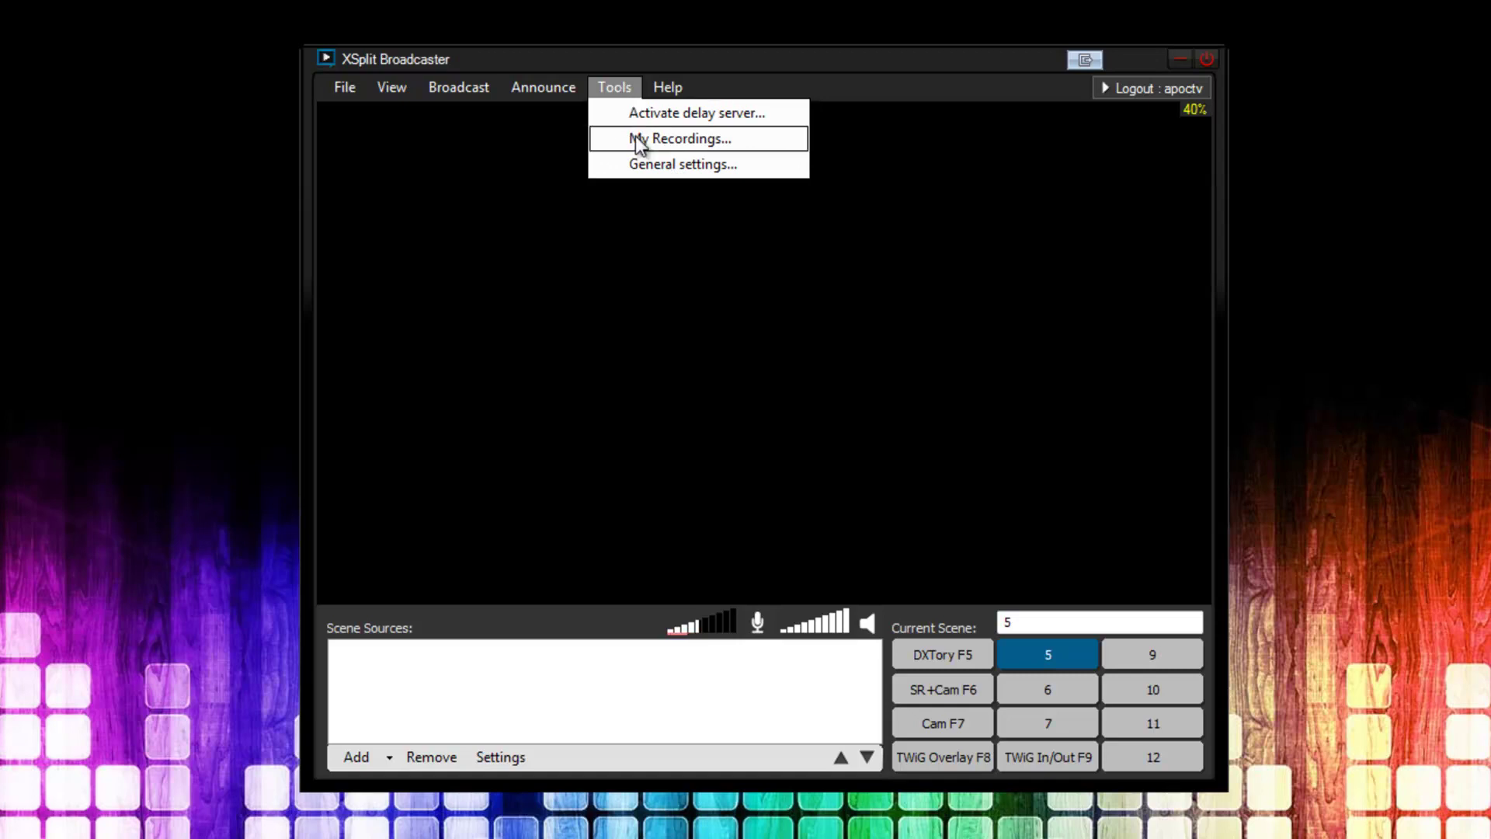
{"action": "left_click", "coordinate": [644, 164]}
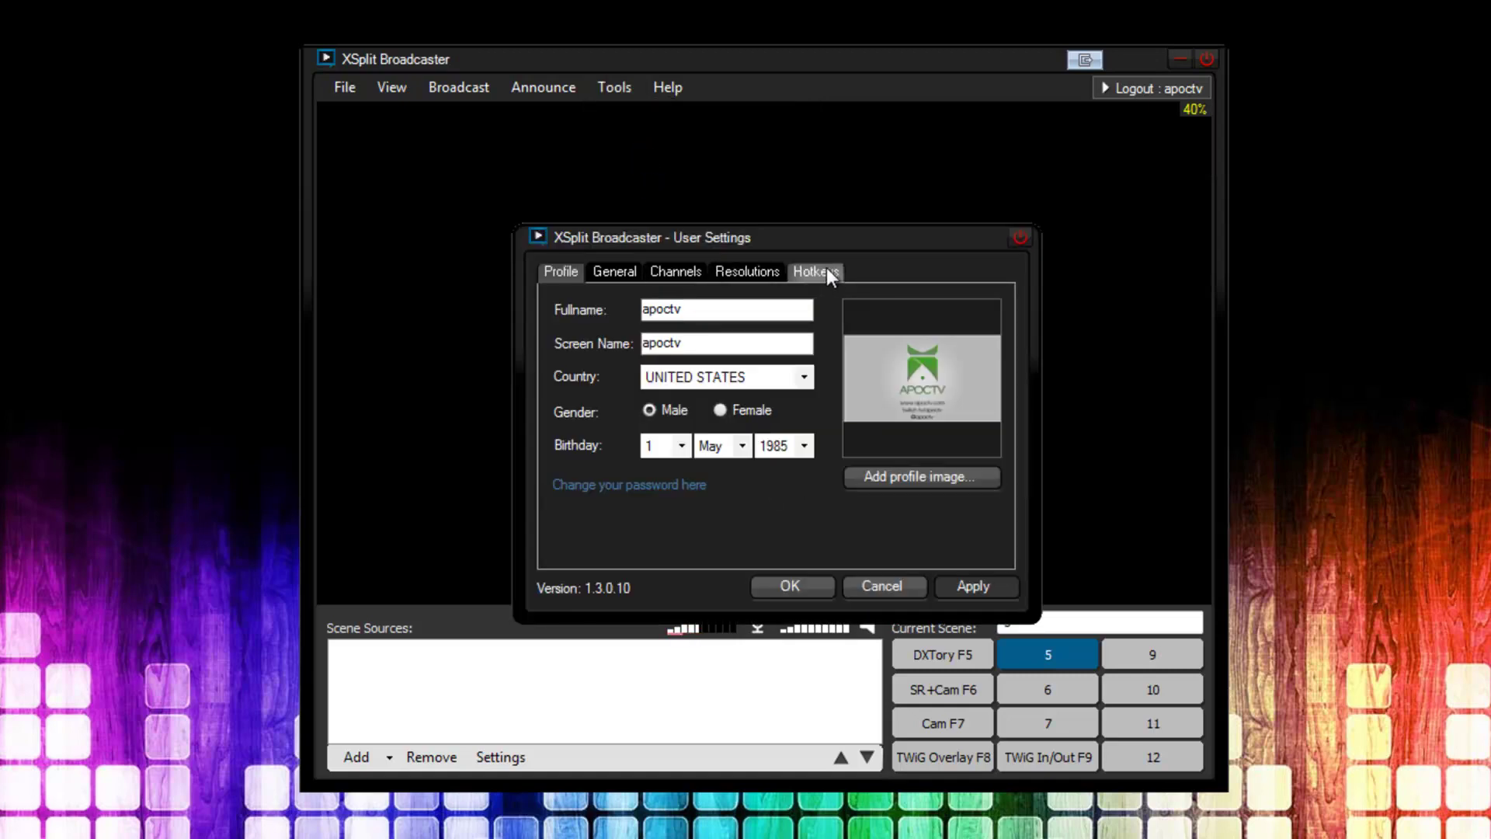
{"action": "left_click", "coordinate": [818, 270]}
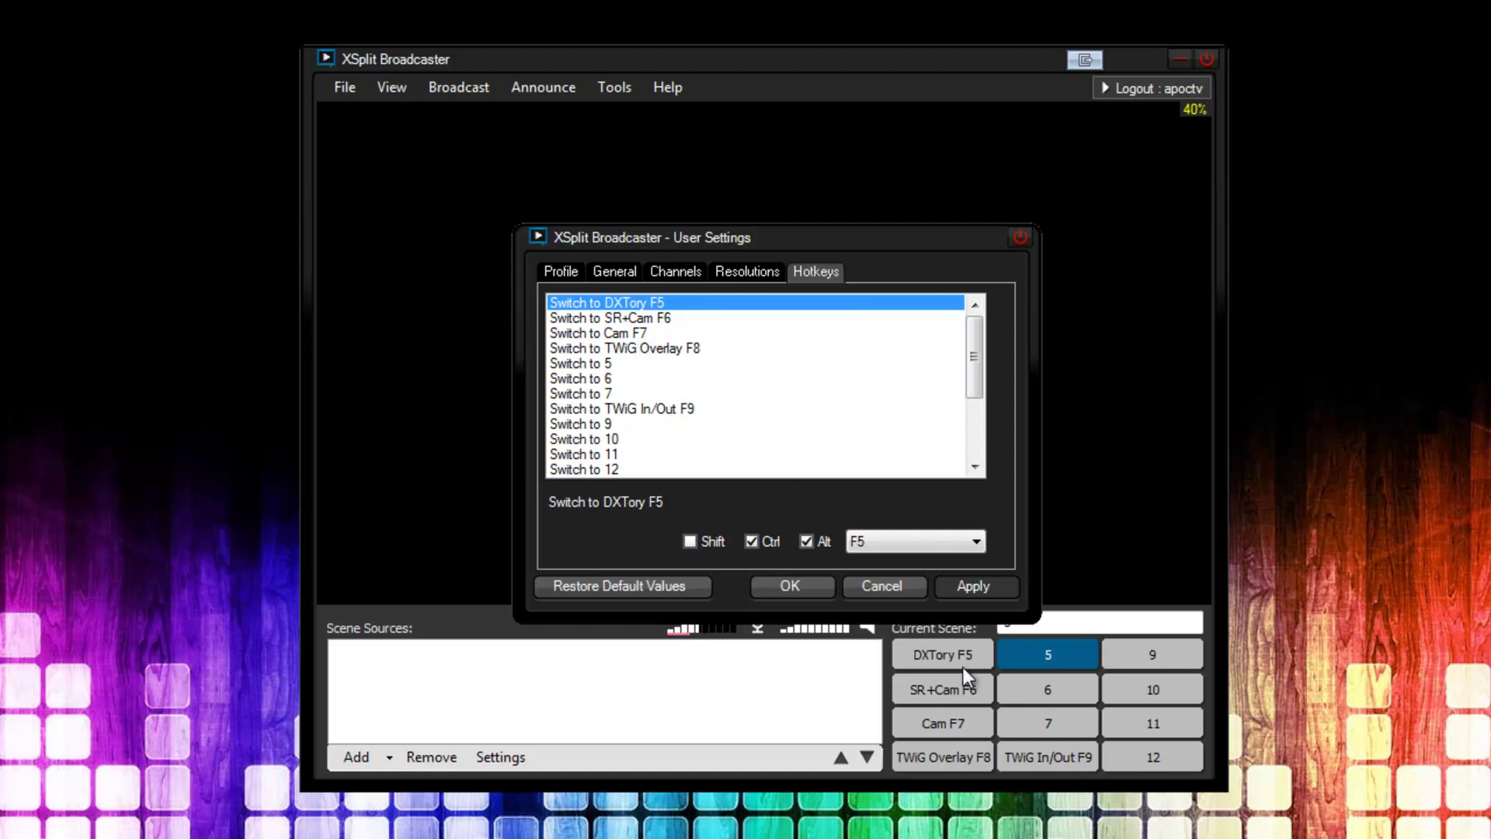
Review the SR+Cam F6 and Switch to DXTory F5 scene hotkeys, keeping F5 as the key.
{"action": "left_click", "coordinate": [664, 318]}
{"action": "left_click", "coordinate": [660, 304]}
{"action": "left_click", "coordinate": [973, 543]}
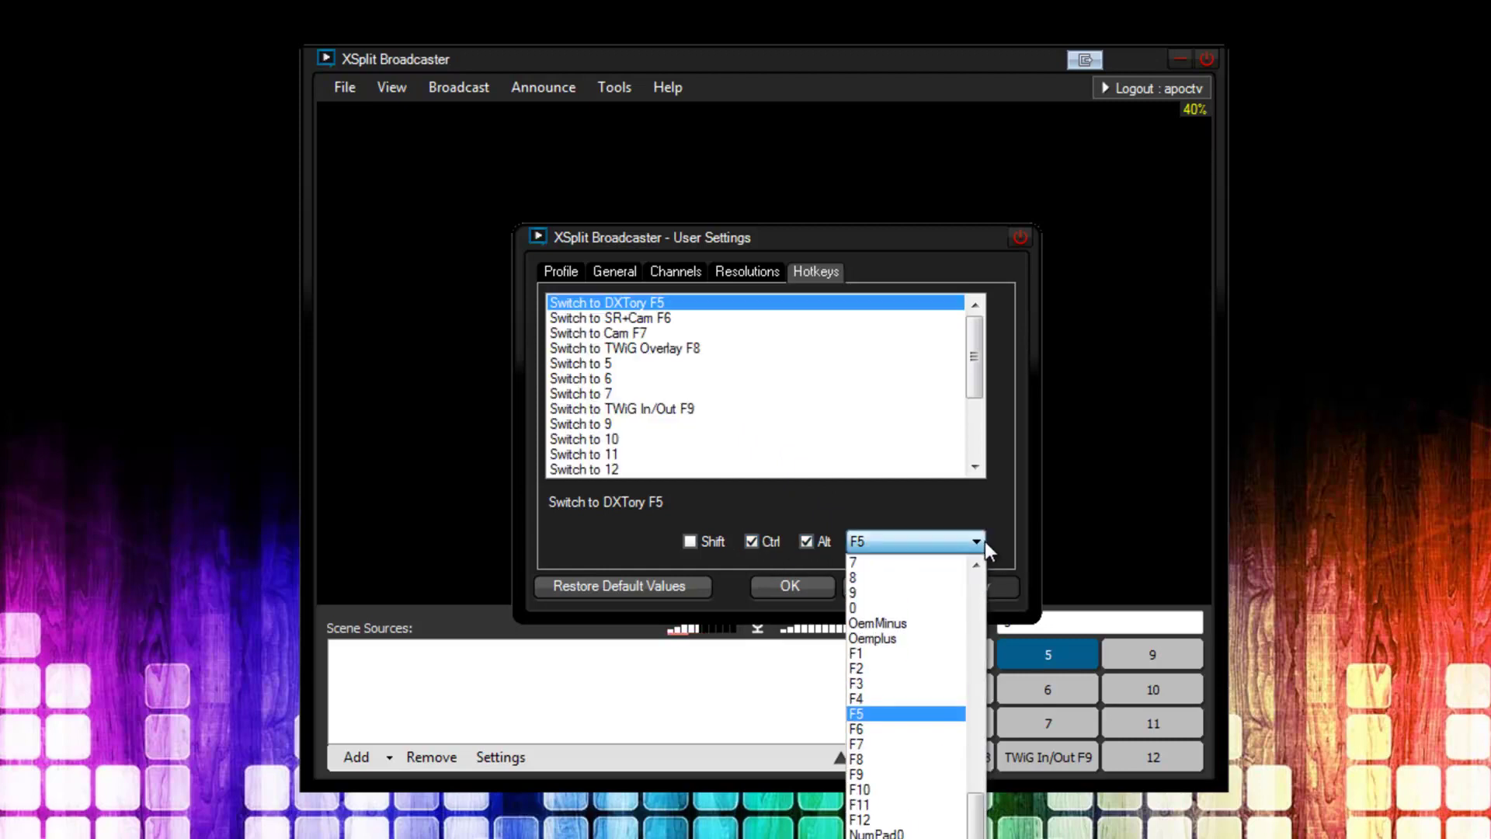
{"action": "left_click_drag", "start_coordinate": [976, 815], "coordinate": [1009, 831]}
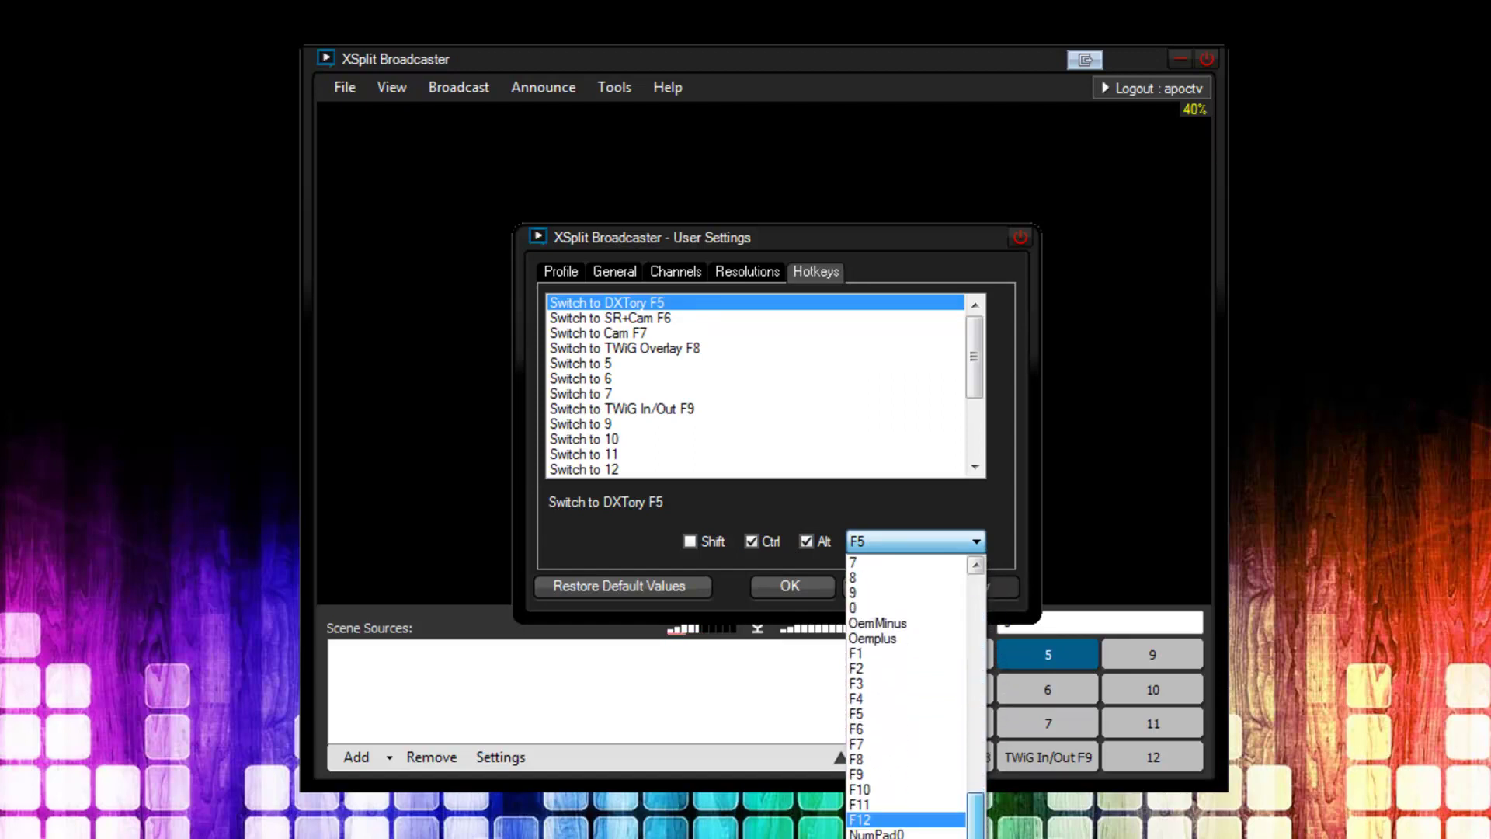
{"action": "left_click", "coordinate": [972, 375]}
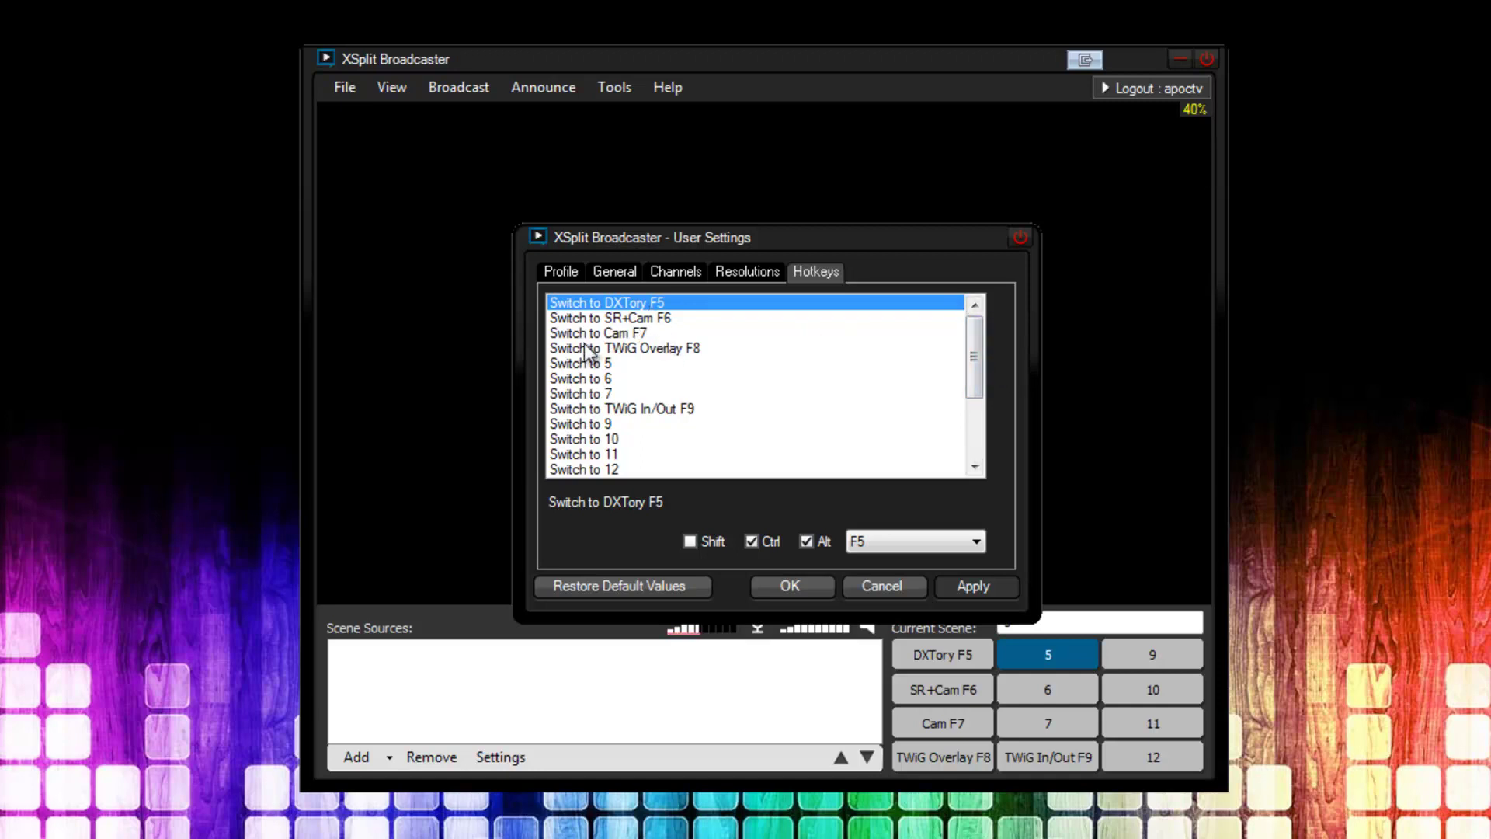
{"action": "left_click_drag", "start_coordinate": [977, 343], "coordinate": [975, 445]}
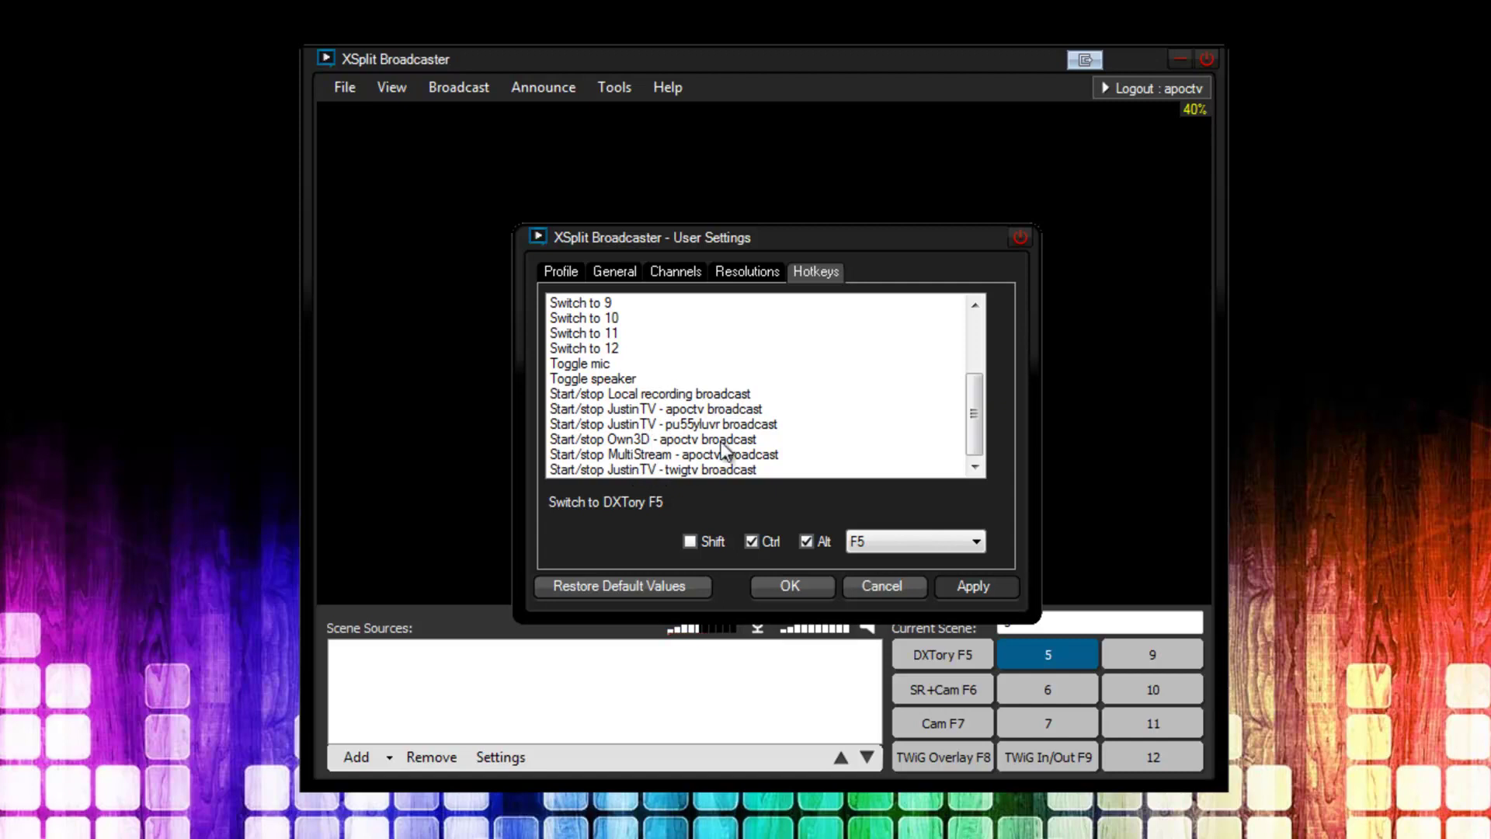
Cancel the User Settings dialog without saving, returning to the empty scene 5.
{"action": "left_click", "coordinate": [892, 589]}
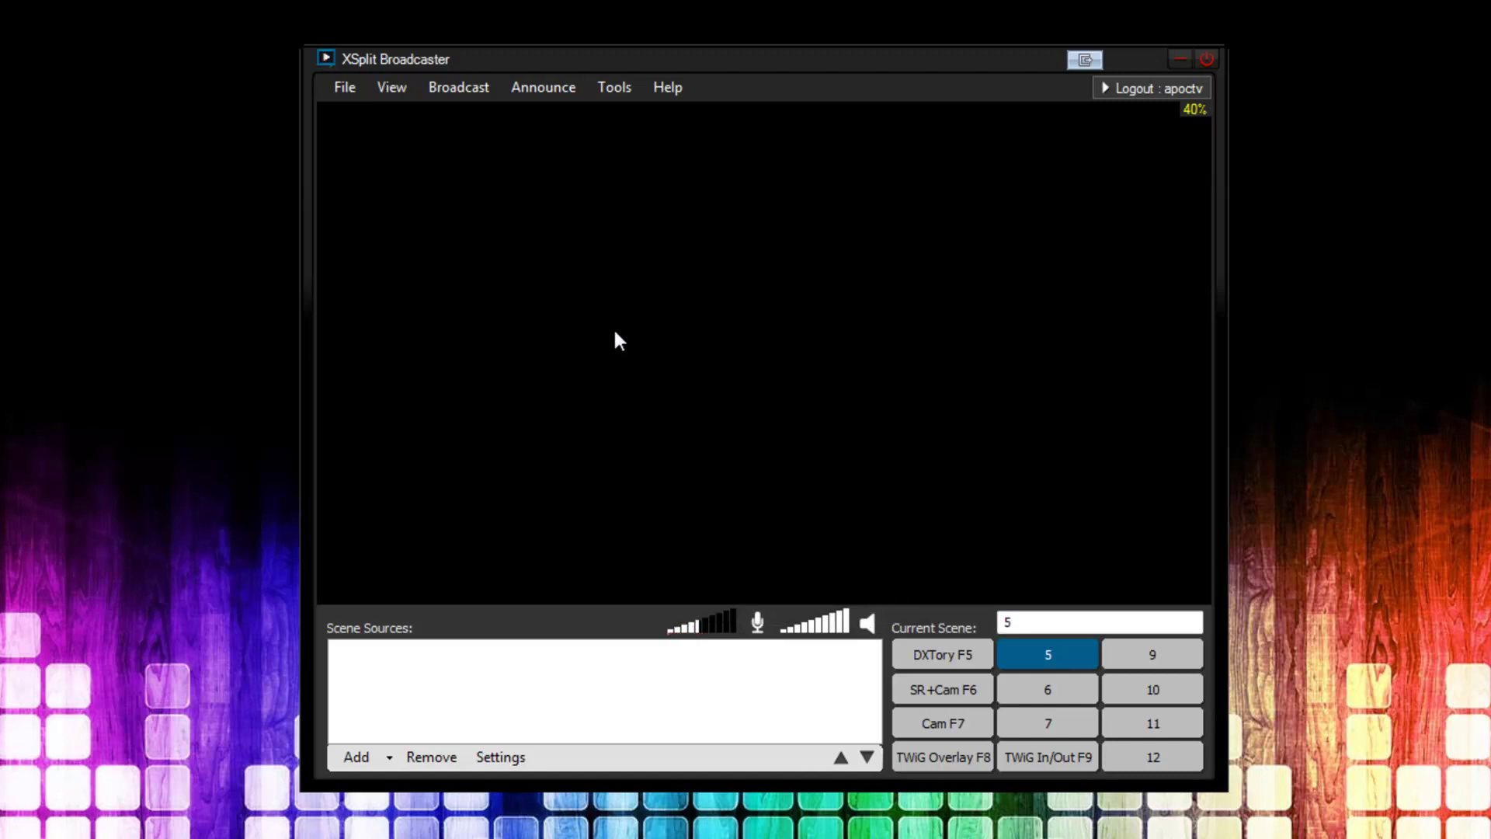